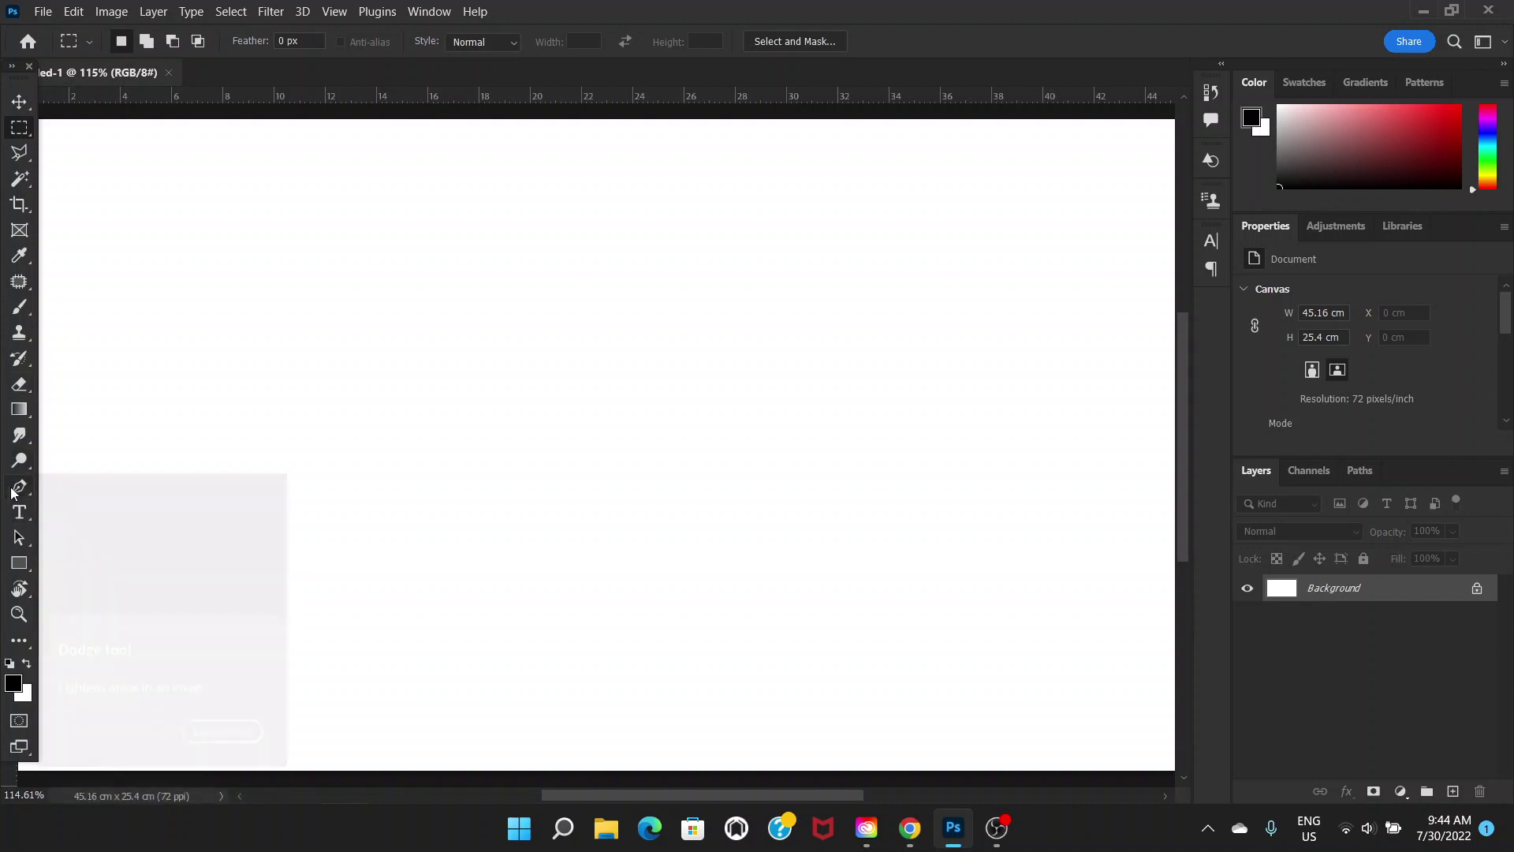
Add a horizontal text layer reading "SUPERMAN" in the upper part of the blank canvas.
left_click(21, 514)
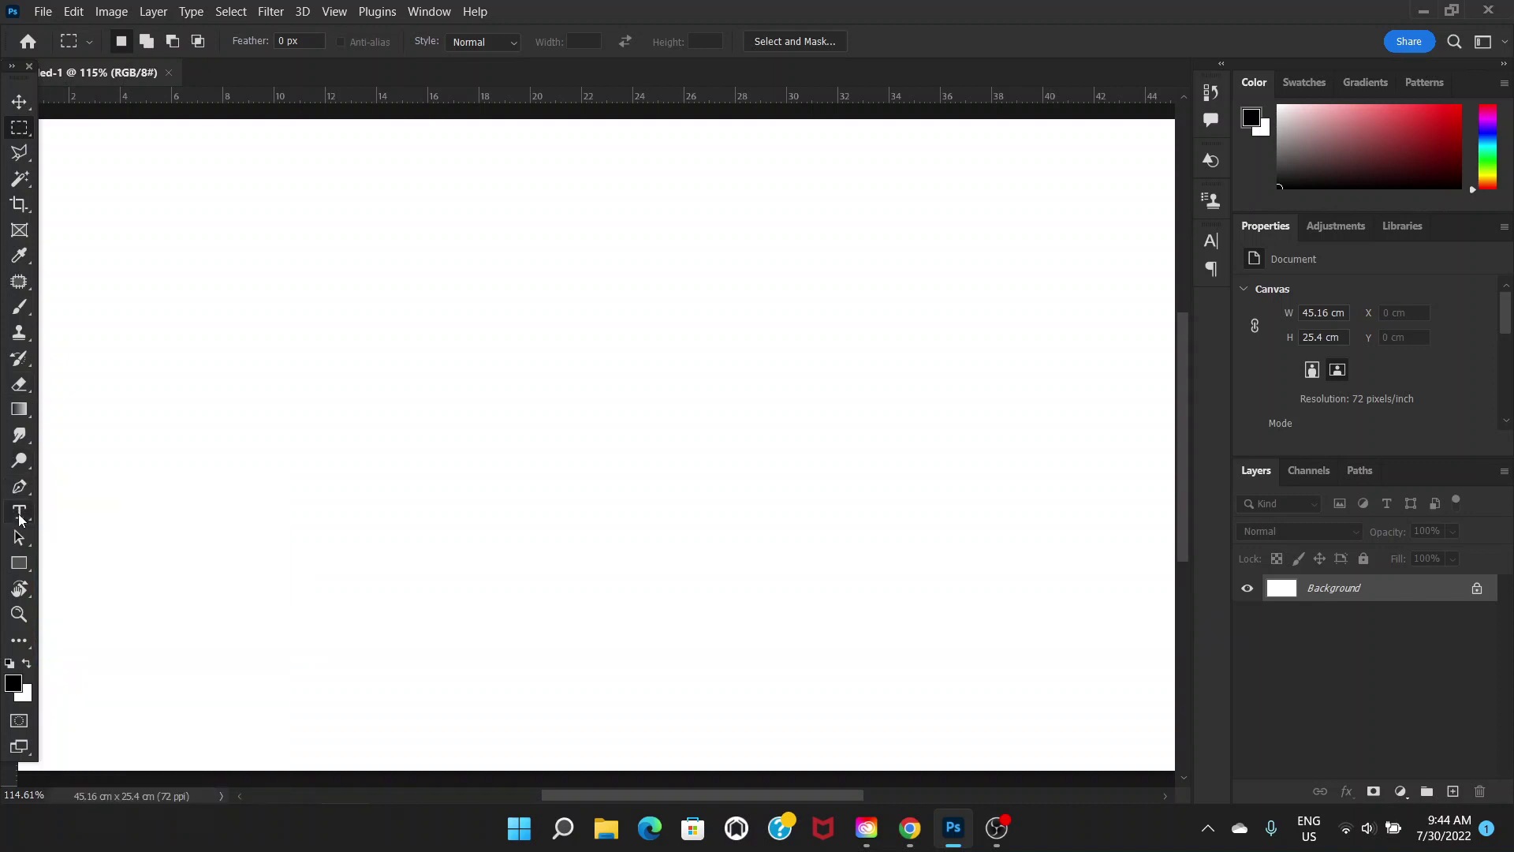
left_click(264, 319)
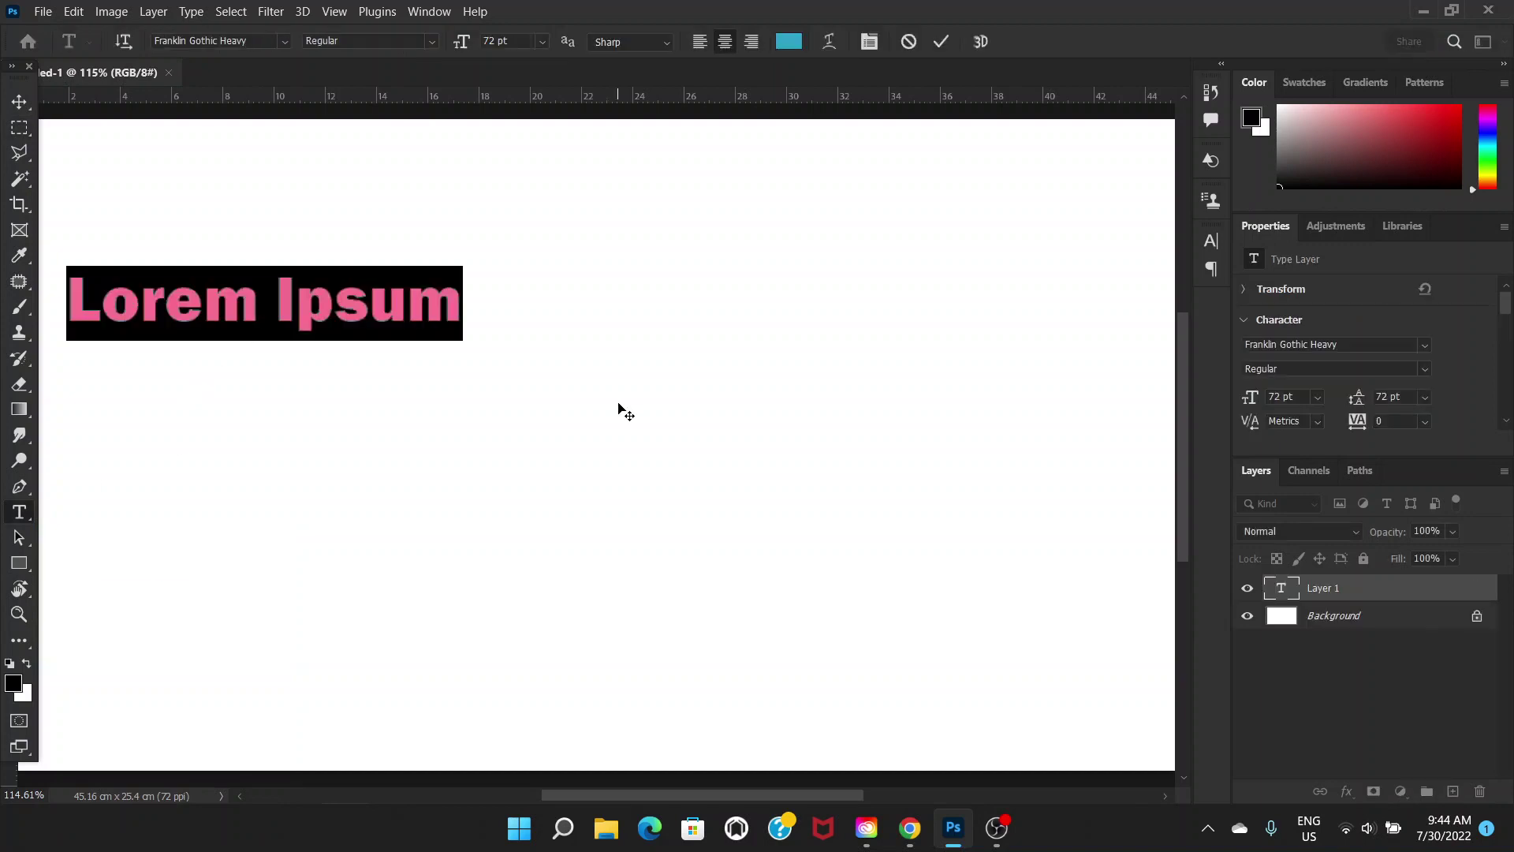
type("SUPER")
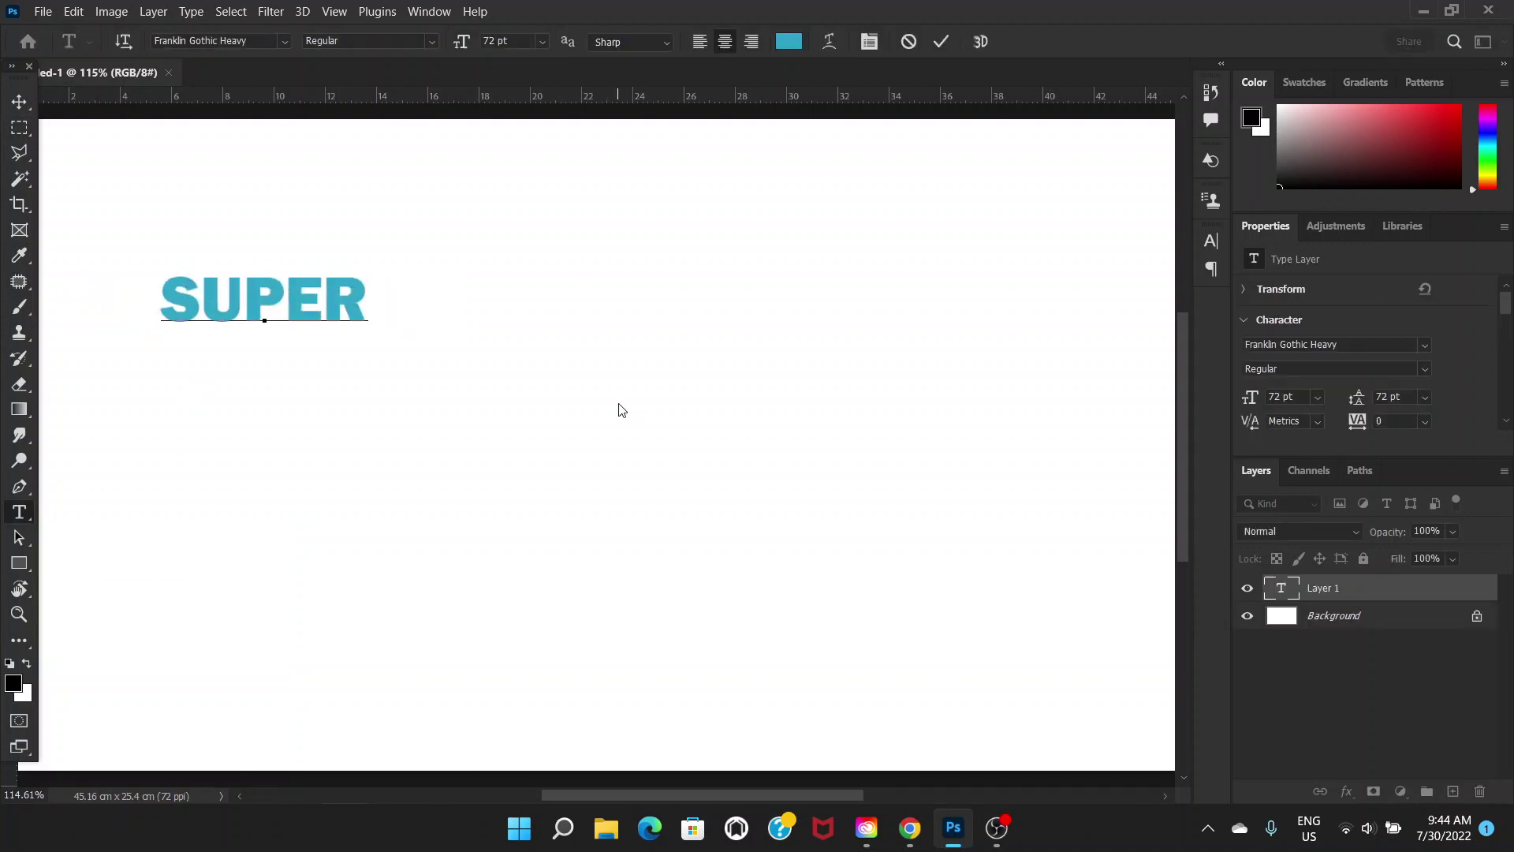
type("MAN")
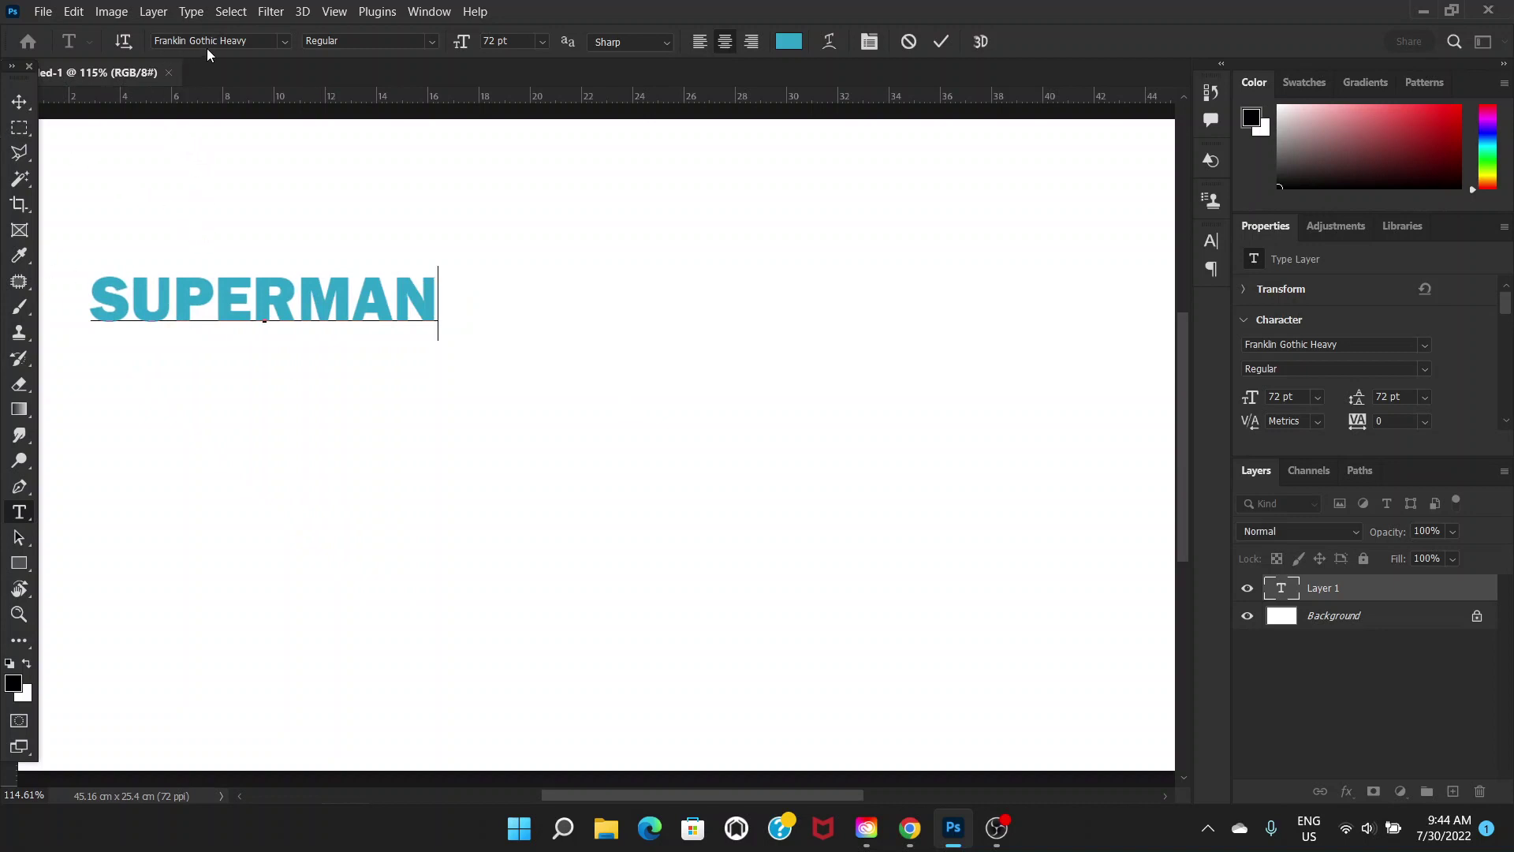
key("ctrl+Return")
Scale the SUPERMAN text up to about 181 pt and position it across the middle of the canvas.
key("ctrl+t")
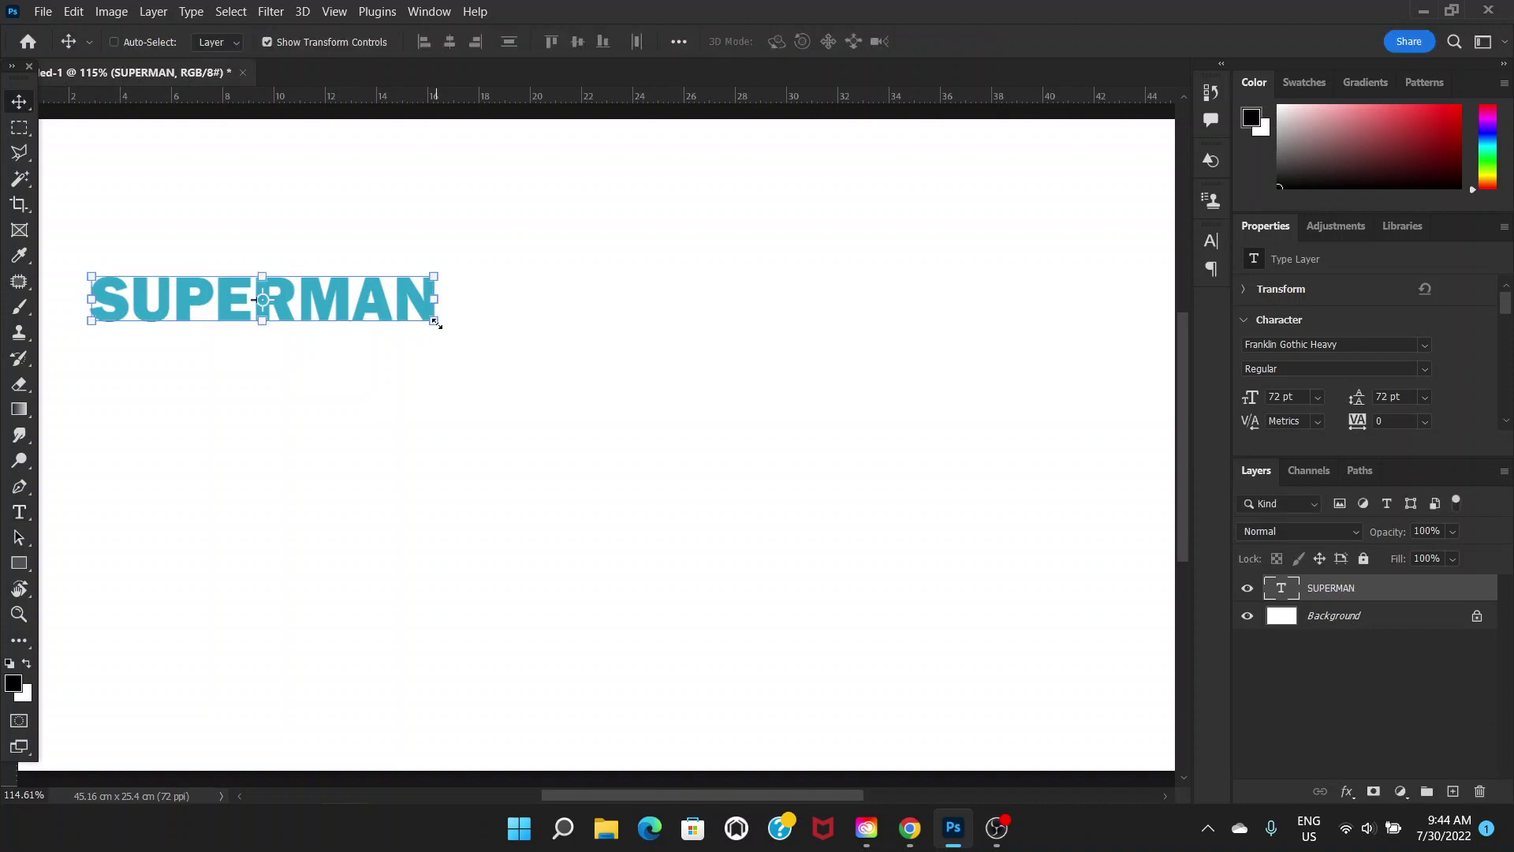
left_click_drag(434, 339, 889, 581)
left_click_drag(576, 352, 730, 391)
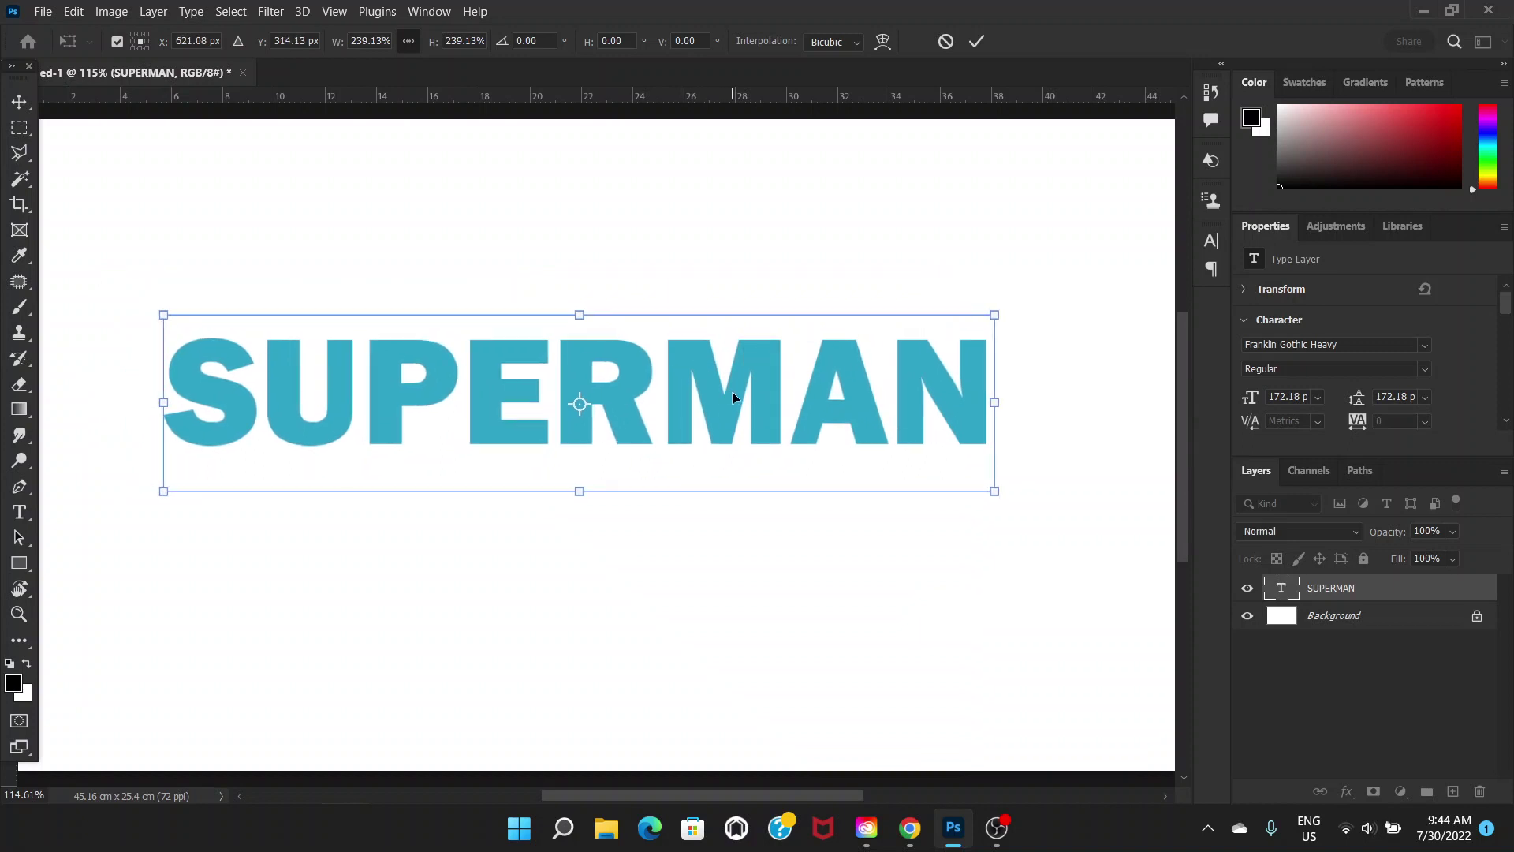
left_click_drag(165, 494, 117, 503)
left_click_drag(770, 409, 793, 409)
key("Return")
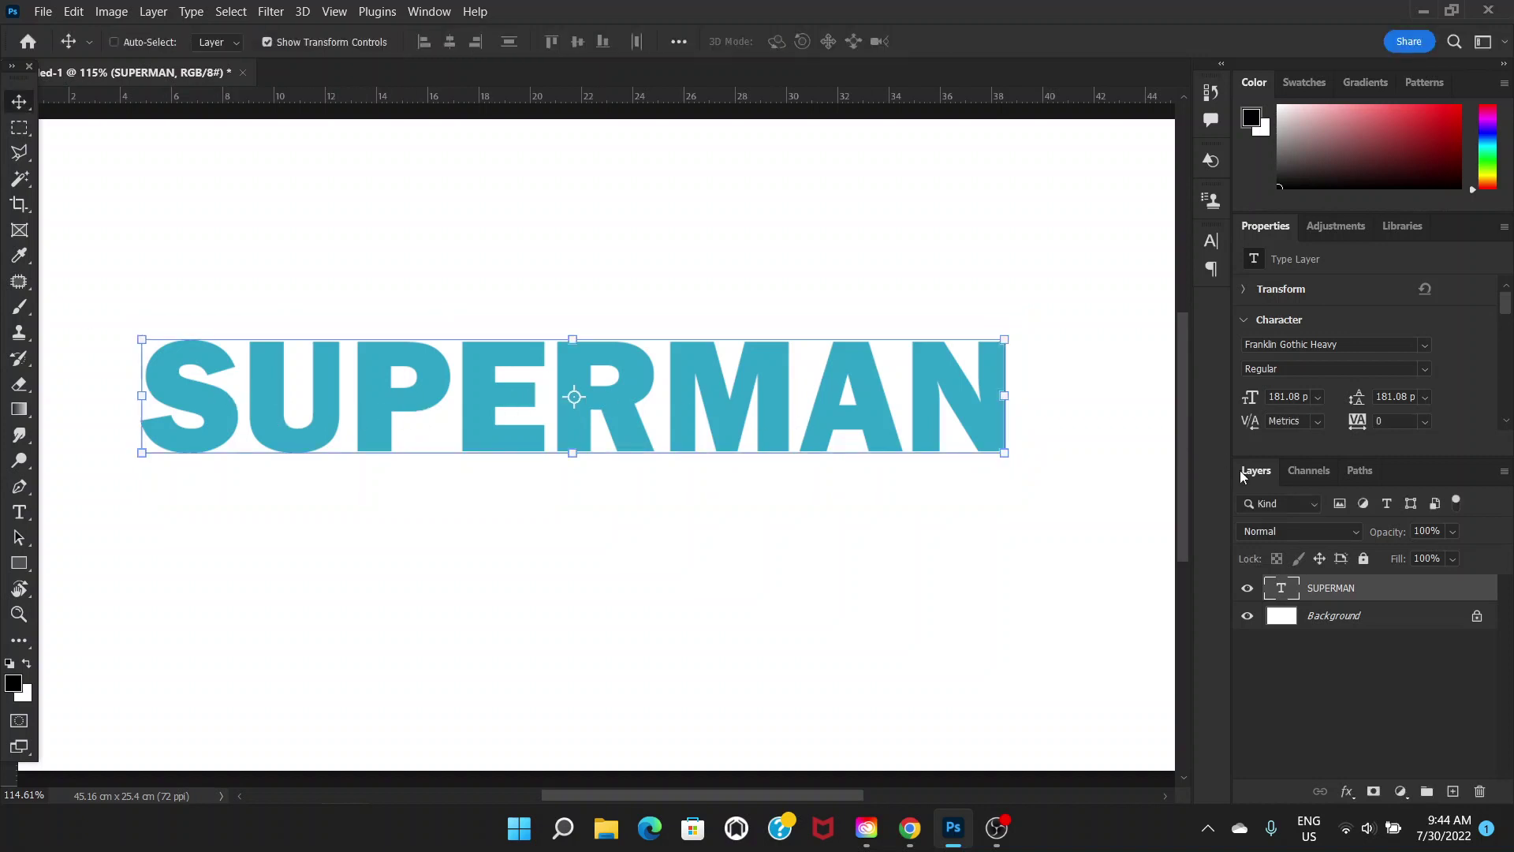
Convert the SUPERMAN text layer to a shape and select only the path of the letter S.
right_click(1386, 599)
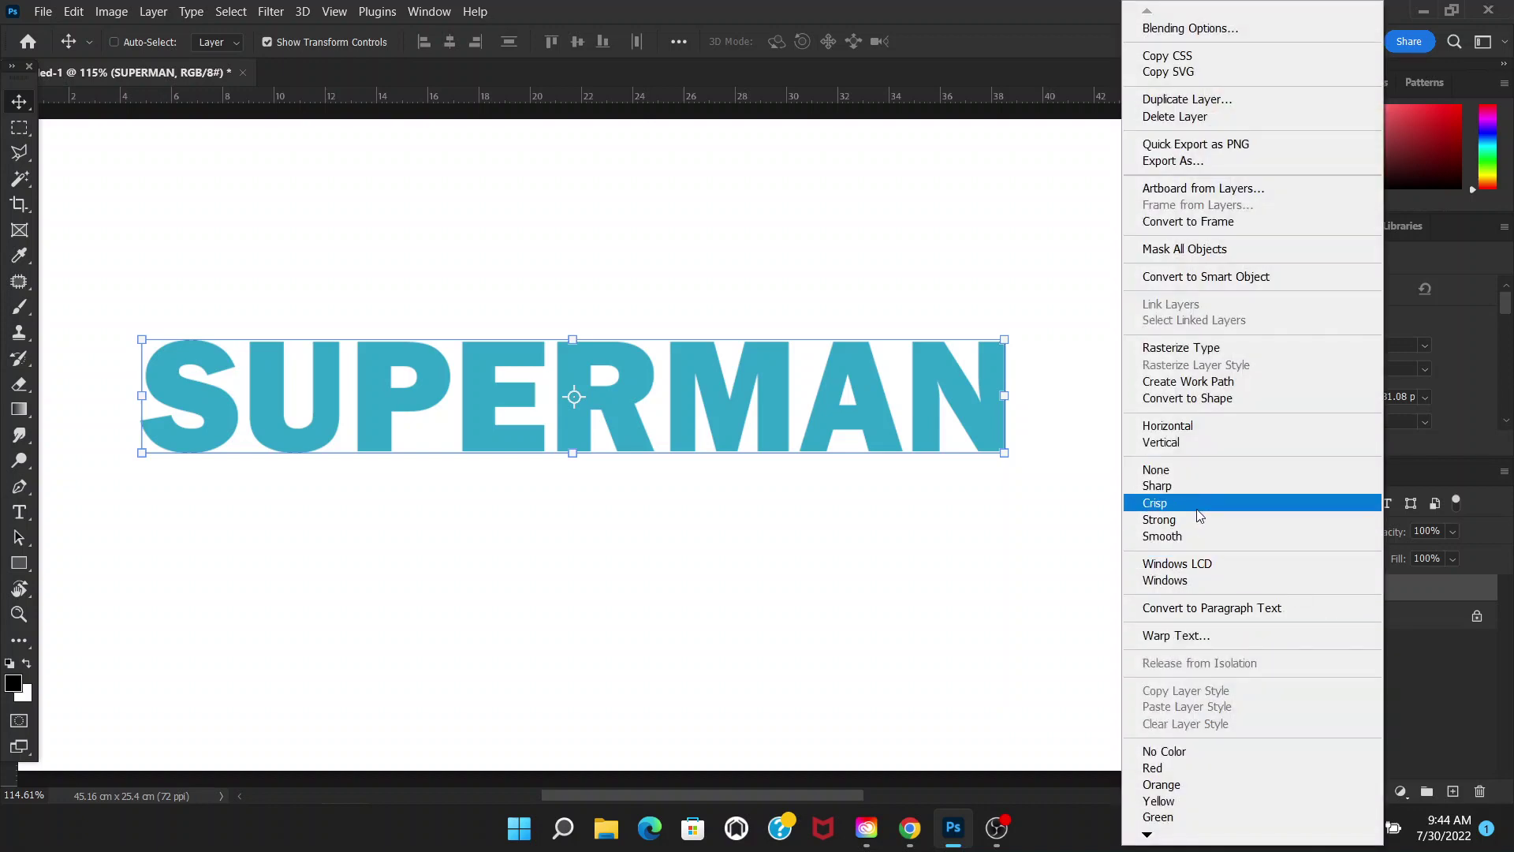
left_click(1225, 399)
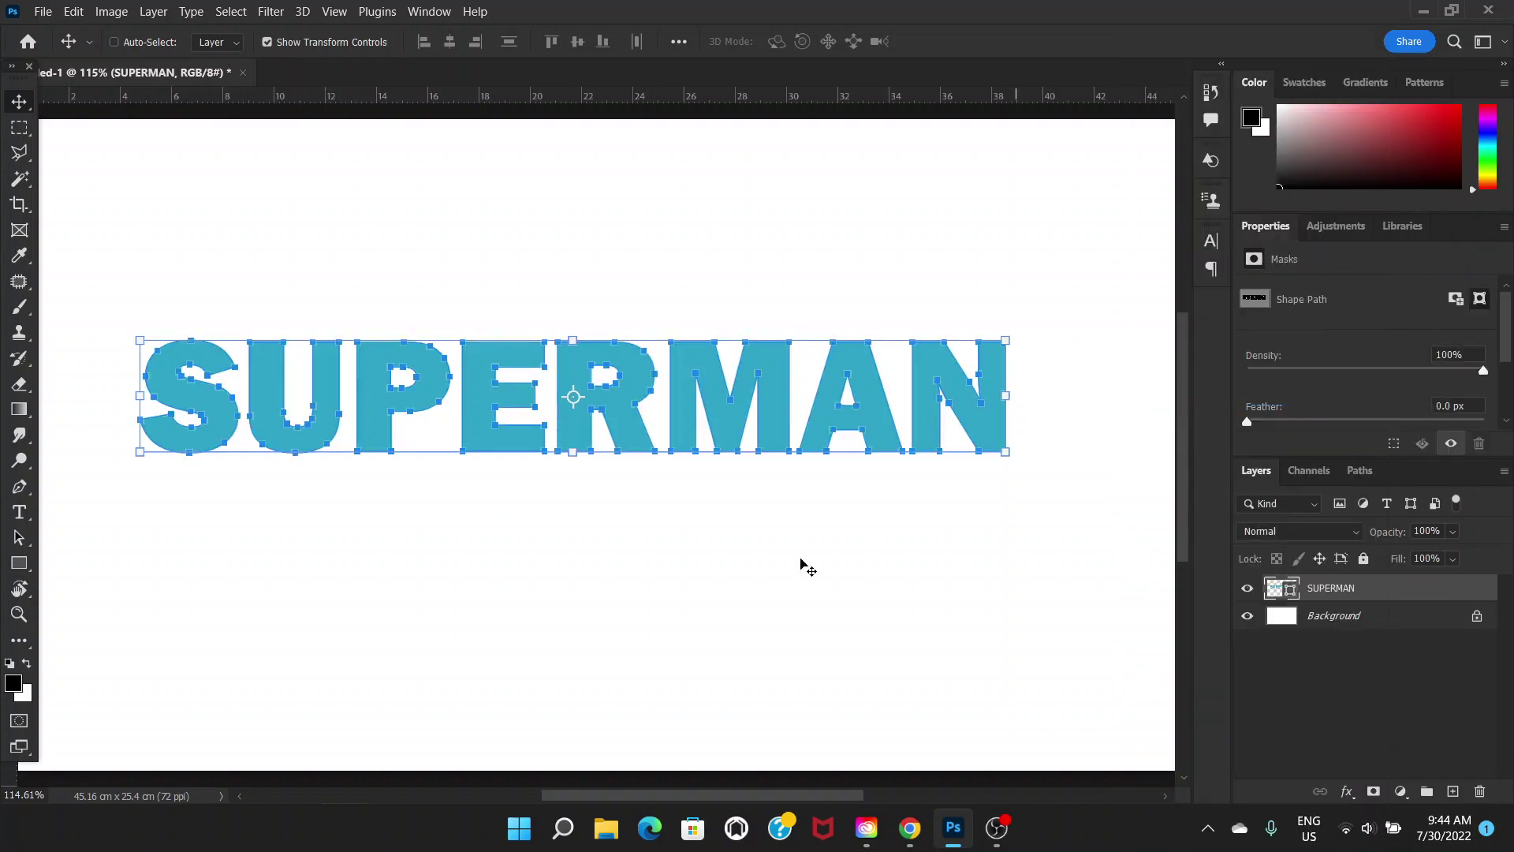
left_click(20, 539)
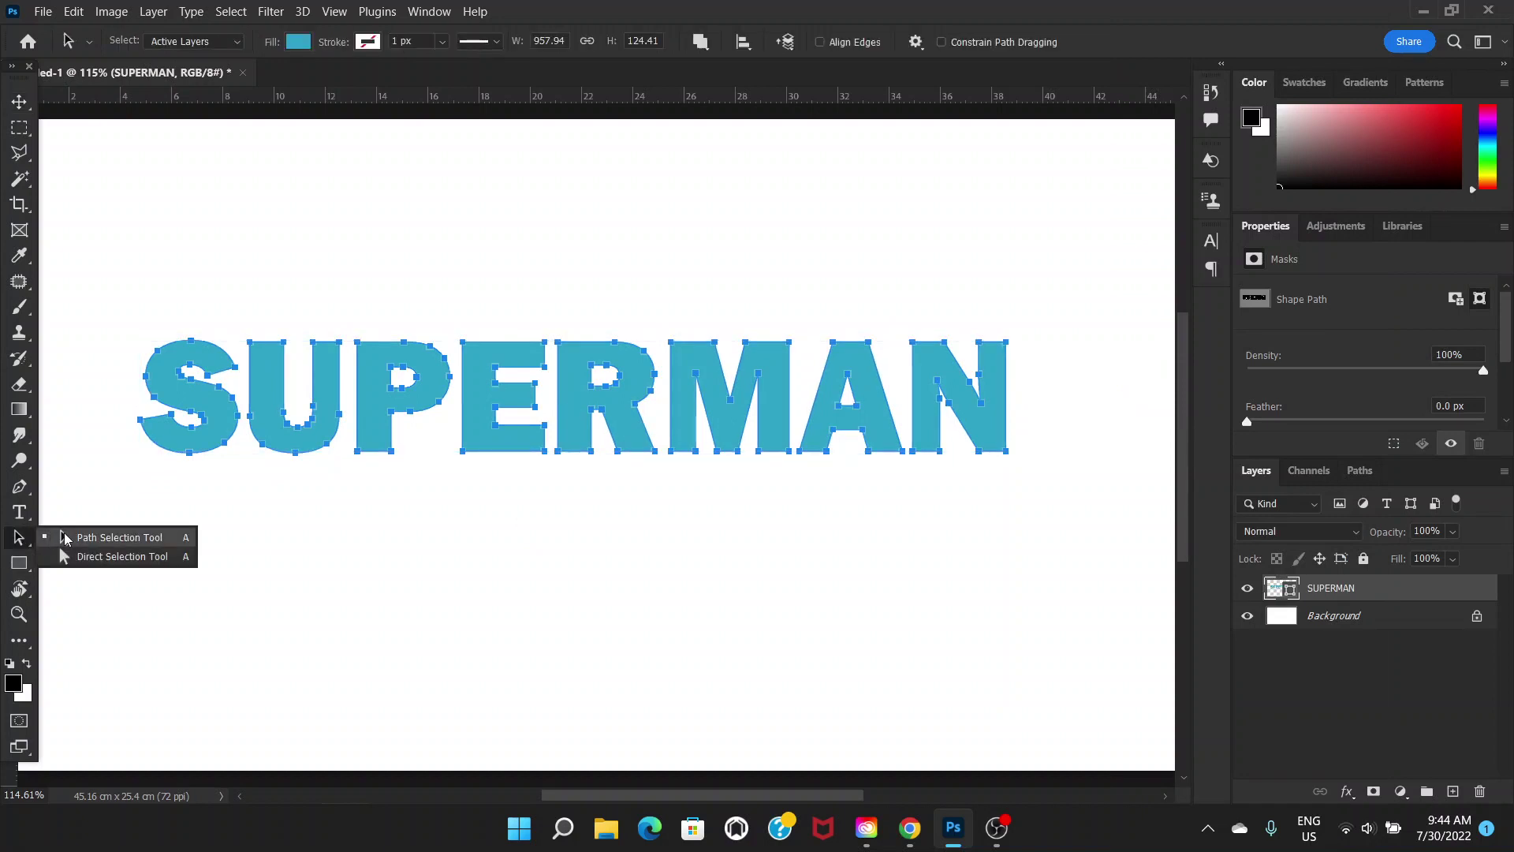
left_click(66, 538)
left_click_drag(96, 251, 244, 530)
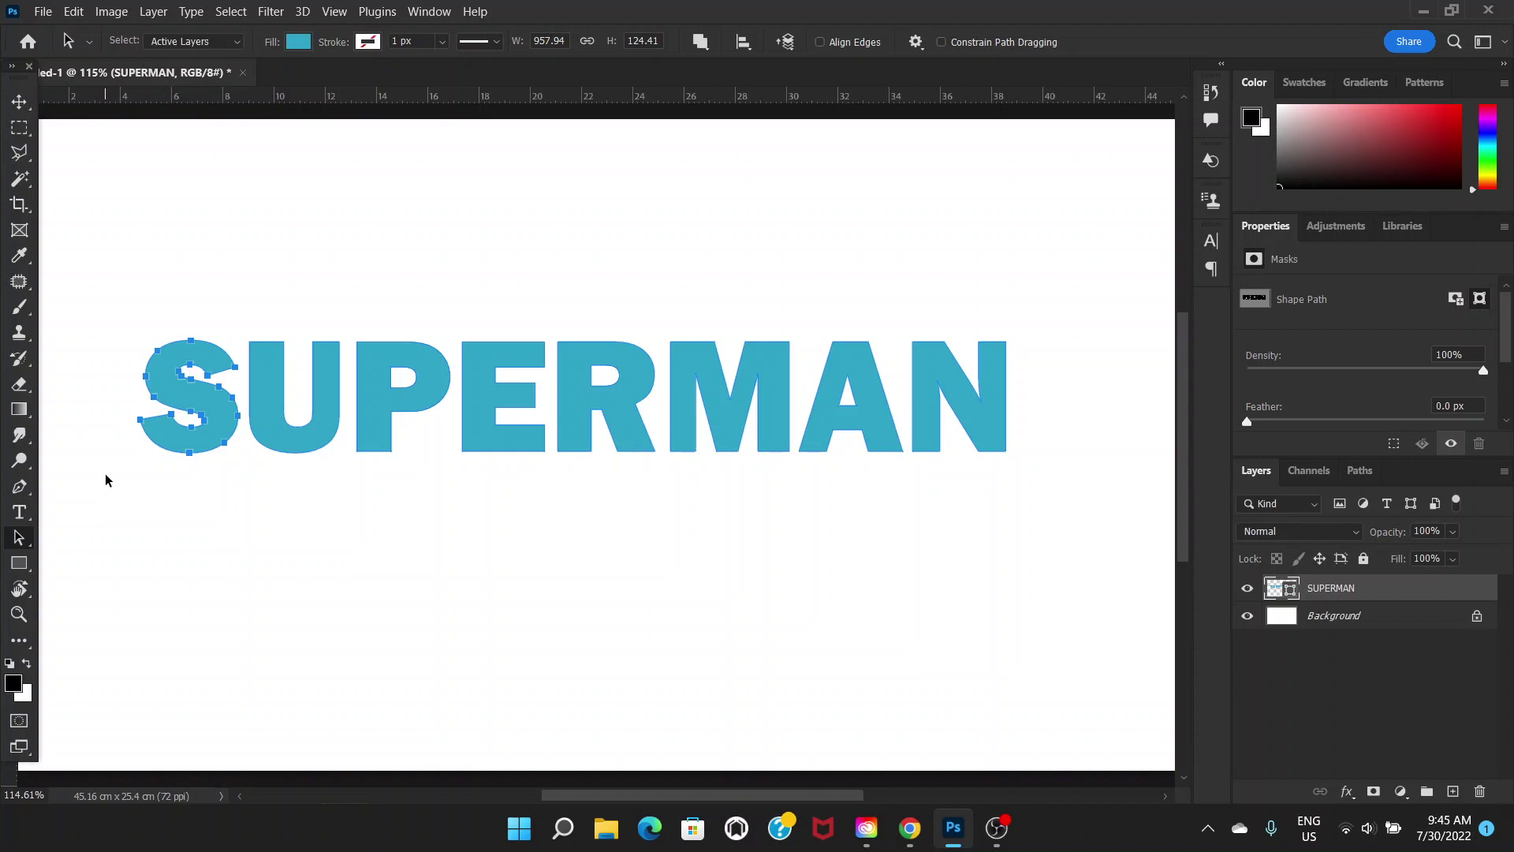
Enlarge the letter S to about 132% outward from the other letters, commit the transform and deselect its path.
key("ctrl+t")
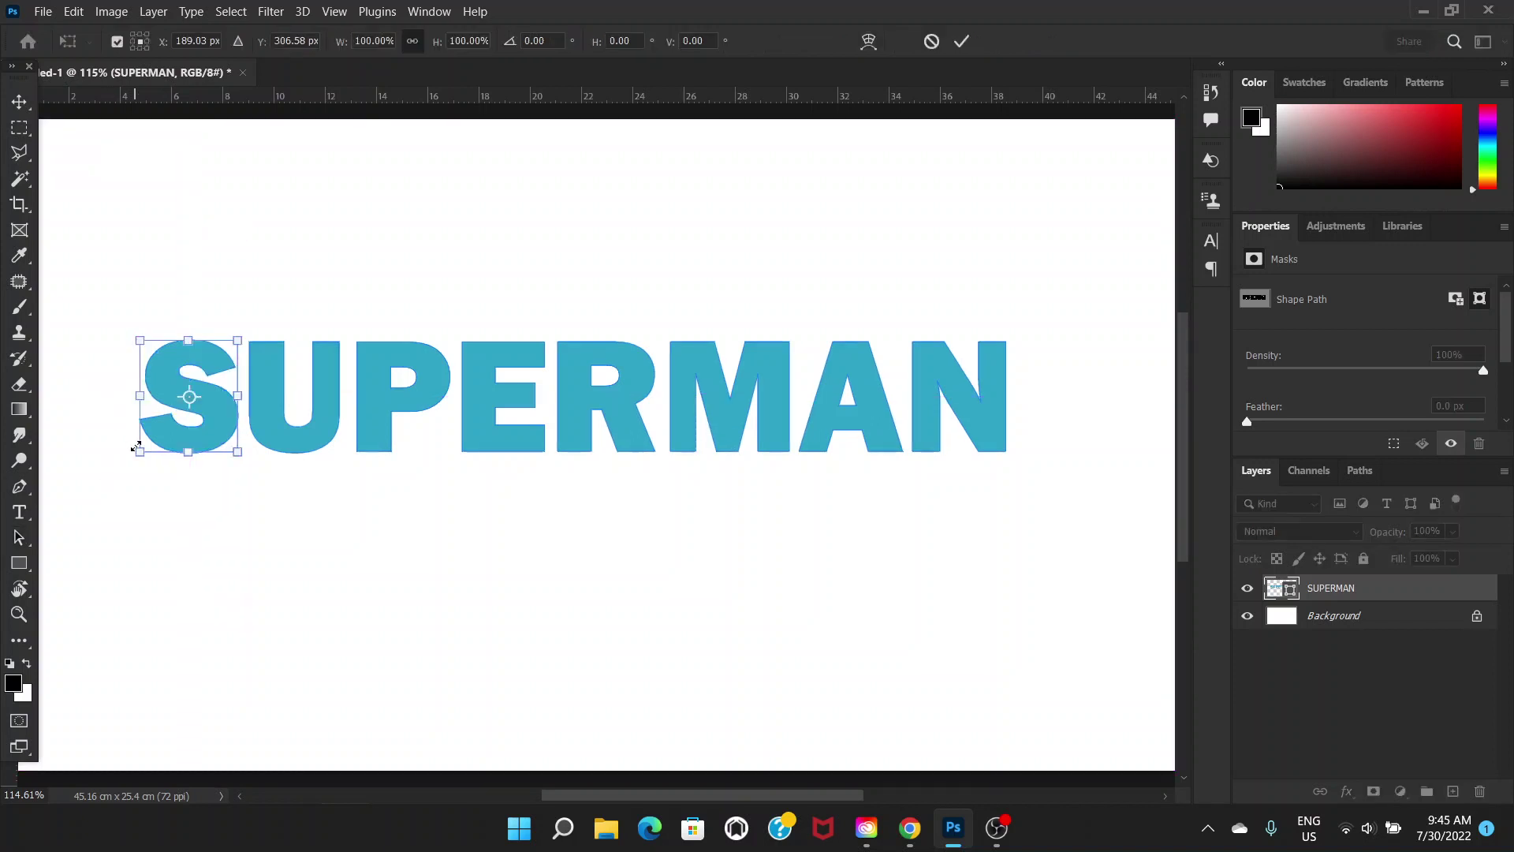
left_click_drag(136, 449, 124, 470)
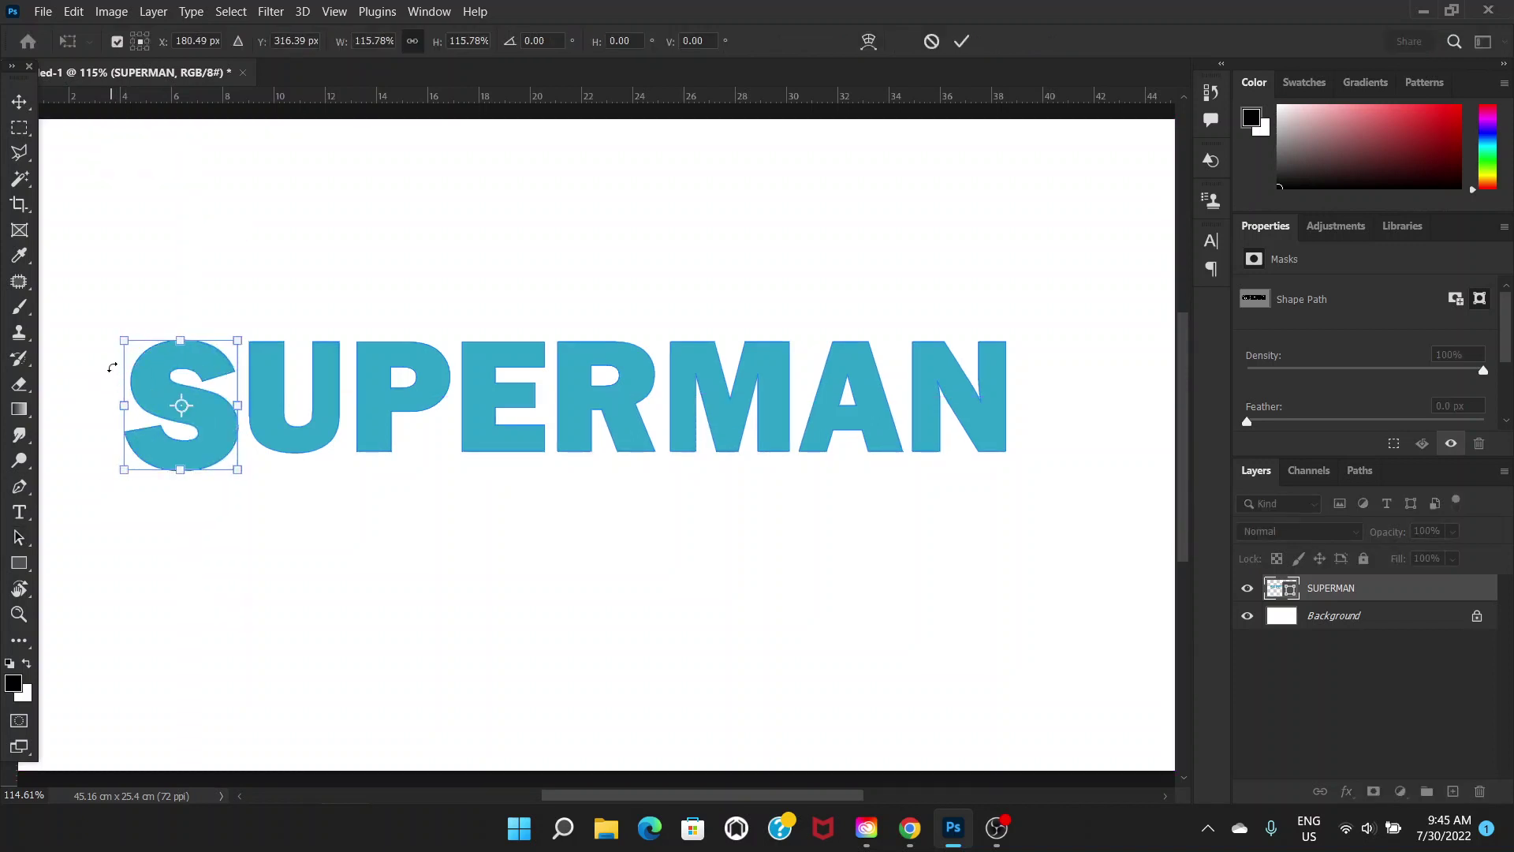
left_click_drag(126, 339, 118, 332)
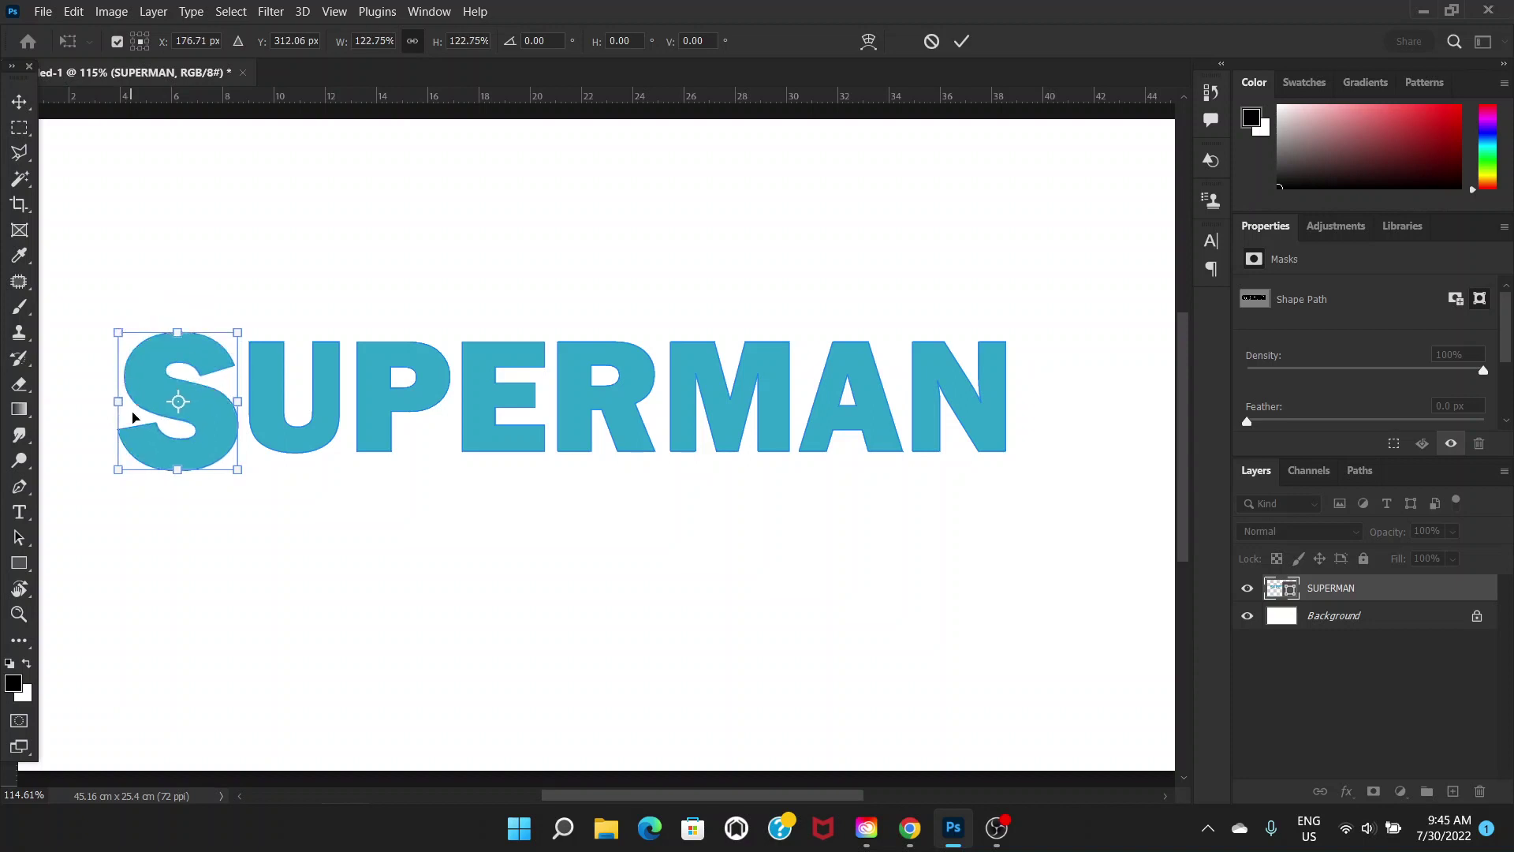
left_click_drag(113, 471, 110, 476)
left_click_drag(114, 332, 110, 326)
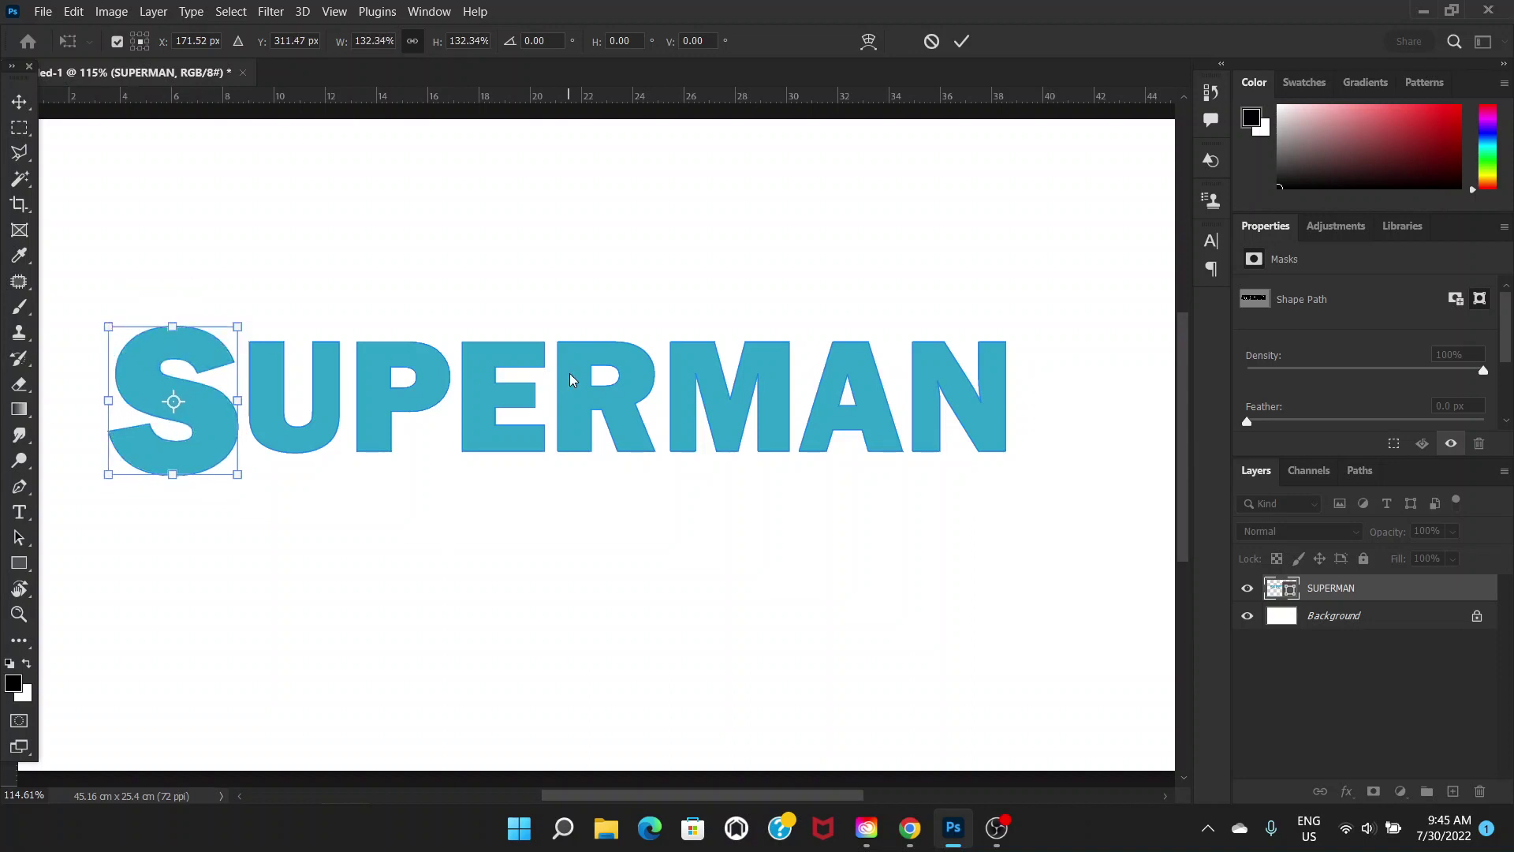
key("Return")
key("a")
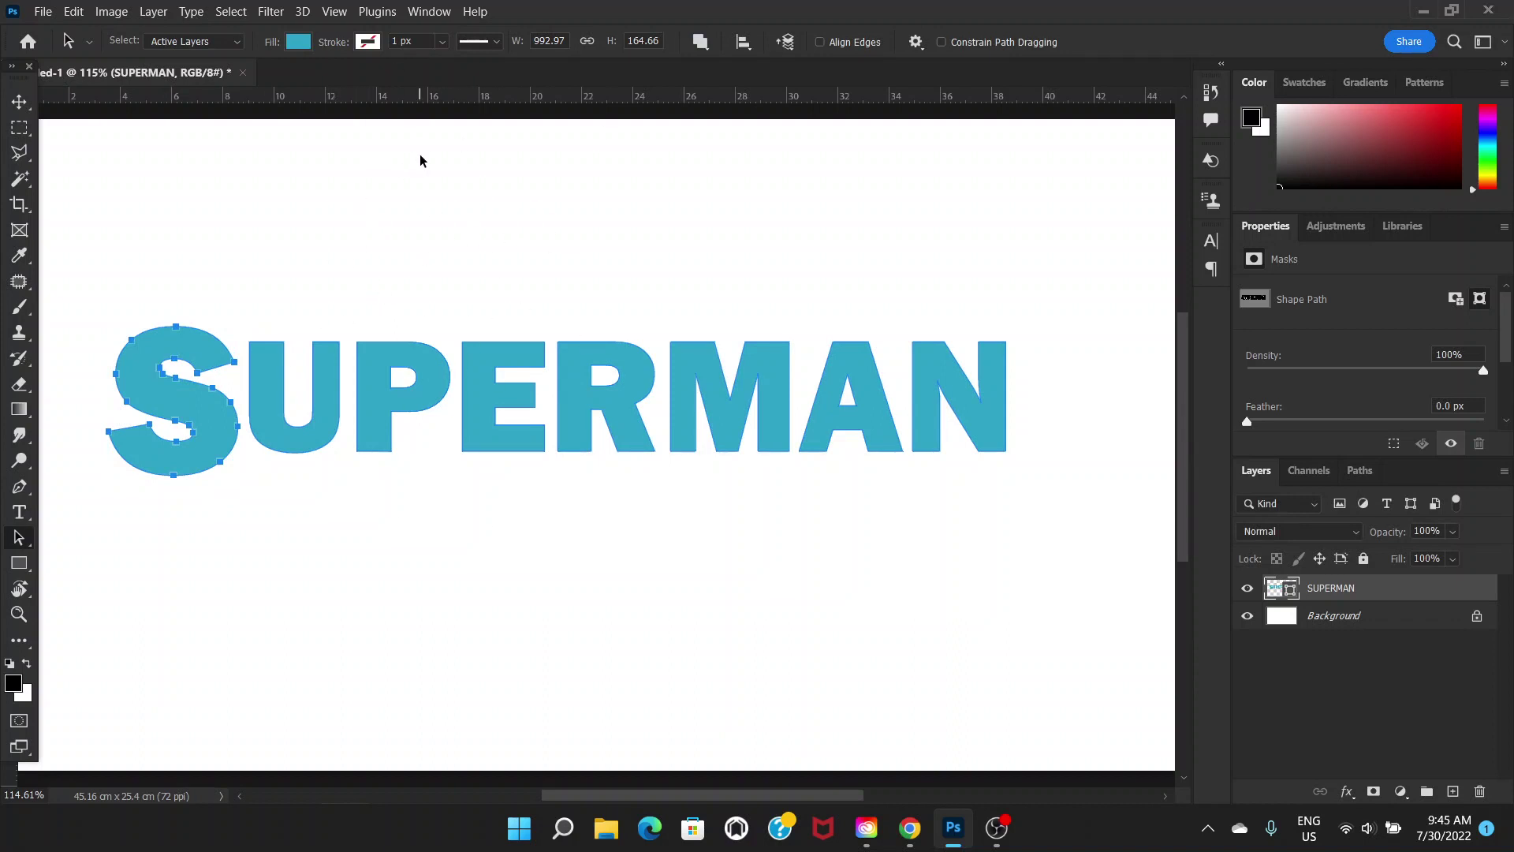
left_click(592, 237)
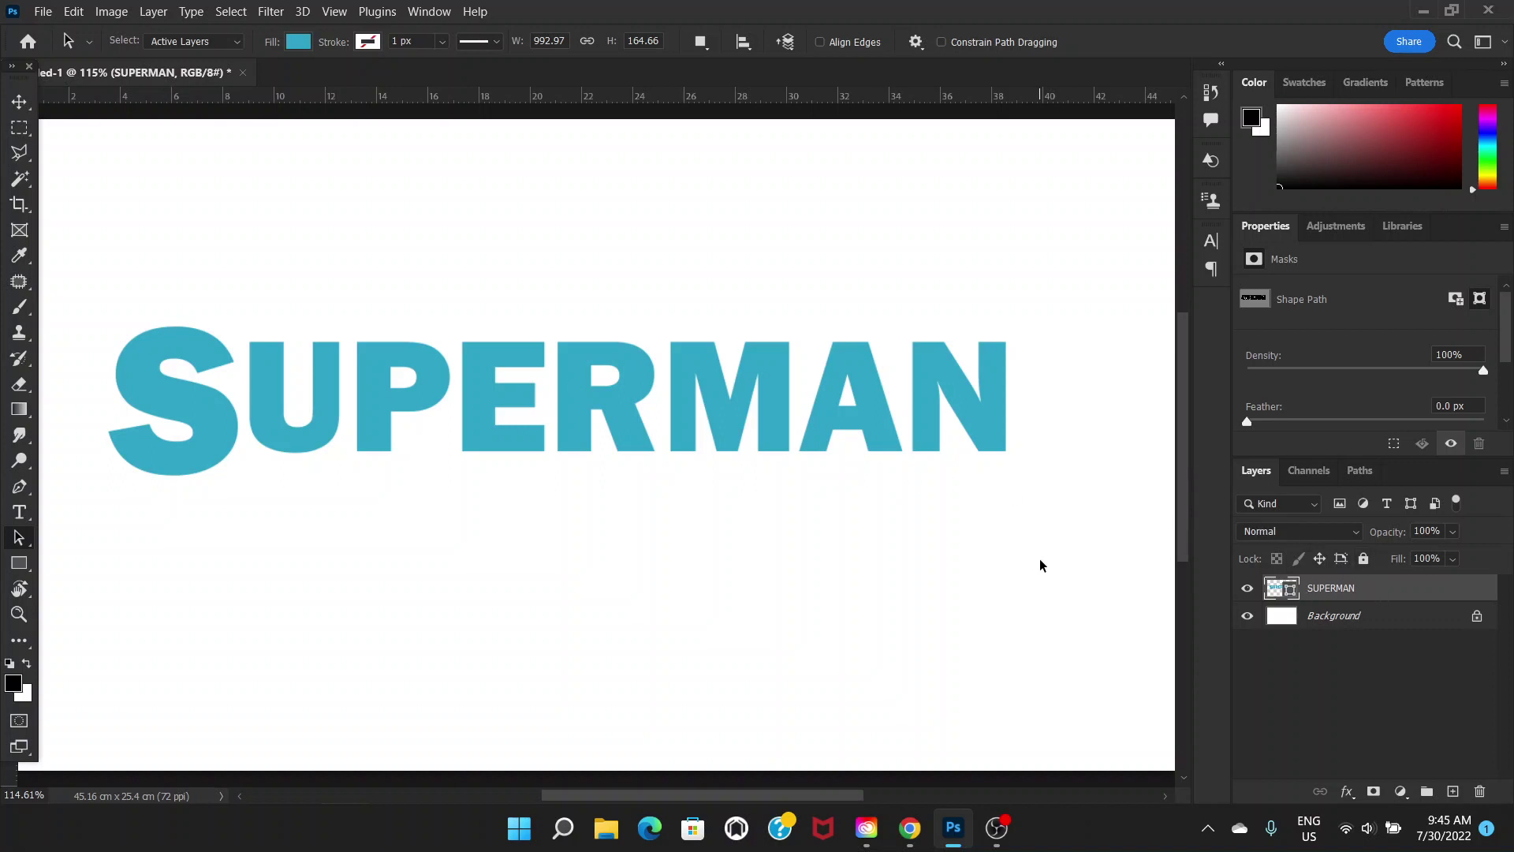
Warp the whole SUPERMAN shape with the Arch style and a bend of about 20.7%.
key("ctrl+t")
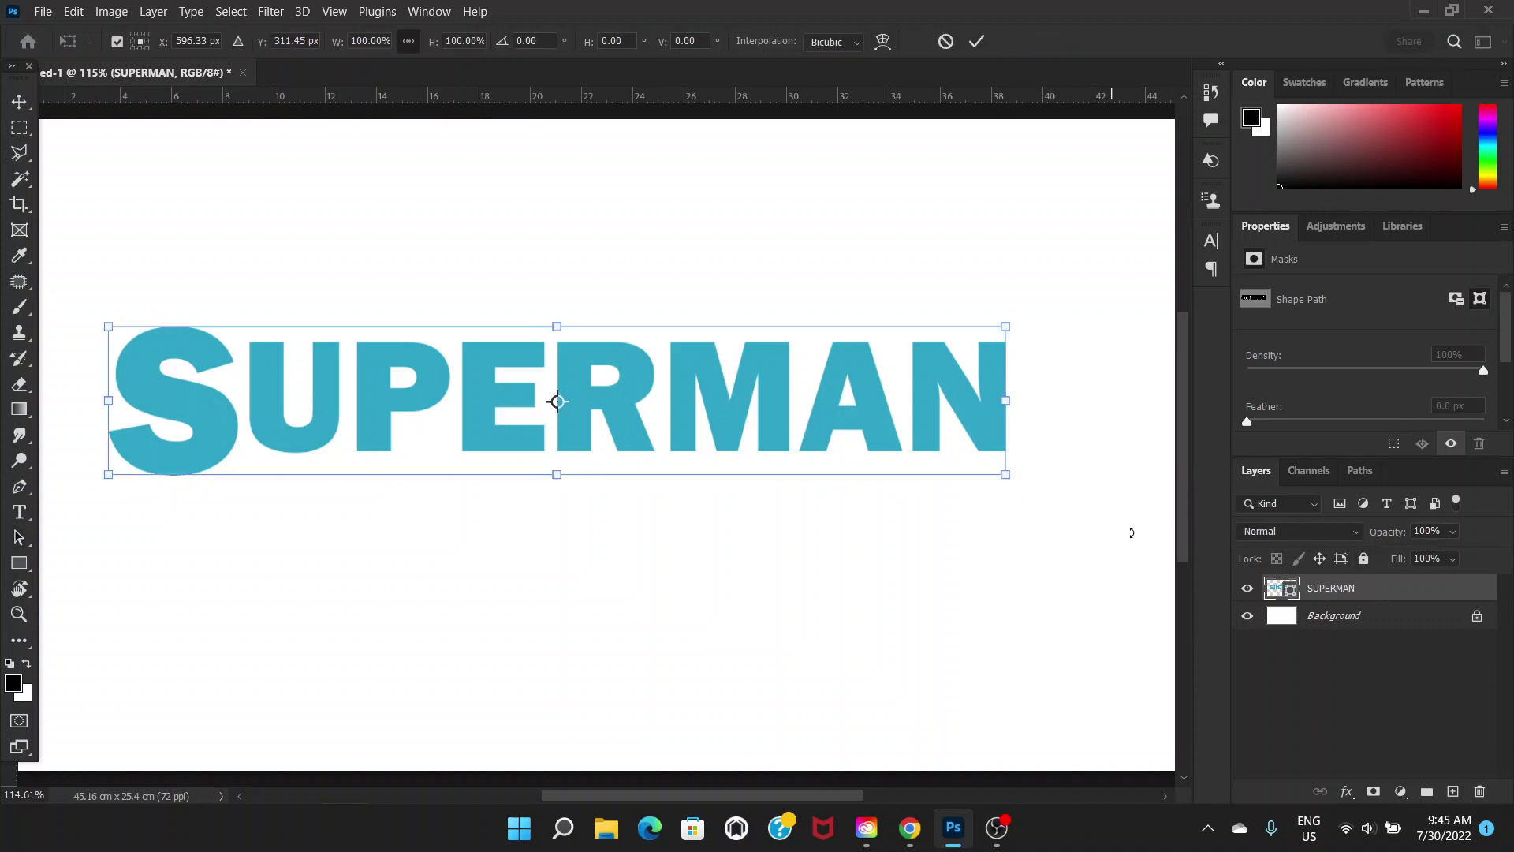
left_click(883, 42)
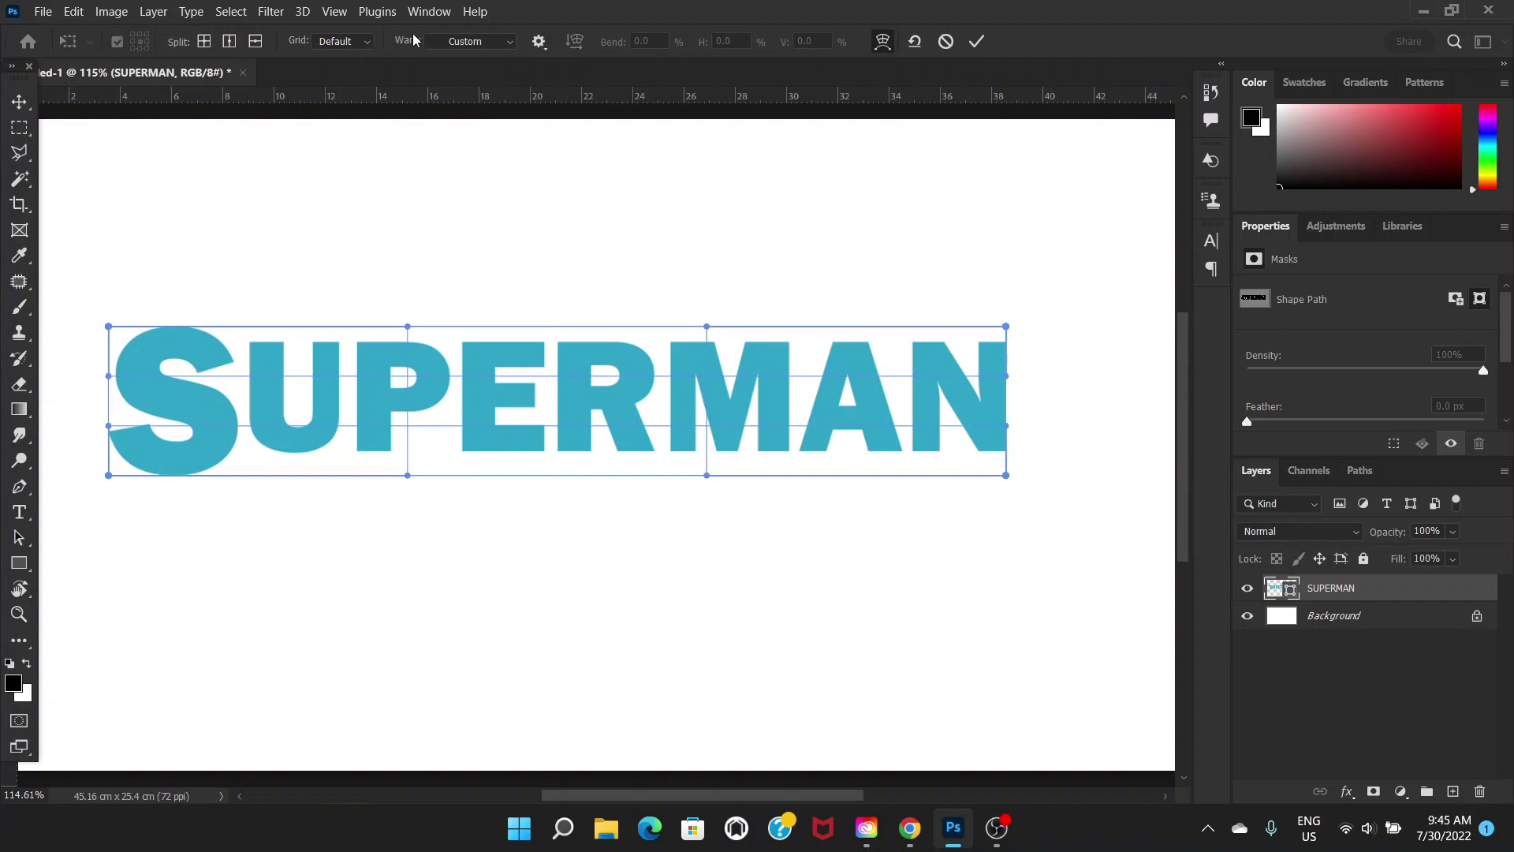
left_click(512, 44)
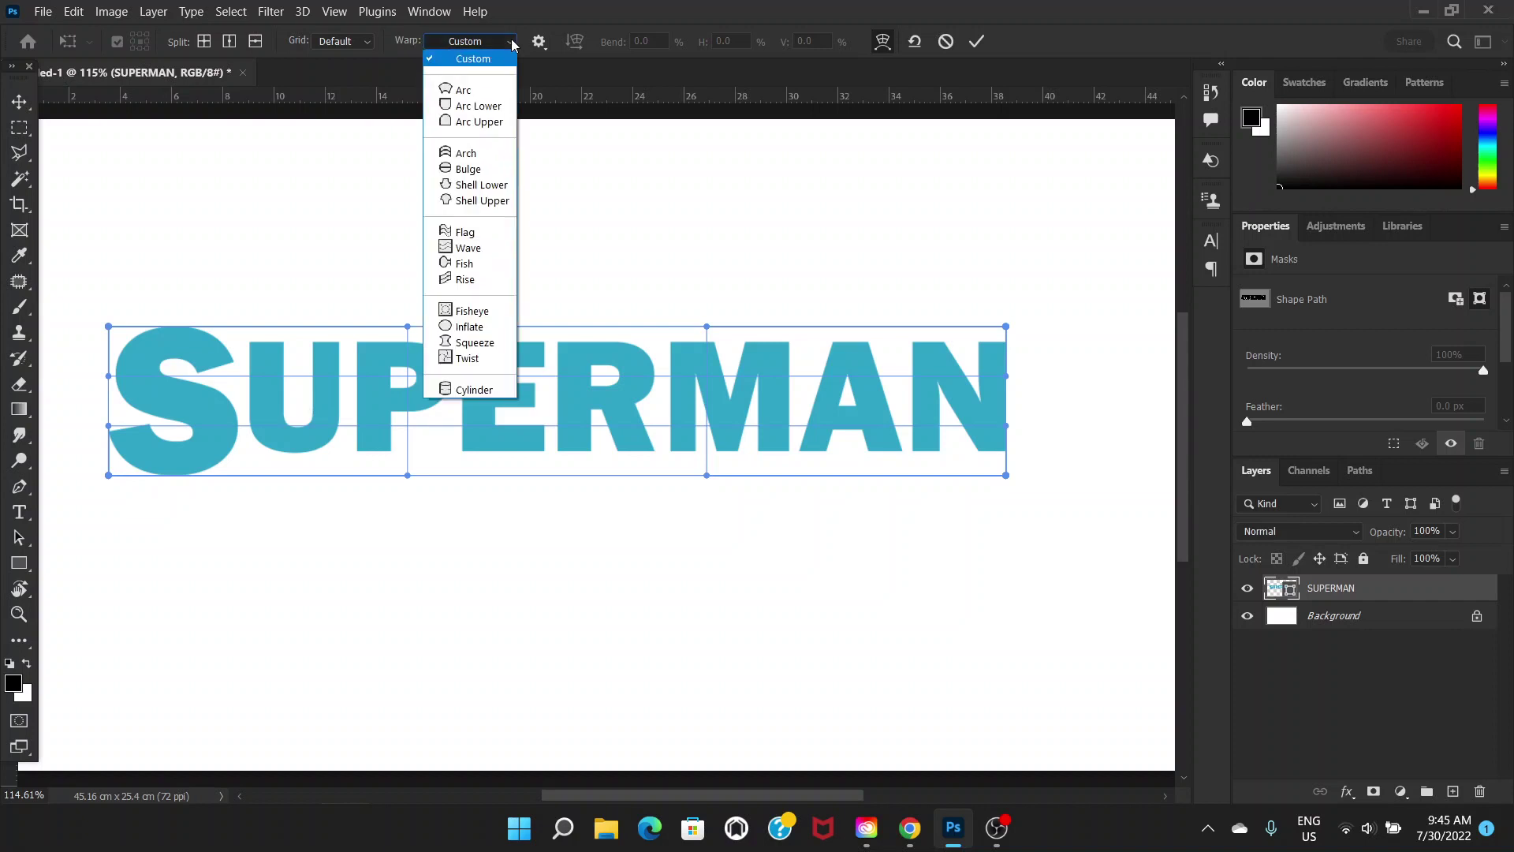
left_click(497, 154)
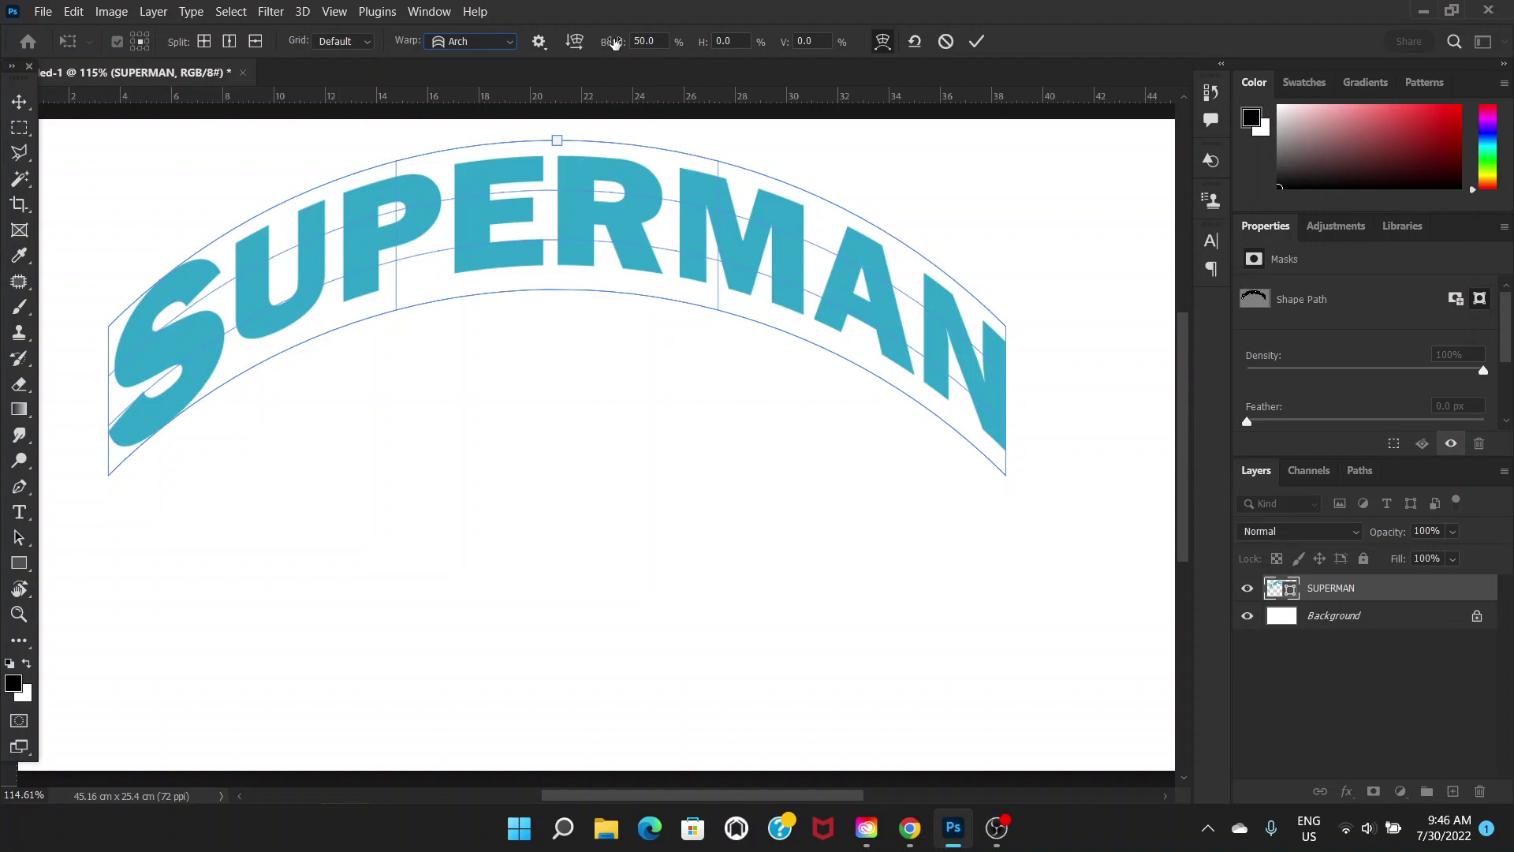
left_click_drag(615, 48, 341, 437)
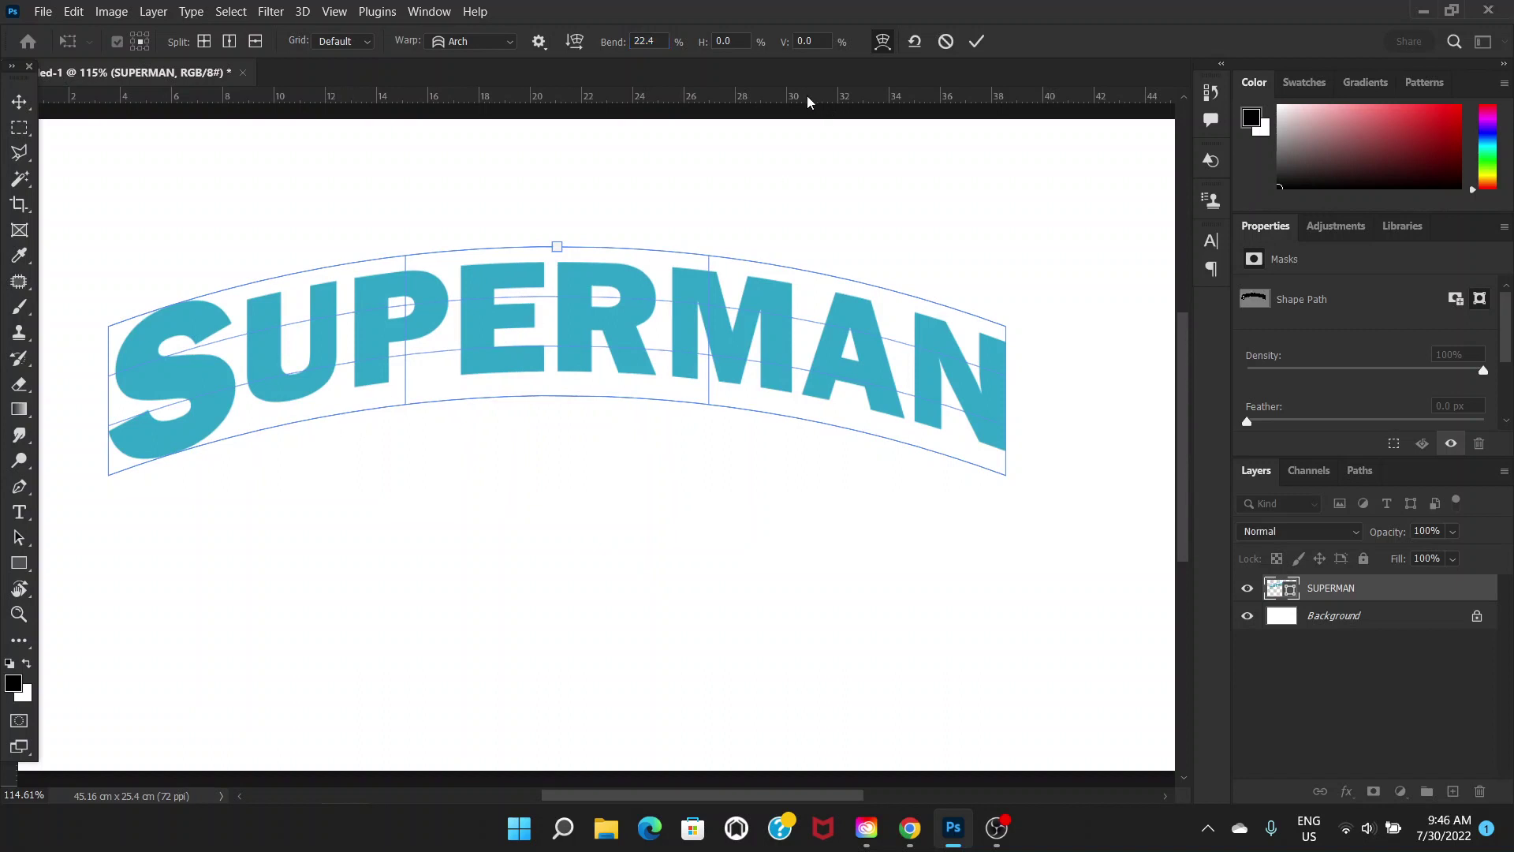
left_click_drag(625, 46, 614, 54)
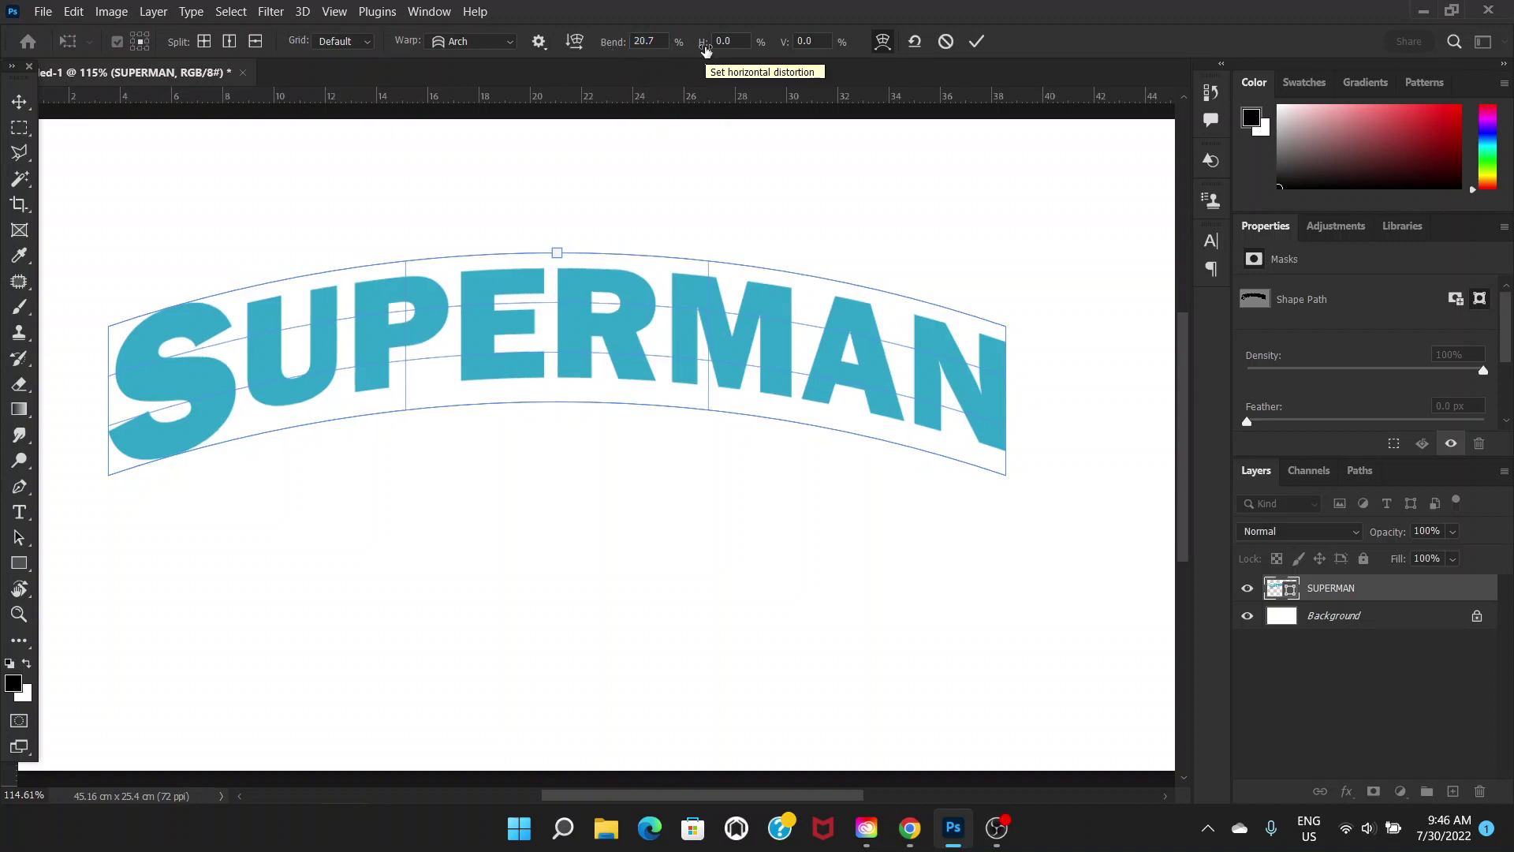
Apply a horizontal distortion of about -20.1% to the arch warp and move the warped lettering toward the canvas centre.
left_click_drag(706, 50, 508, 344)
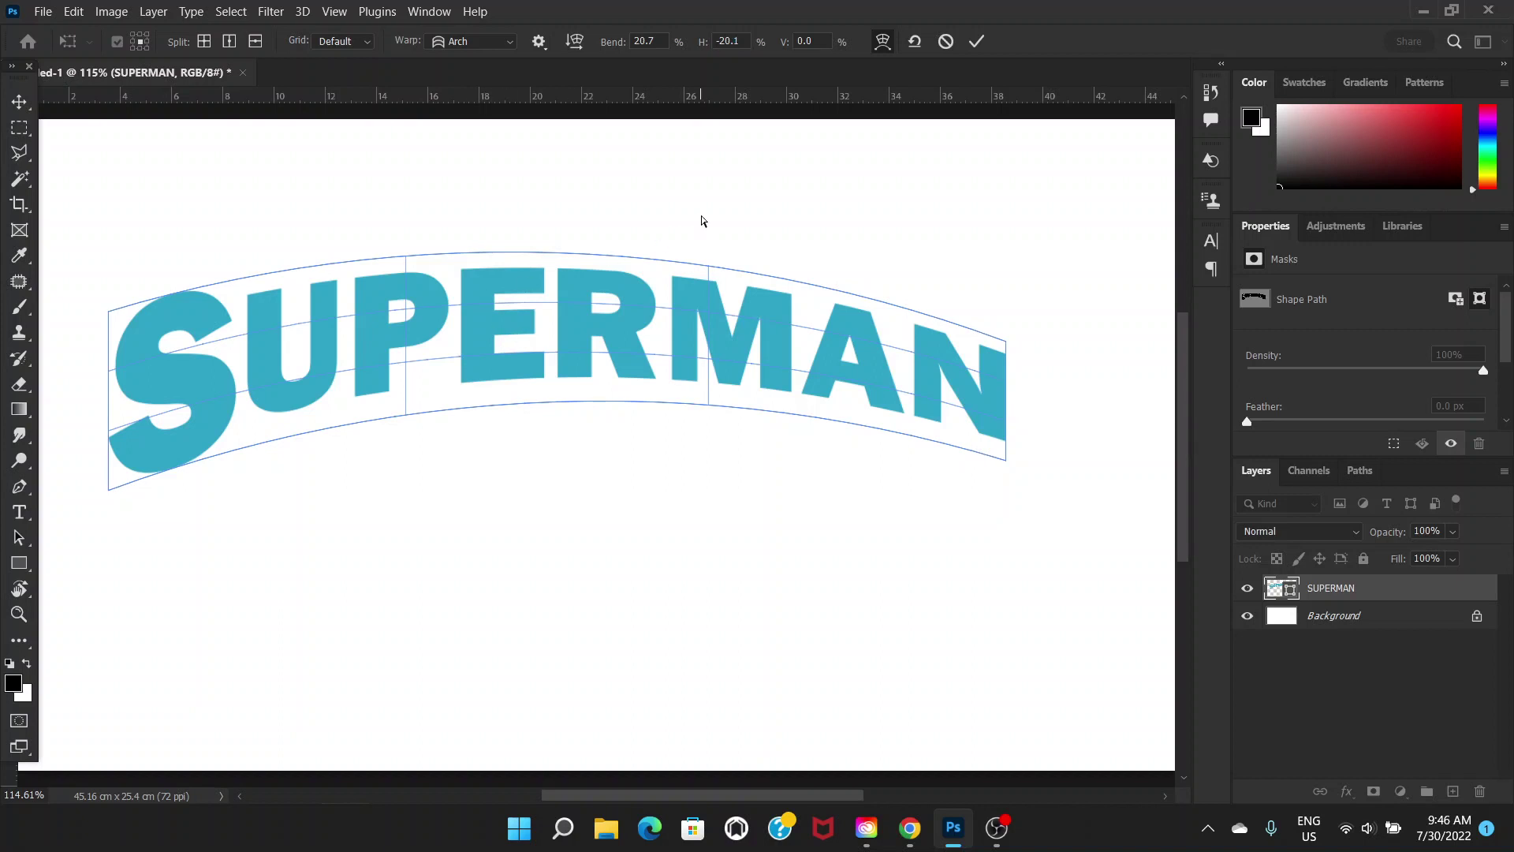
key("Return")
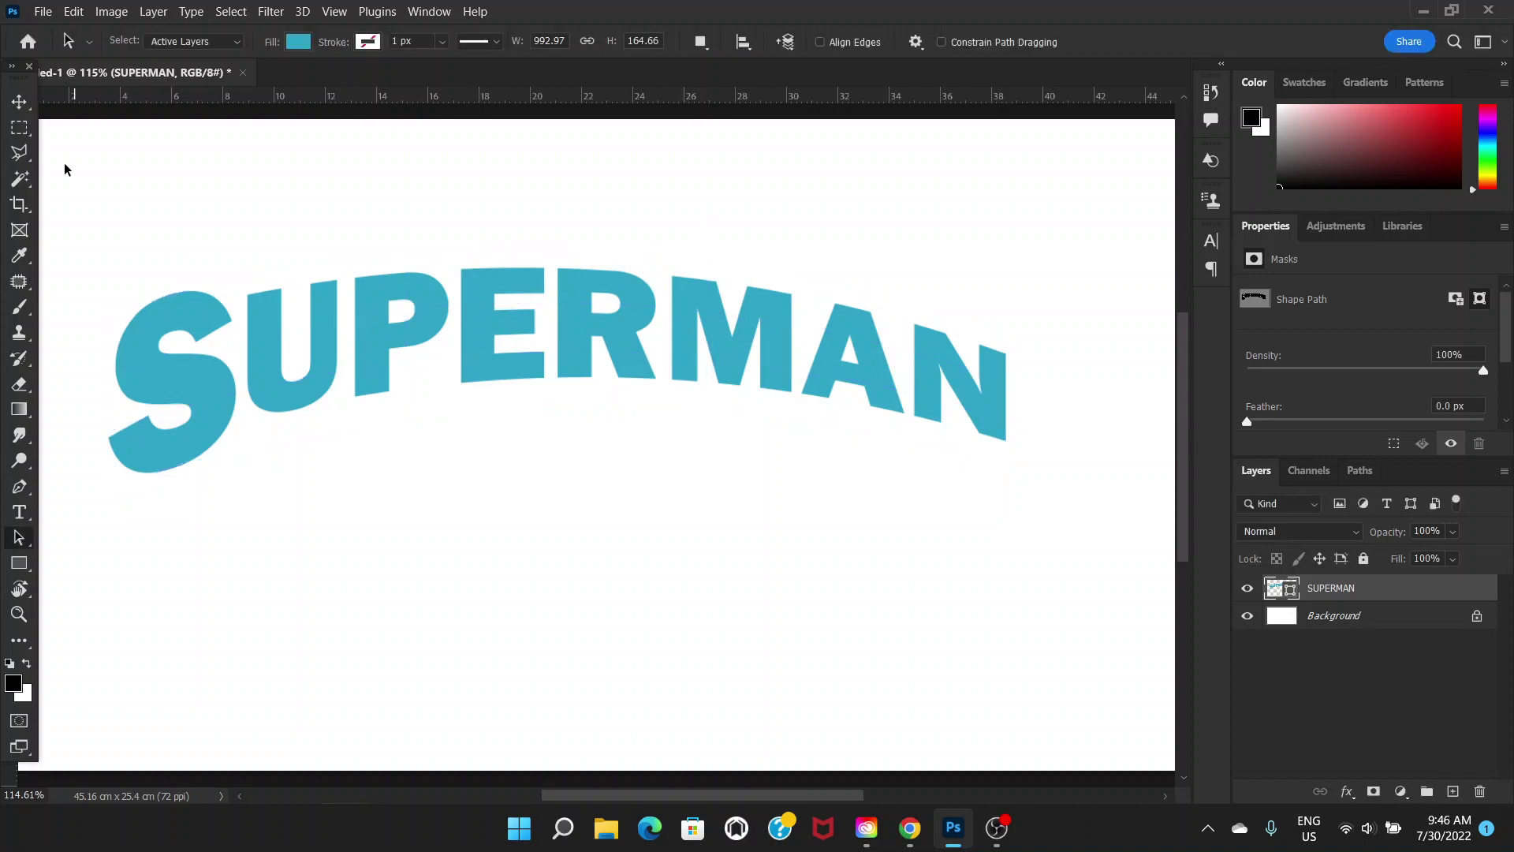
left_click(21, 104)
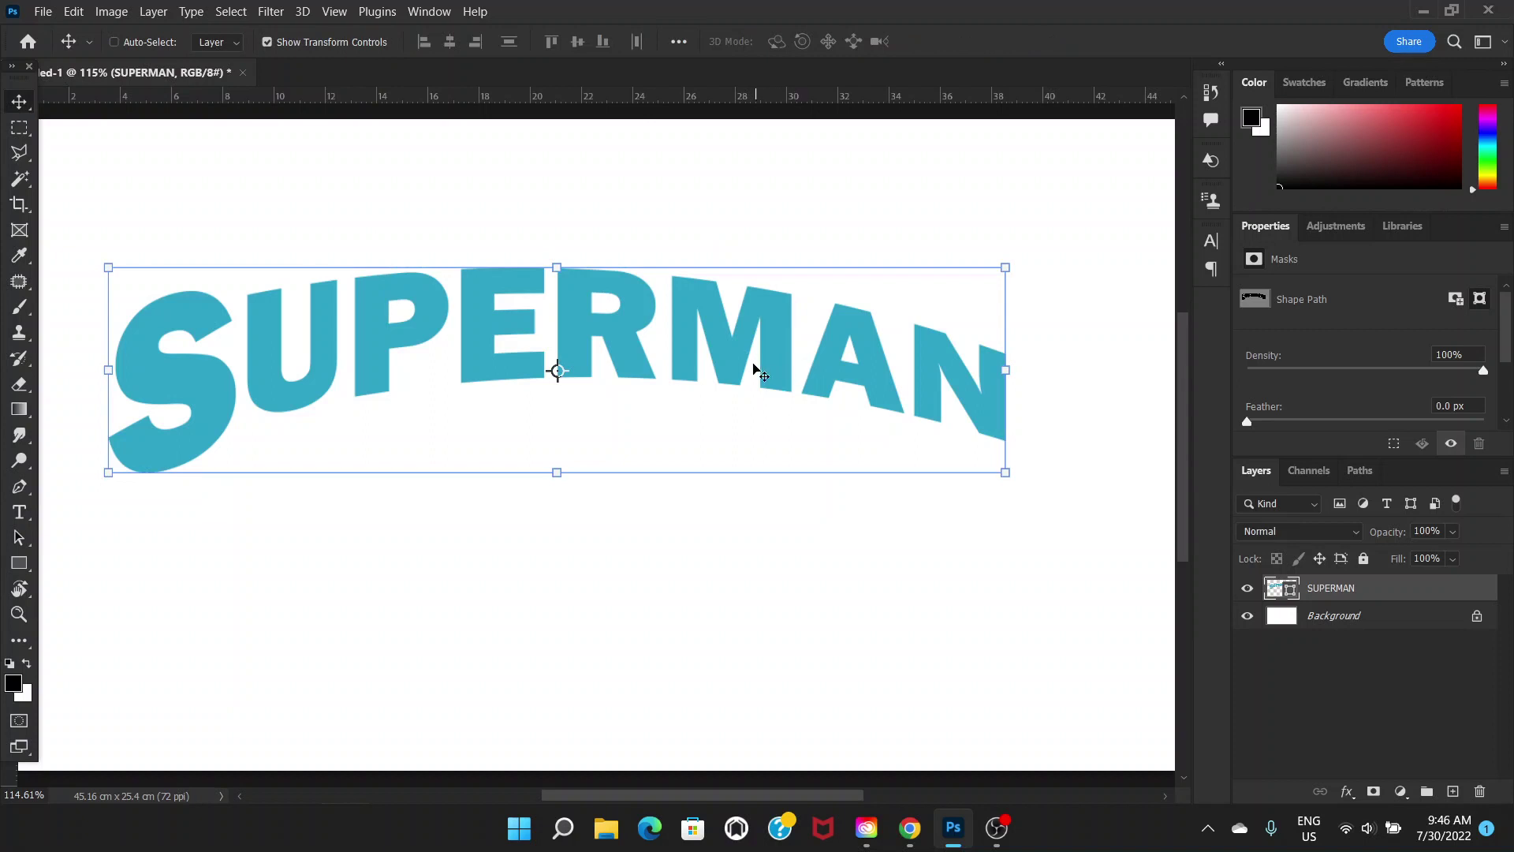
left_click_drag(711, 359, 676, 403)
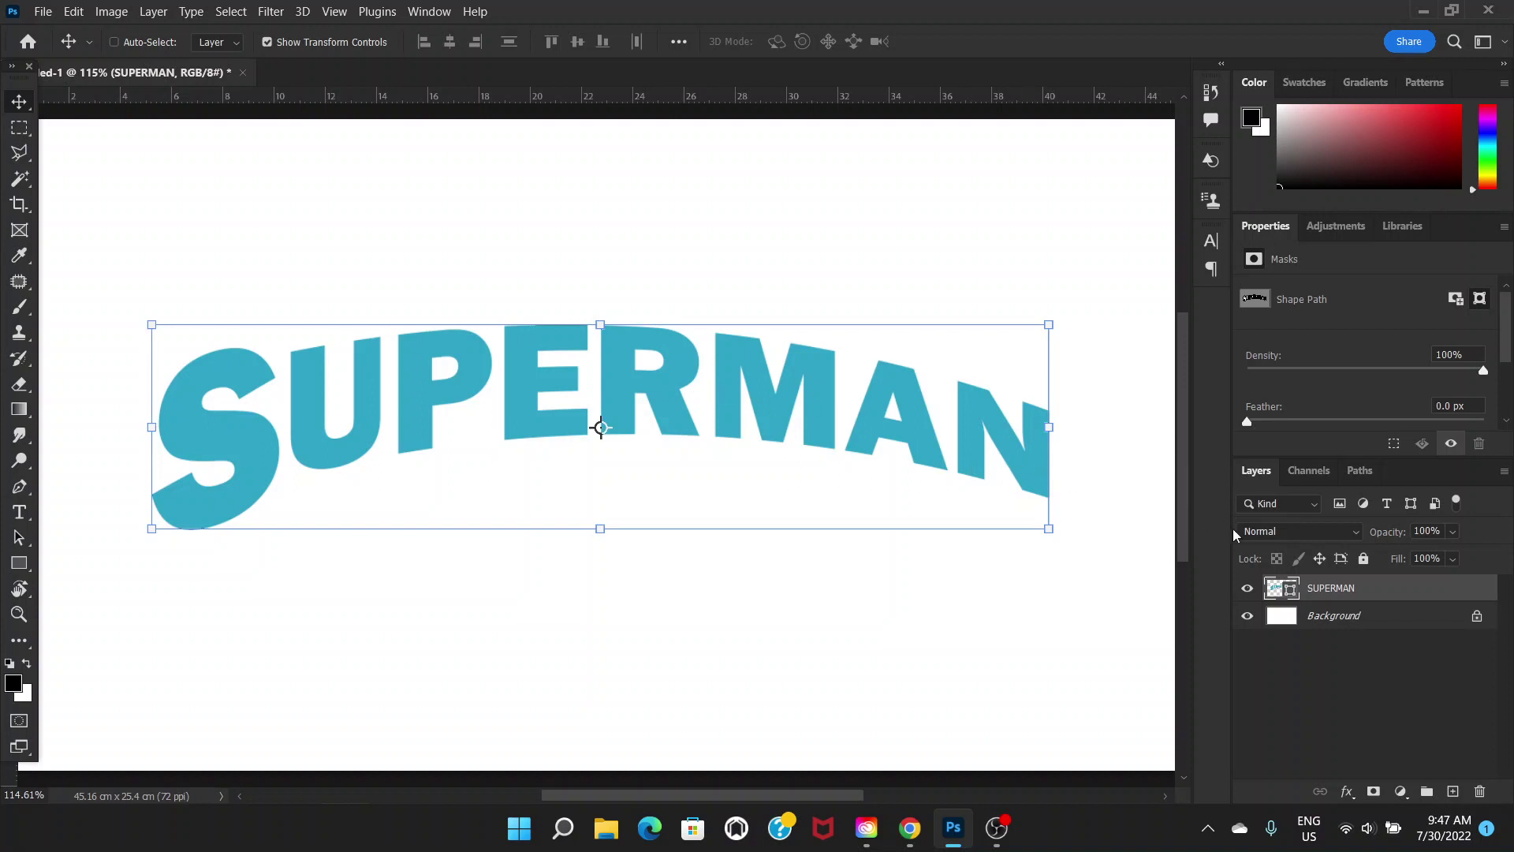
Add a Bevel & Emboss effect to the SUPERMAN layer with depth 240%, size 3 px and soften 1 px.
double_click(1390, 593)
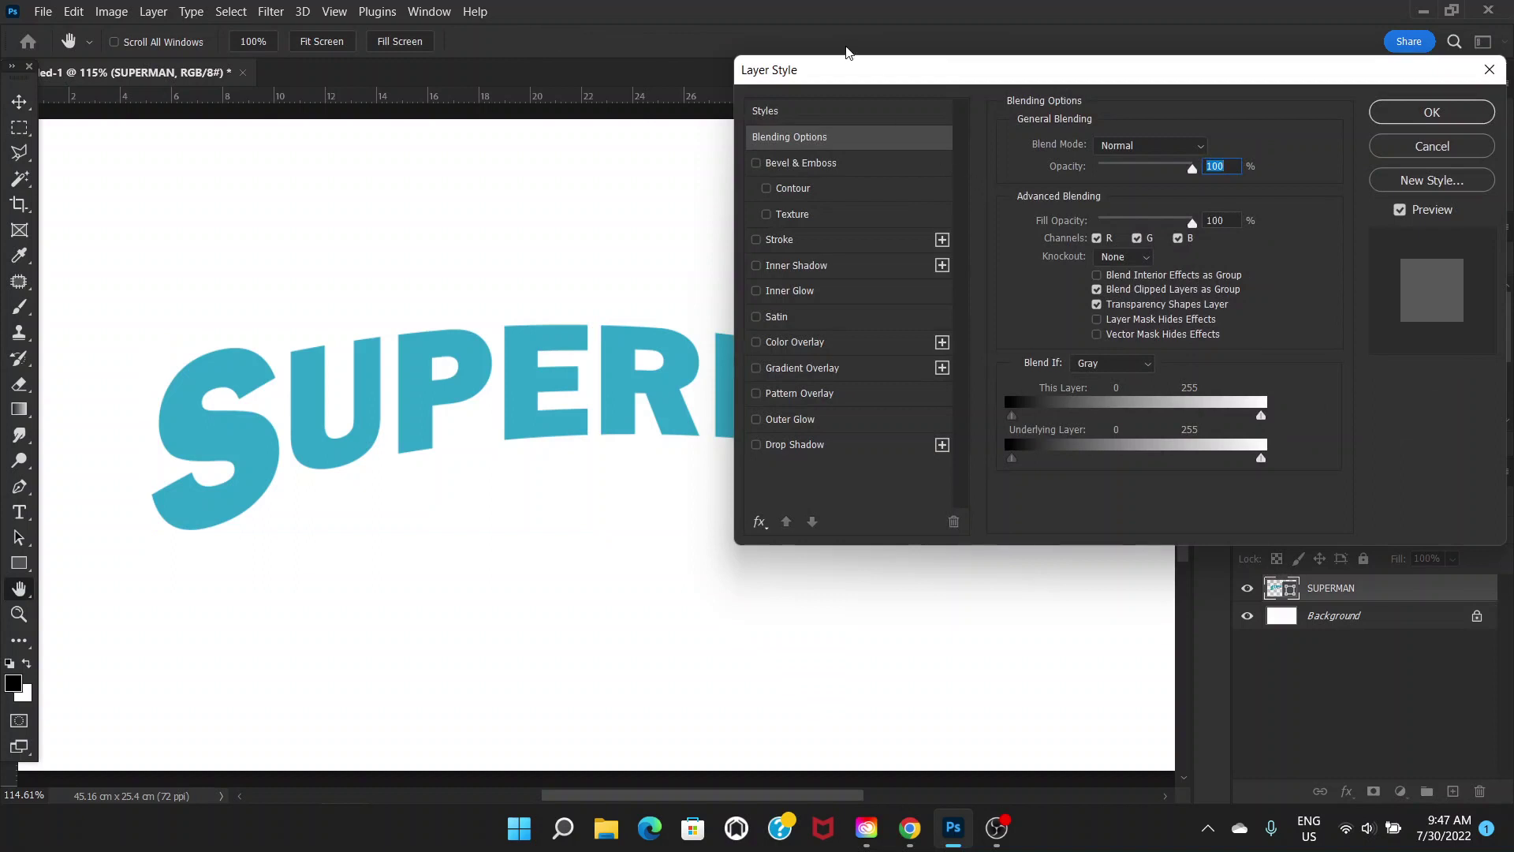
mouse_move(896, 74)
left_mouse_down()
mouse_move(832, 78)
mouse_move(907, 67)
left_mouse_up()
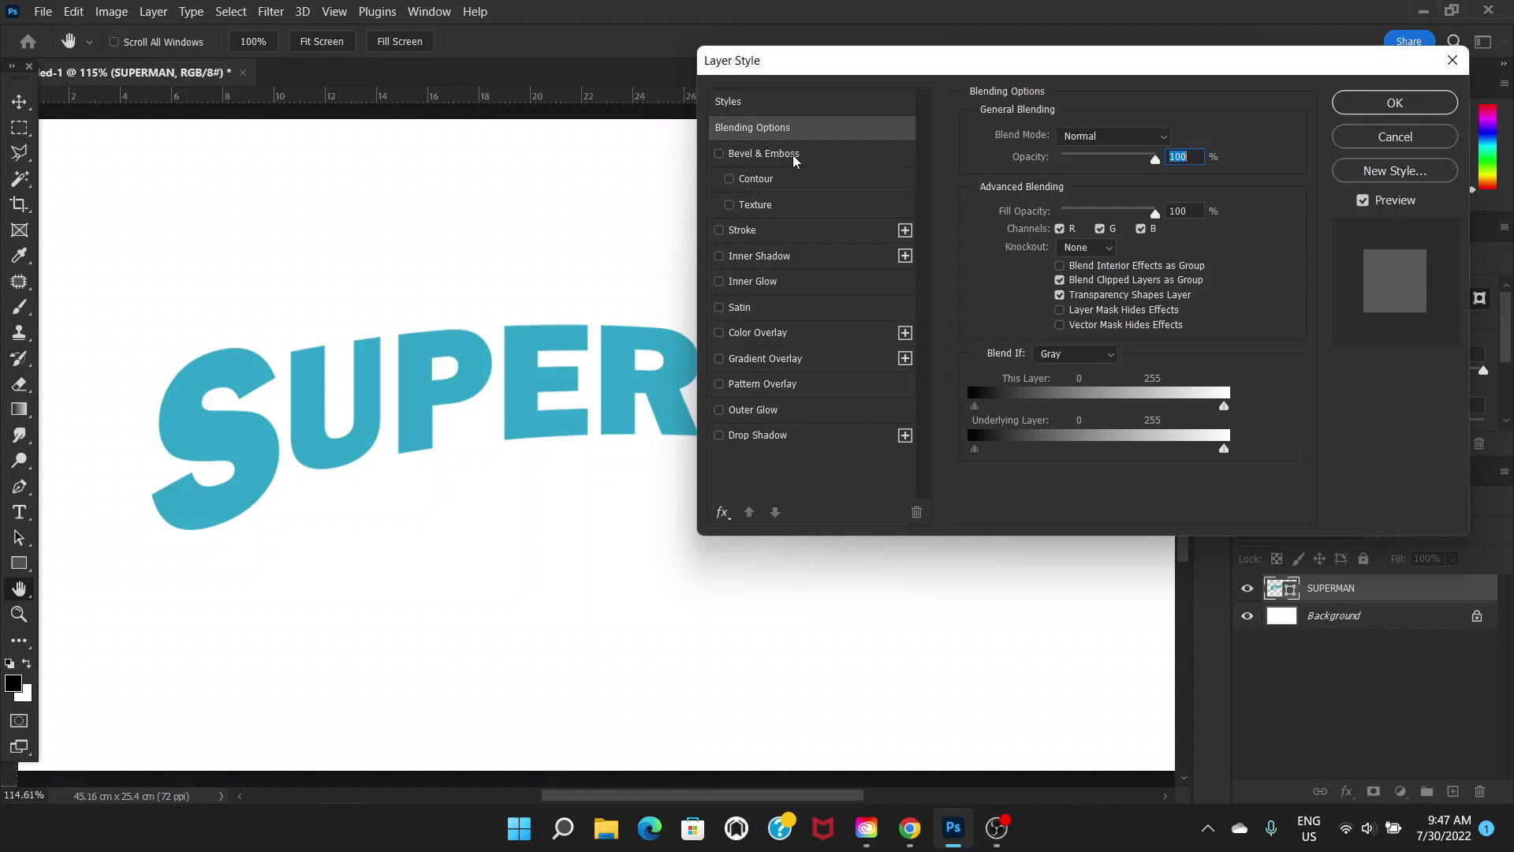
left_click(798, 161)
left_click_drag(868, 65, 876, 103)
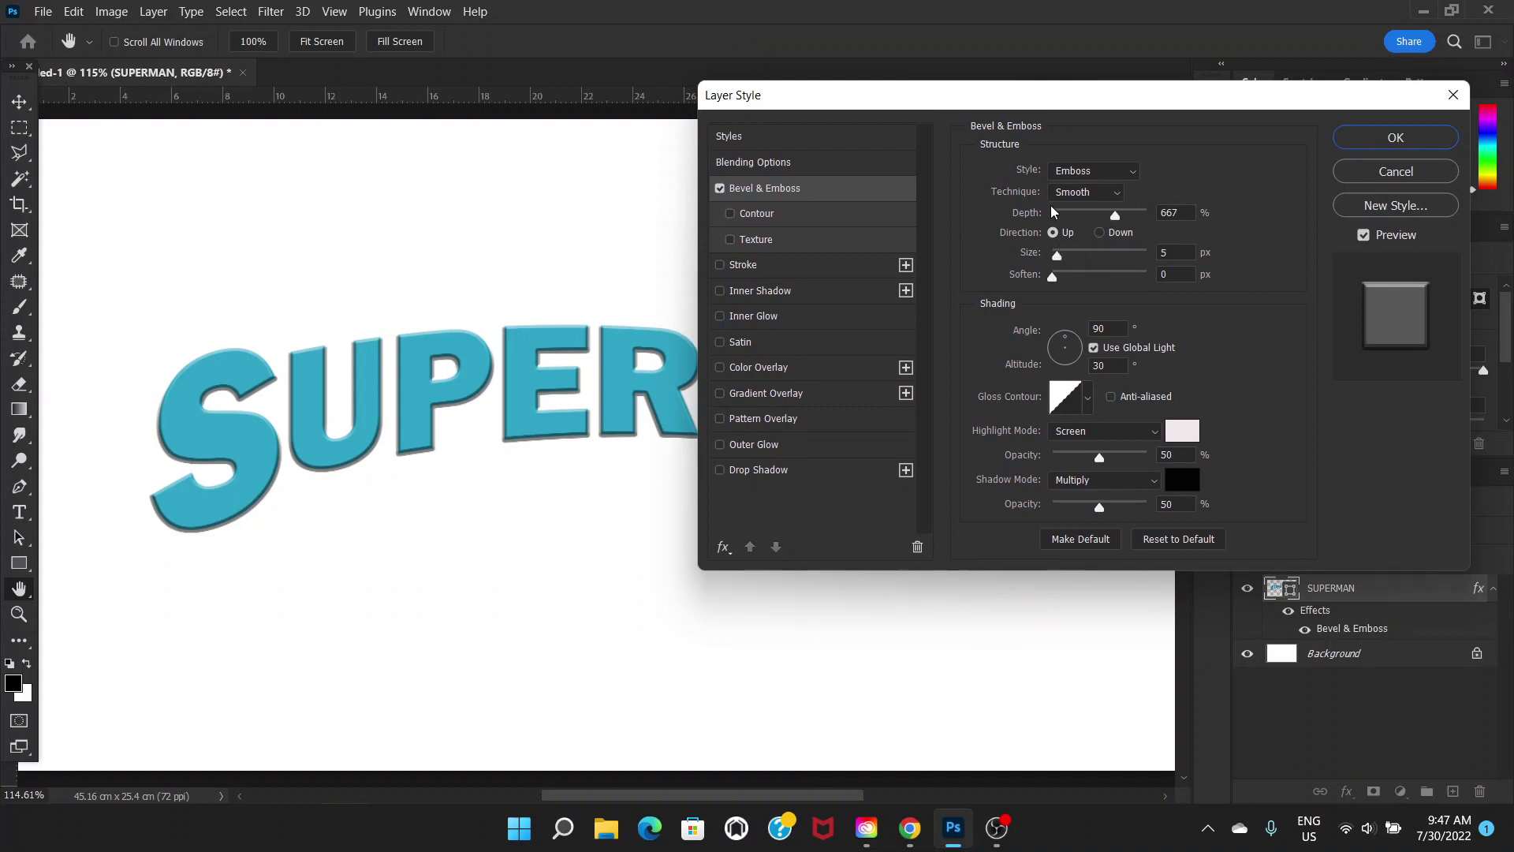
left_click_drag(1114, 215, 1057, 258)
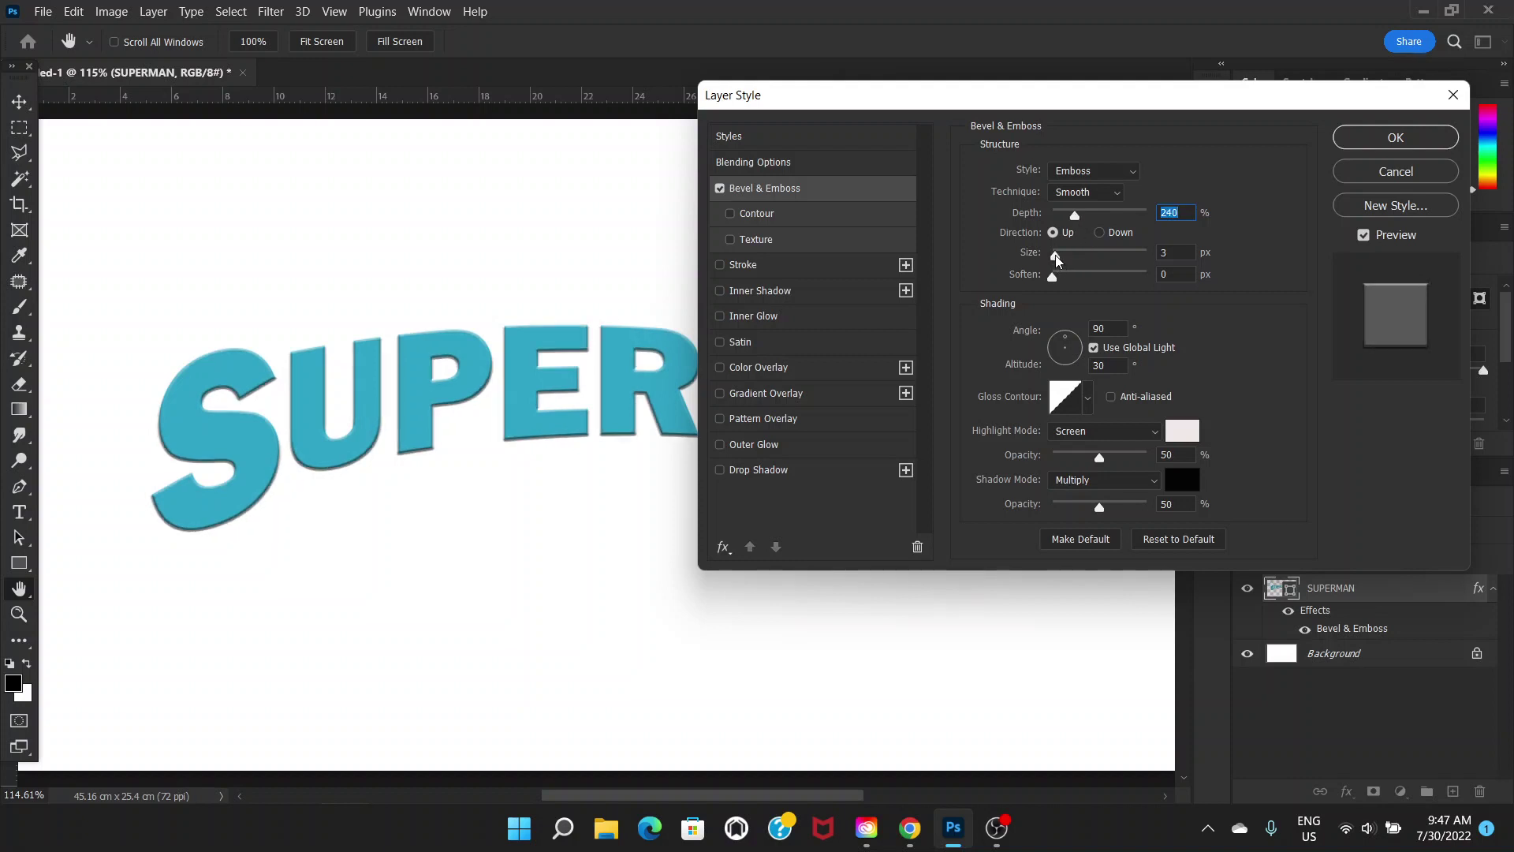
left_click(1057, 259)
left_click_drag(1054, 276, 1061, 278)
left_click(1060, 279)
Change the Bevel & Emboss style to Inner Bevel and apply the layer style.
left_click(1114, 328)
double_click(1115, 328)
left_click(1133, 173)
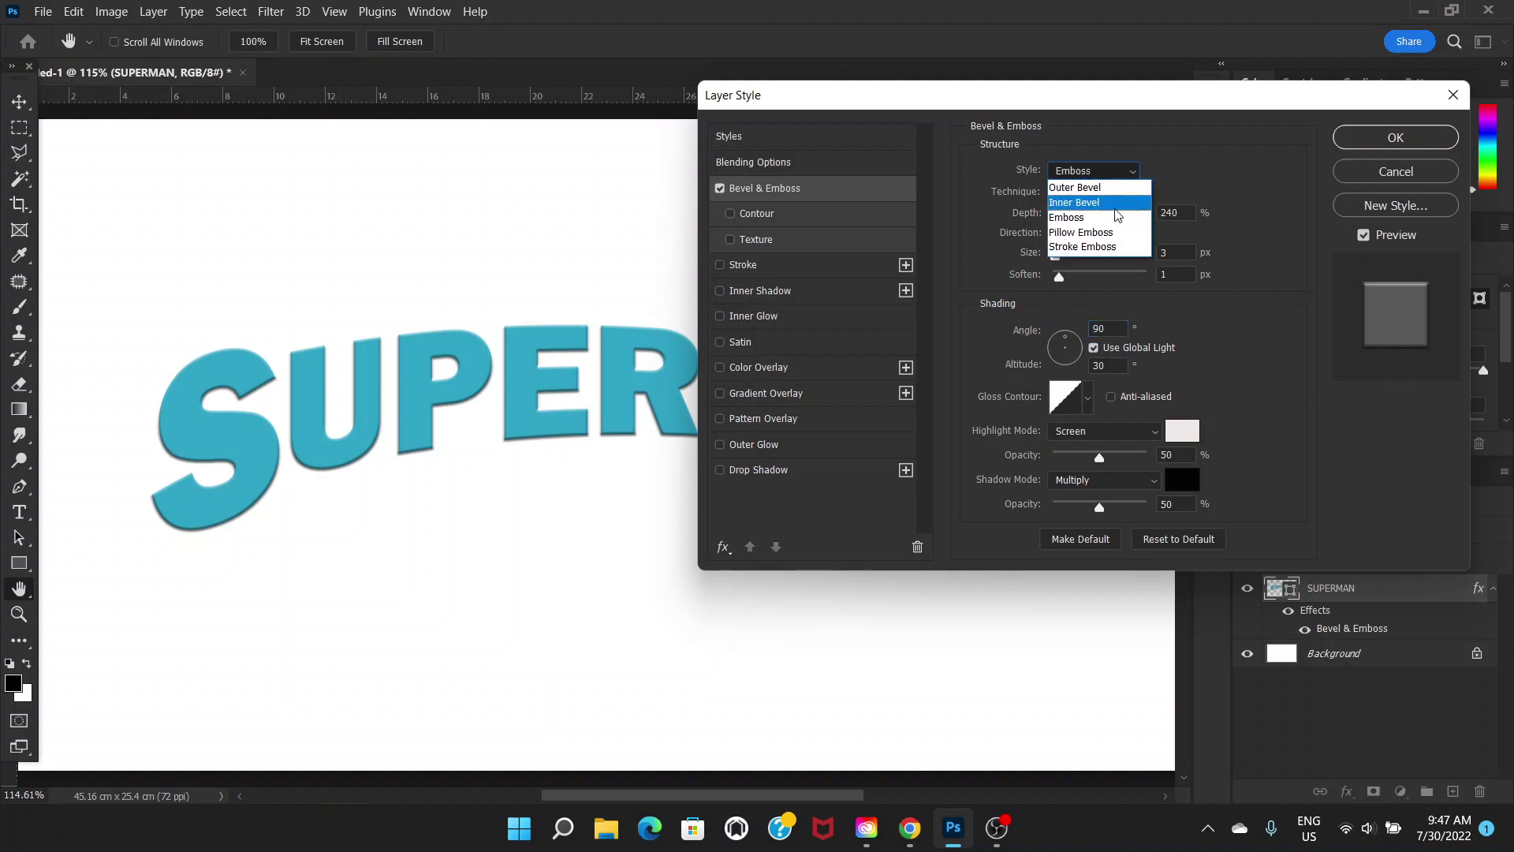
left_click(1122, 206)
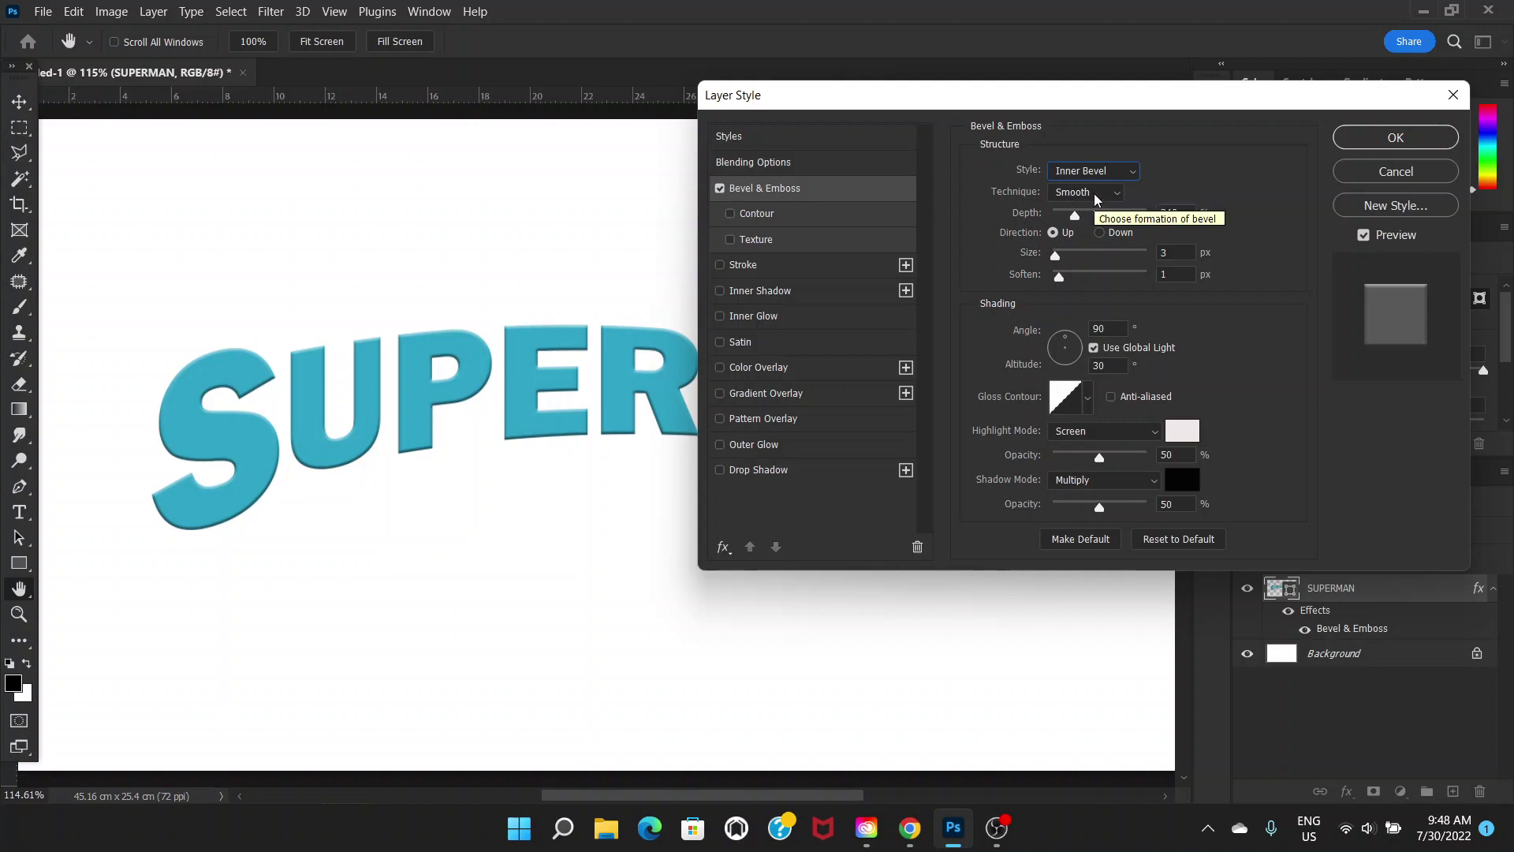
left_click(1383, 139)
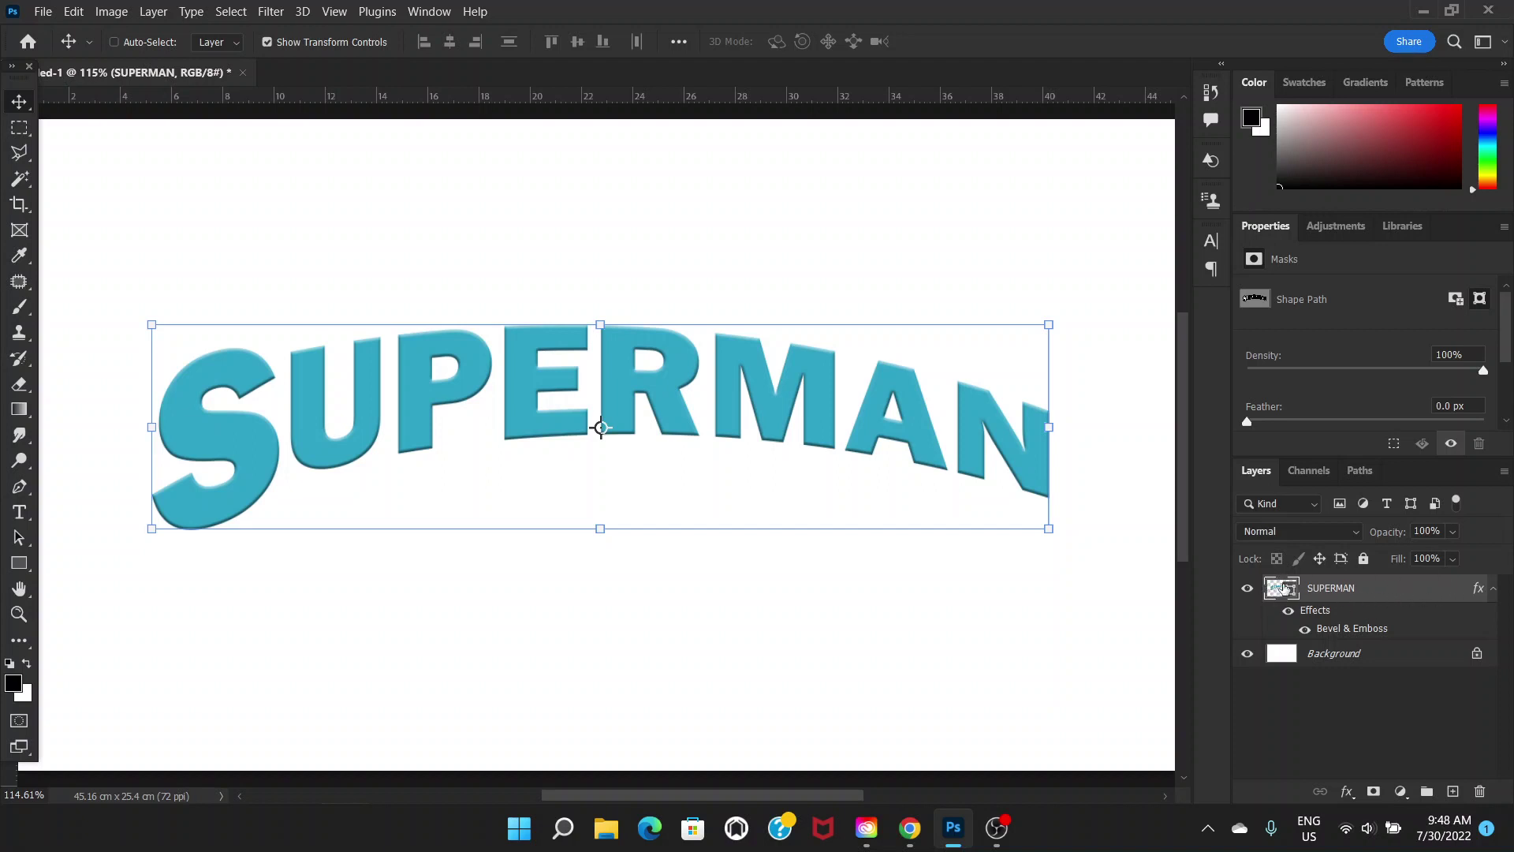
Change the SUPERMAN shape's fill colour to a muted medium grey.
double_click(1284, 588)
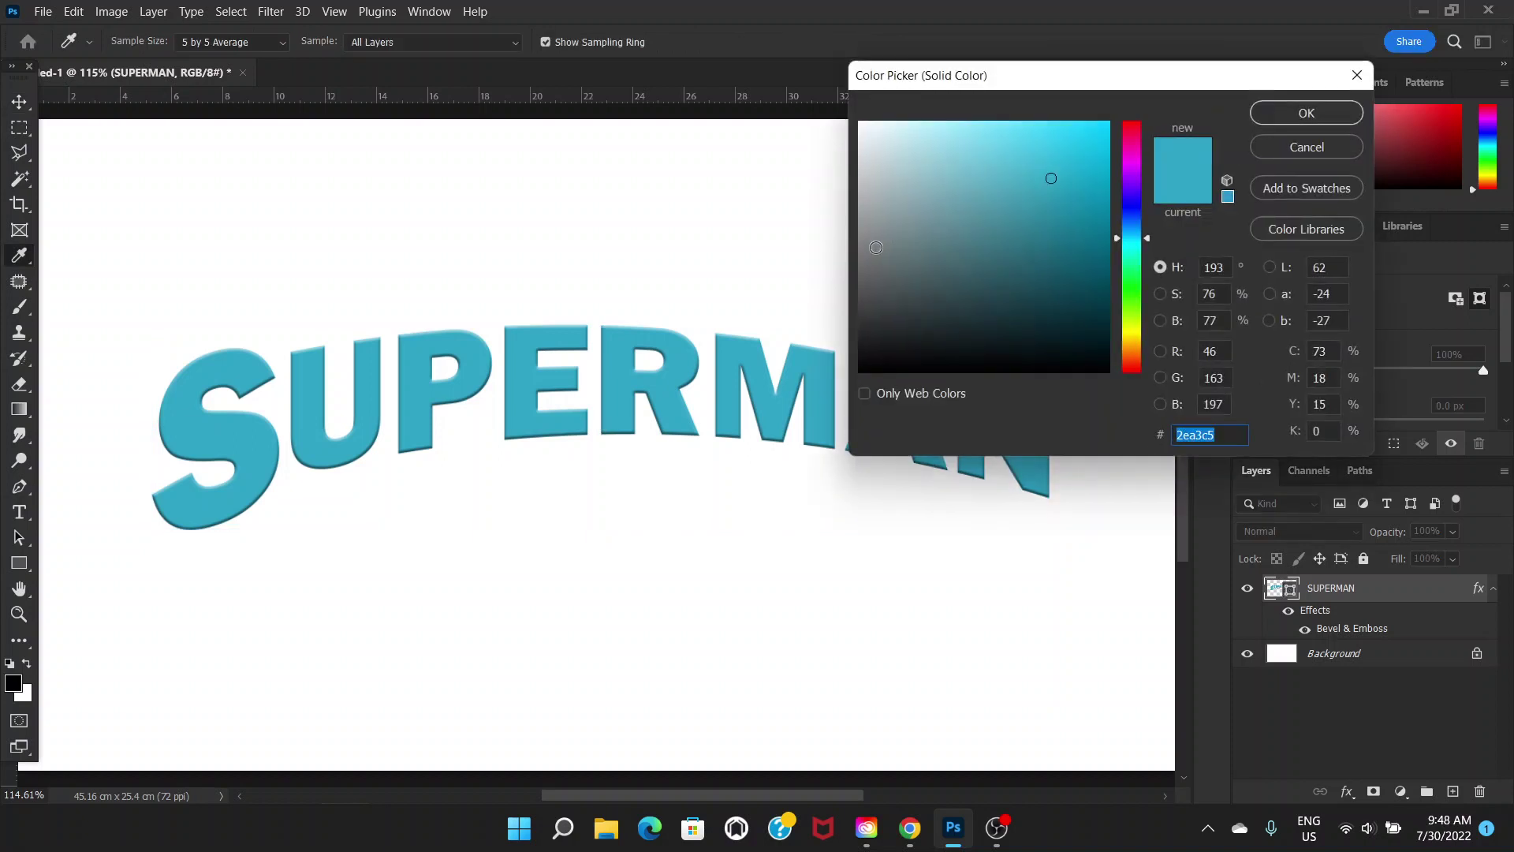
left_click(881, 225)
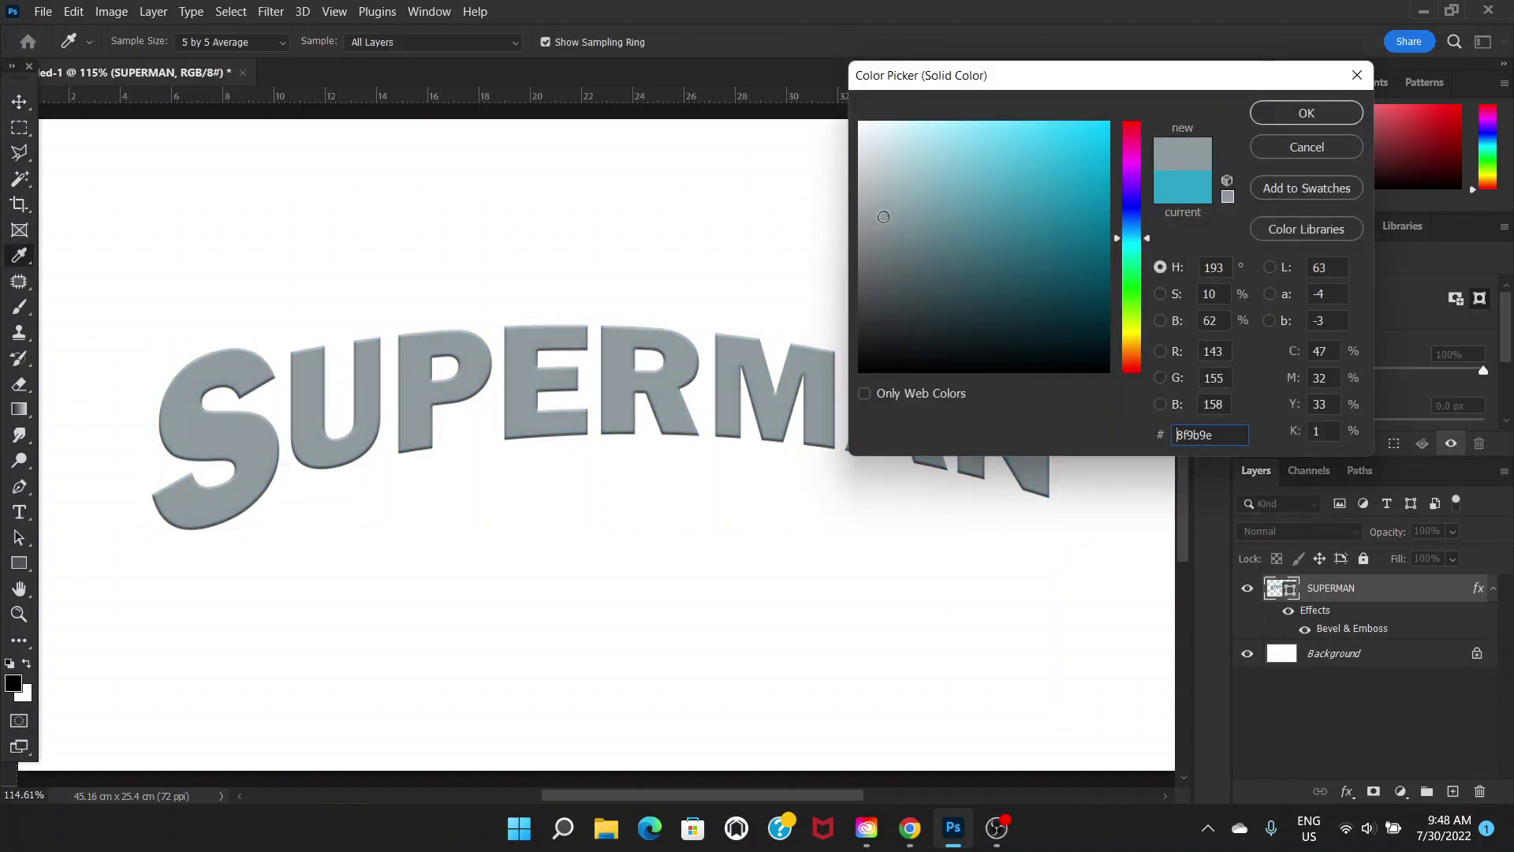
left_click(881, 225)
left_click(1284, 120)
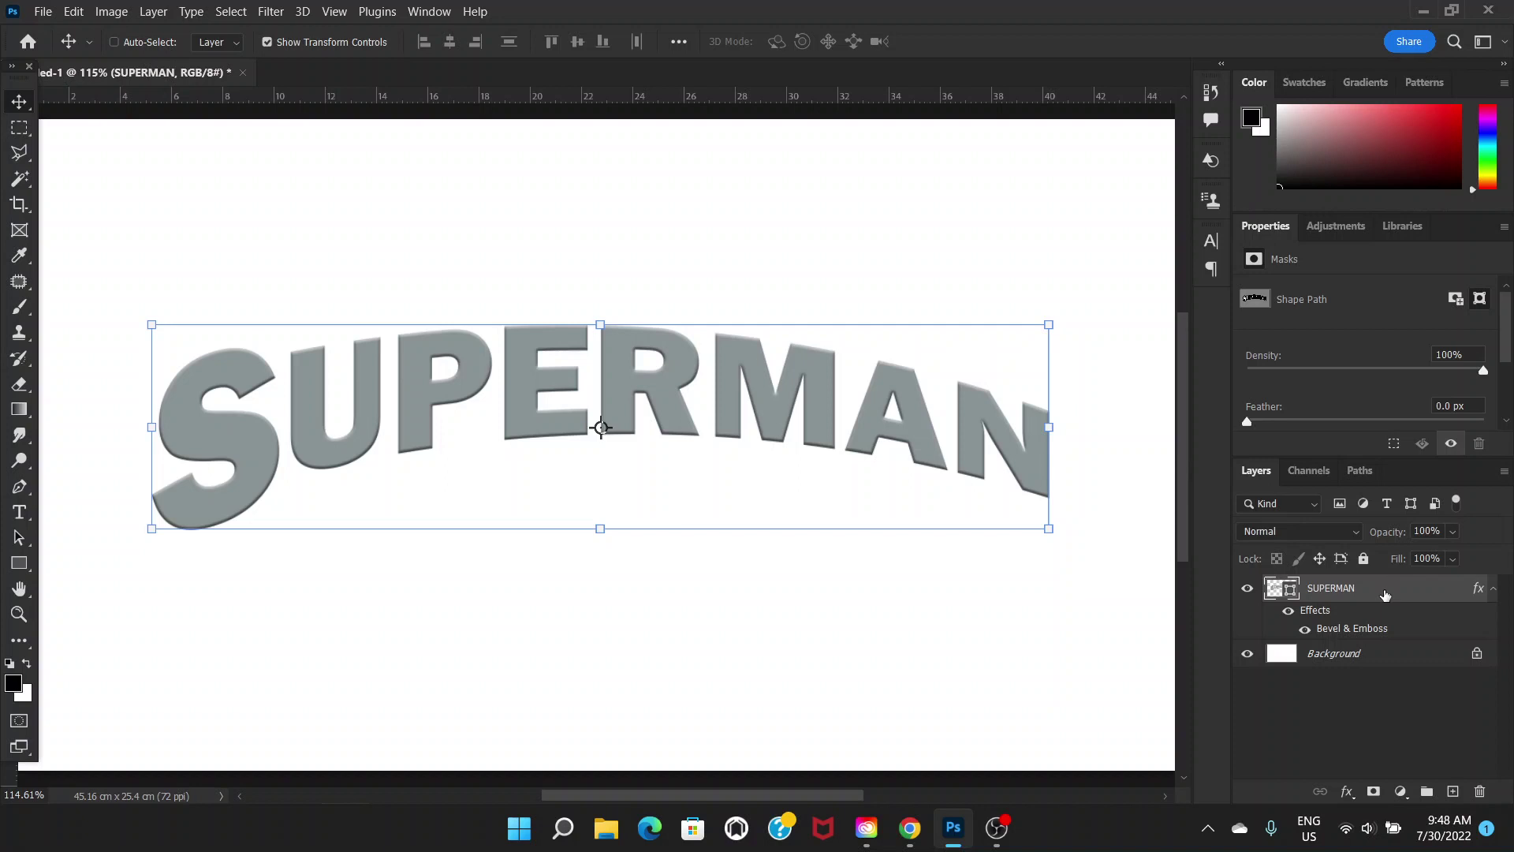
Duplicate the SUPERMAN layer and shift the copy 1 px to the left and 1 px up.
key("ctrl+j")
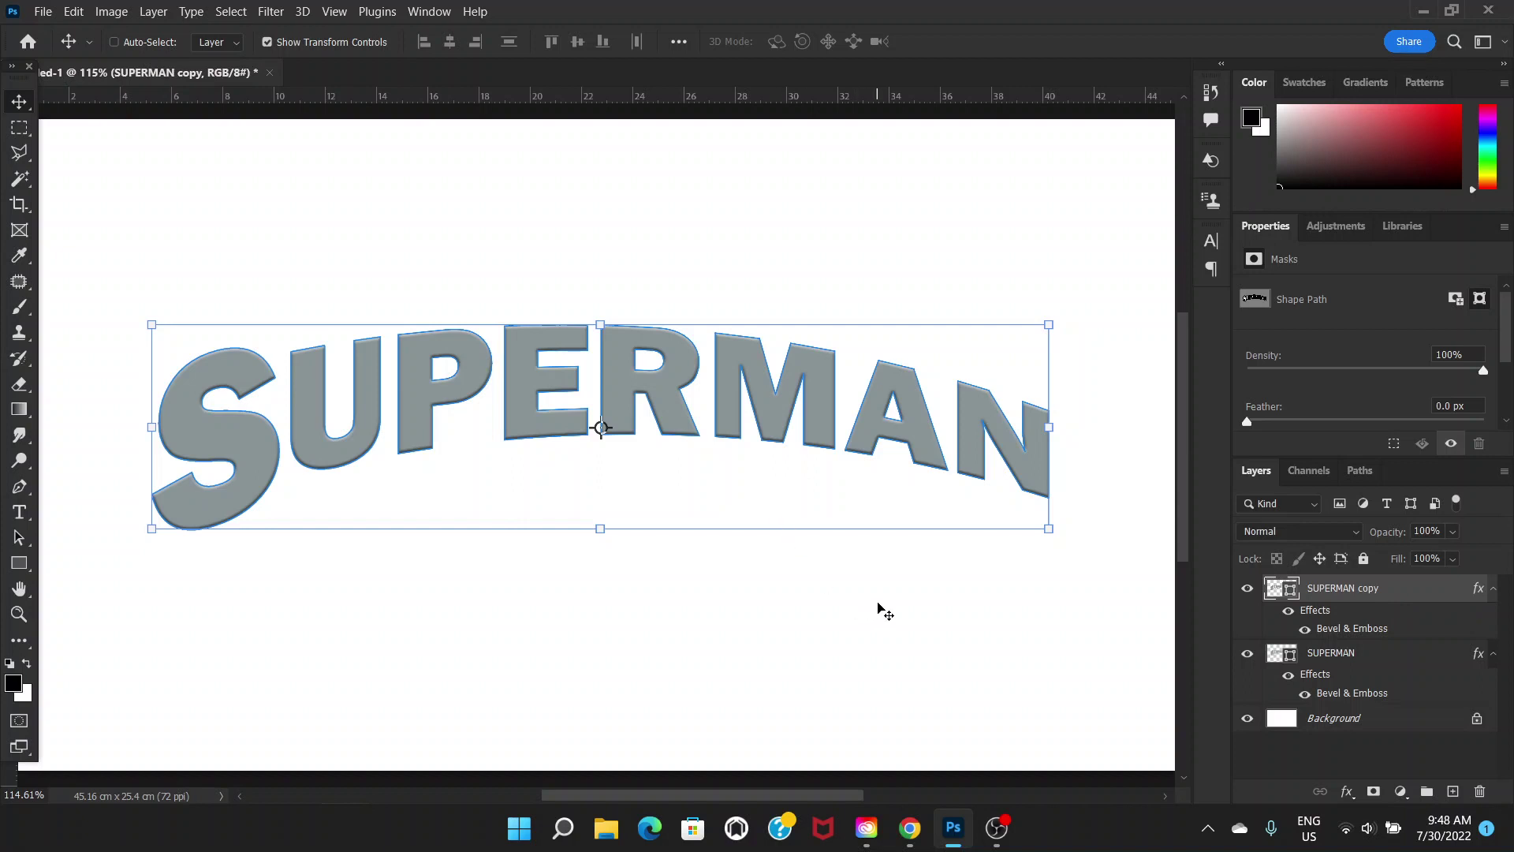
key("ctrl+t")
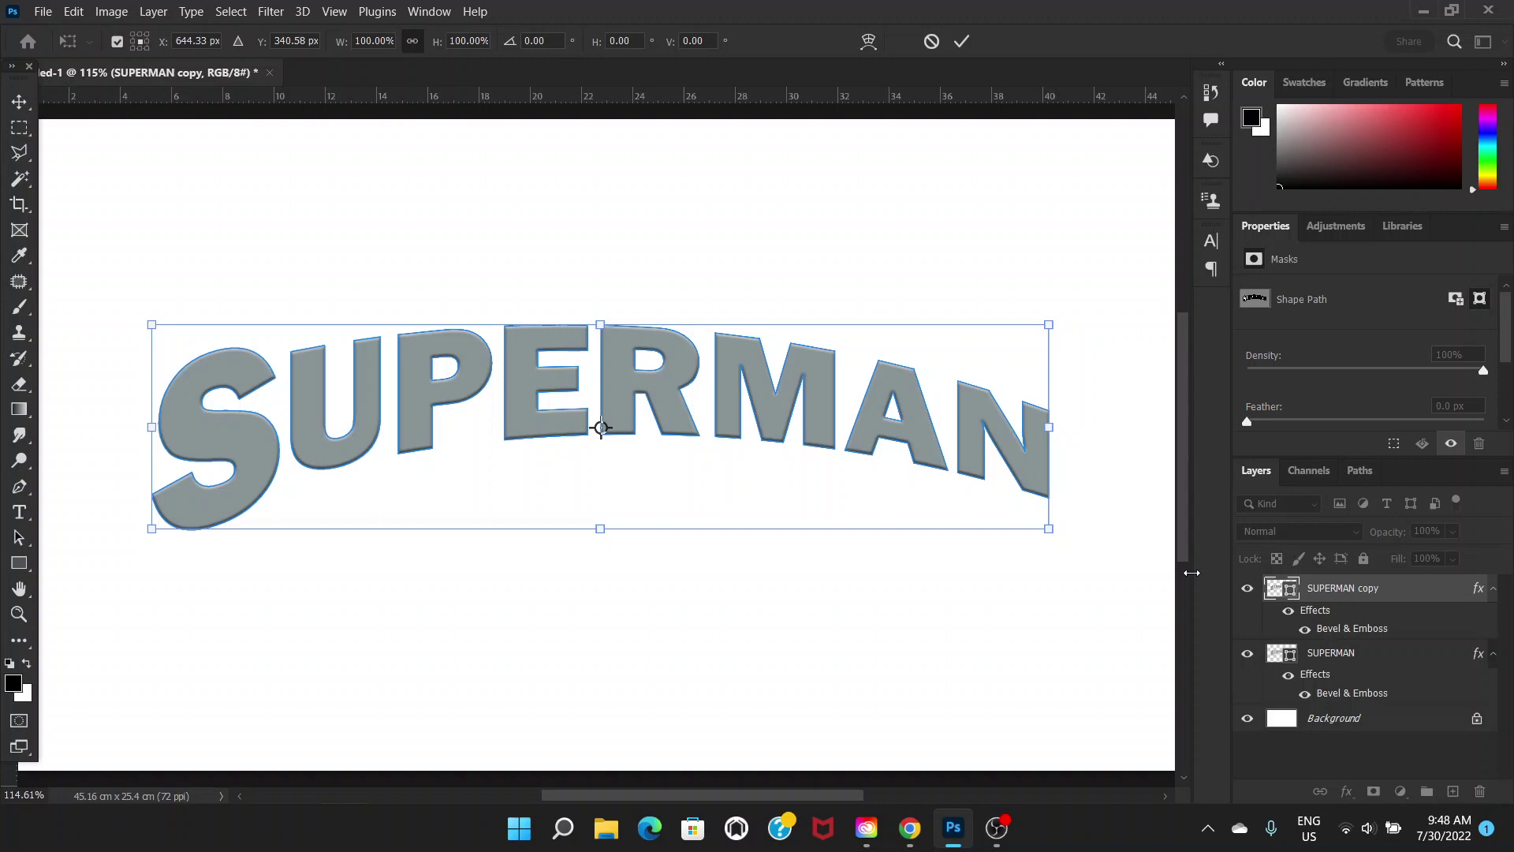
key("Left")
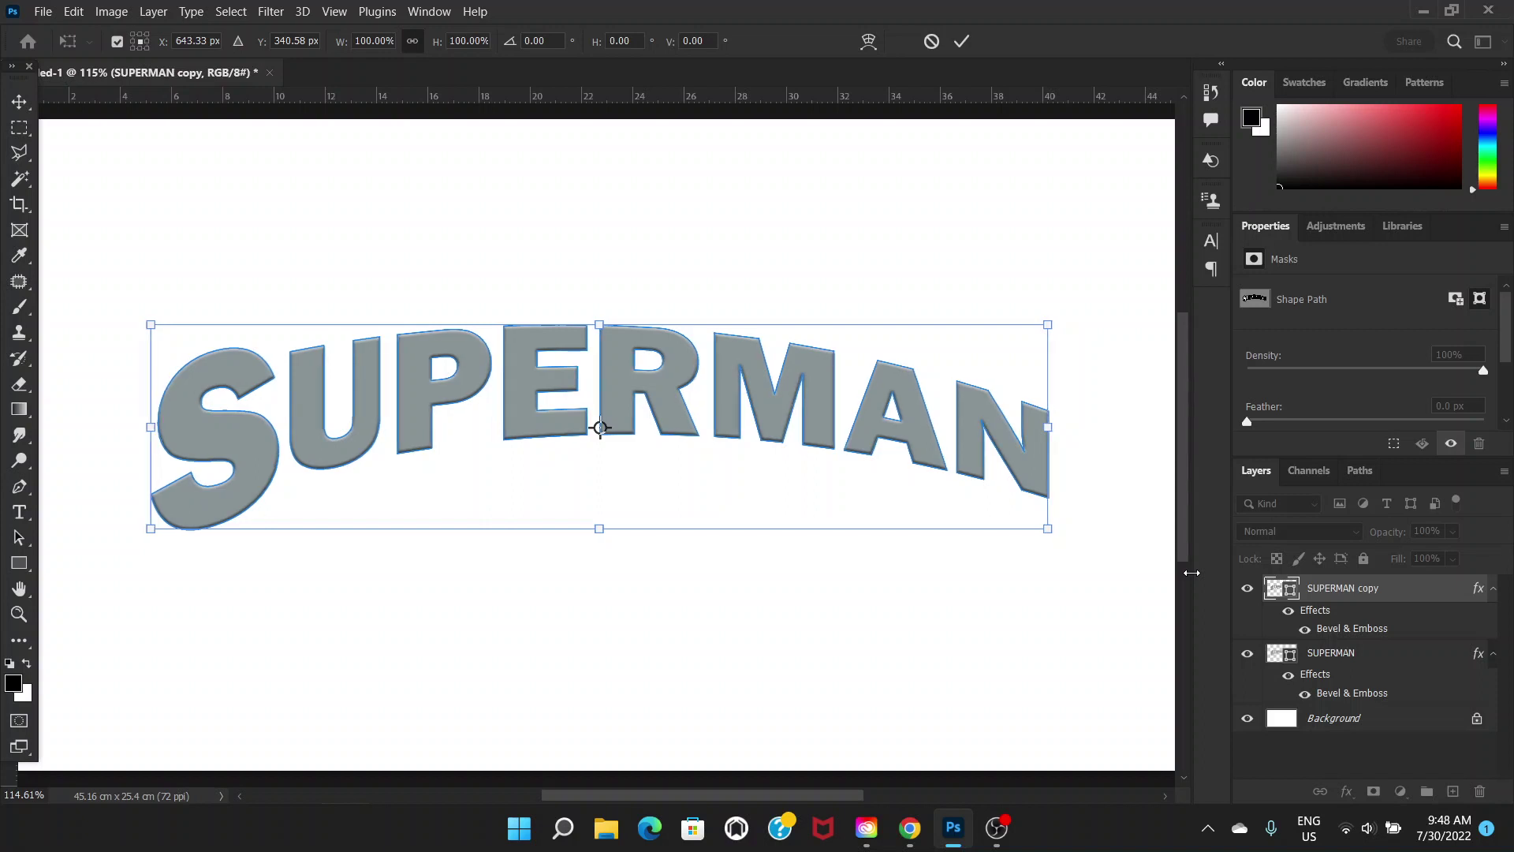
key("Up")
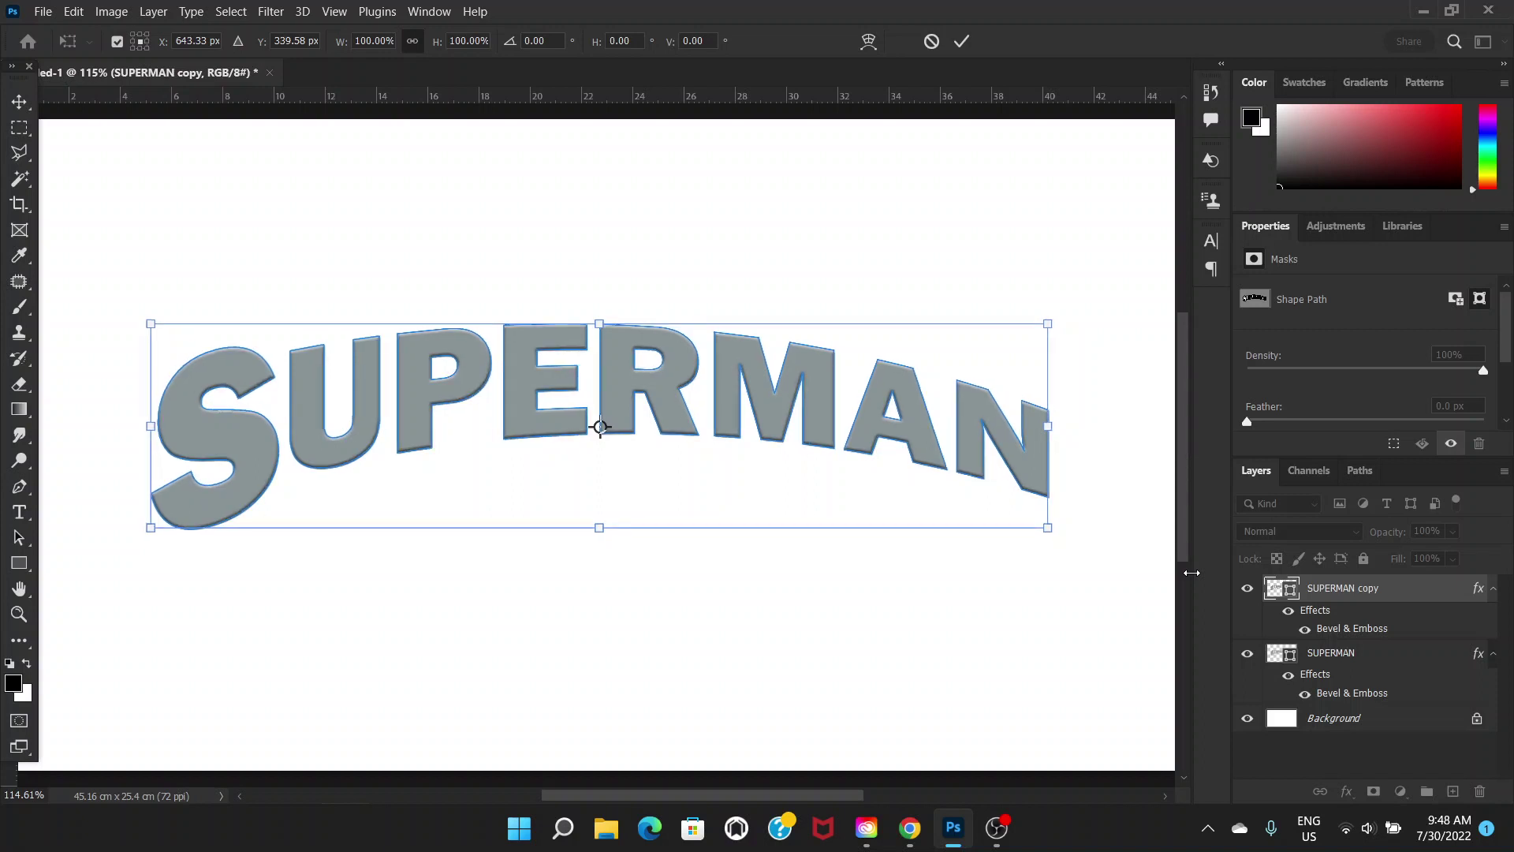
key("Return")
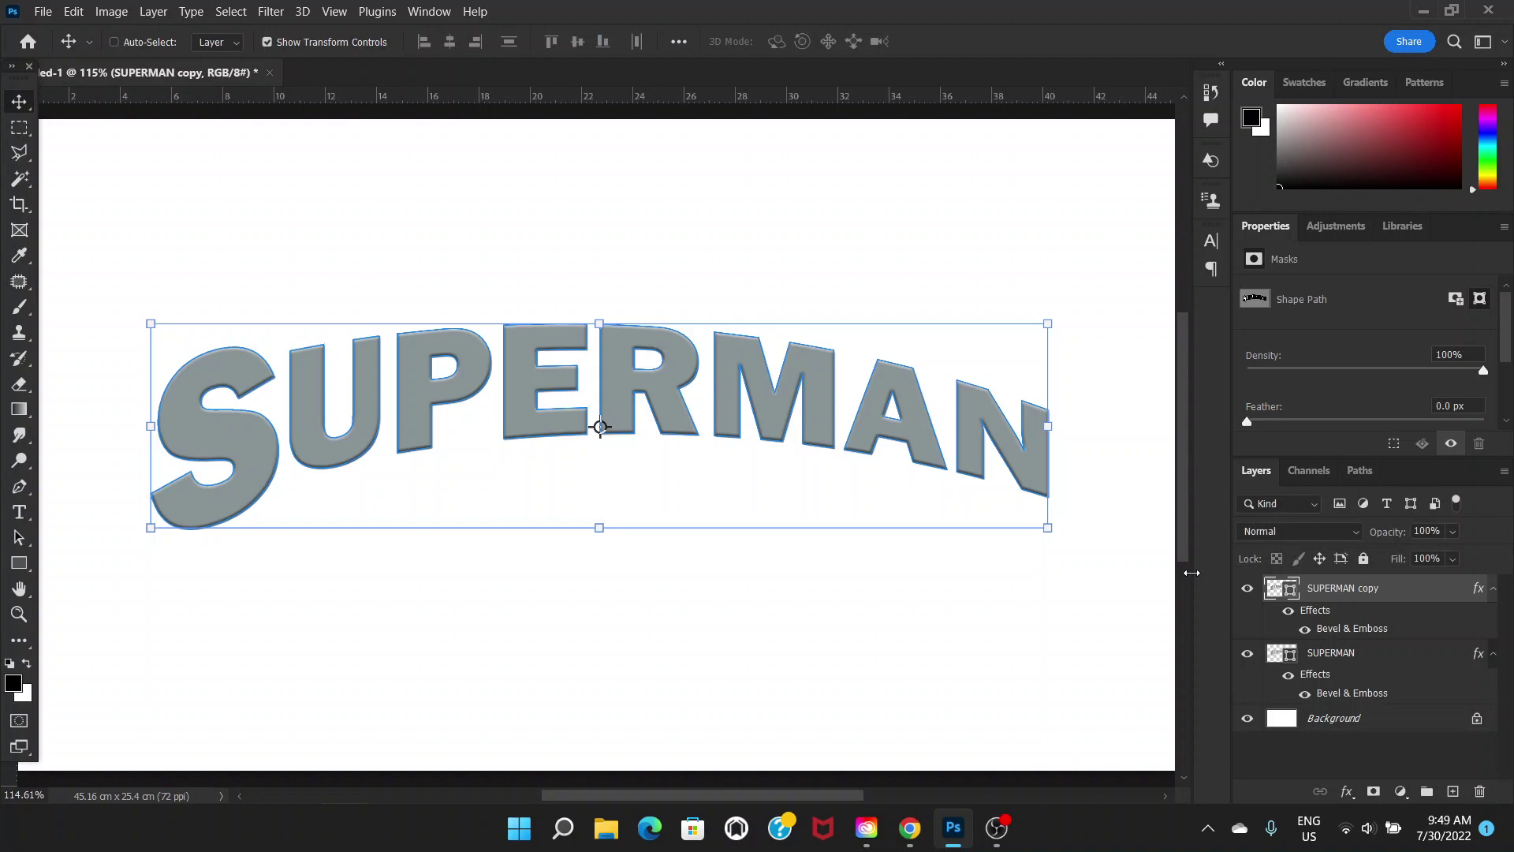
Convert the SUPERMAN copy to a smart object and build an extrusion by duplicating it in small left and up steps through copy 20.
right_click(1412, 592)
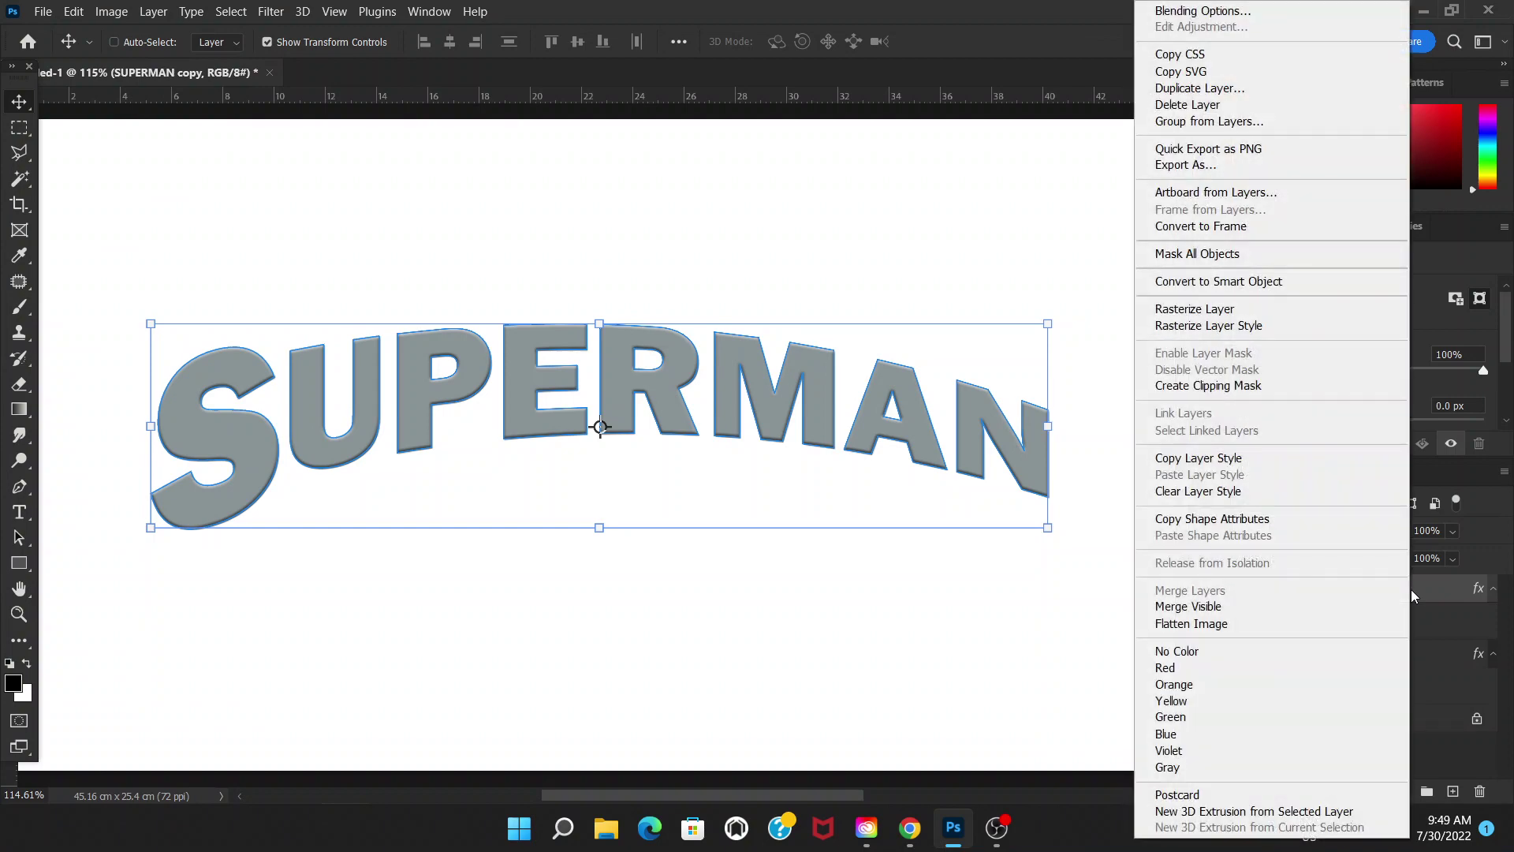
left_click(1218, 282)
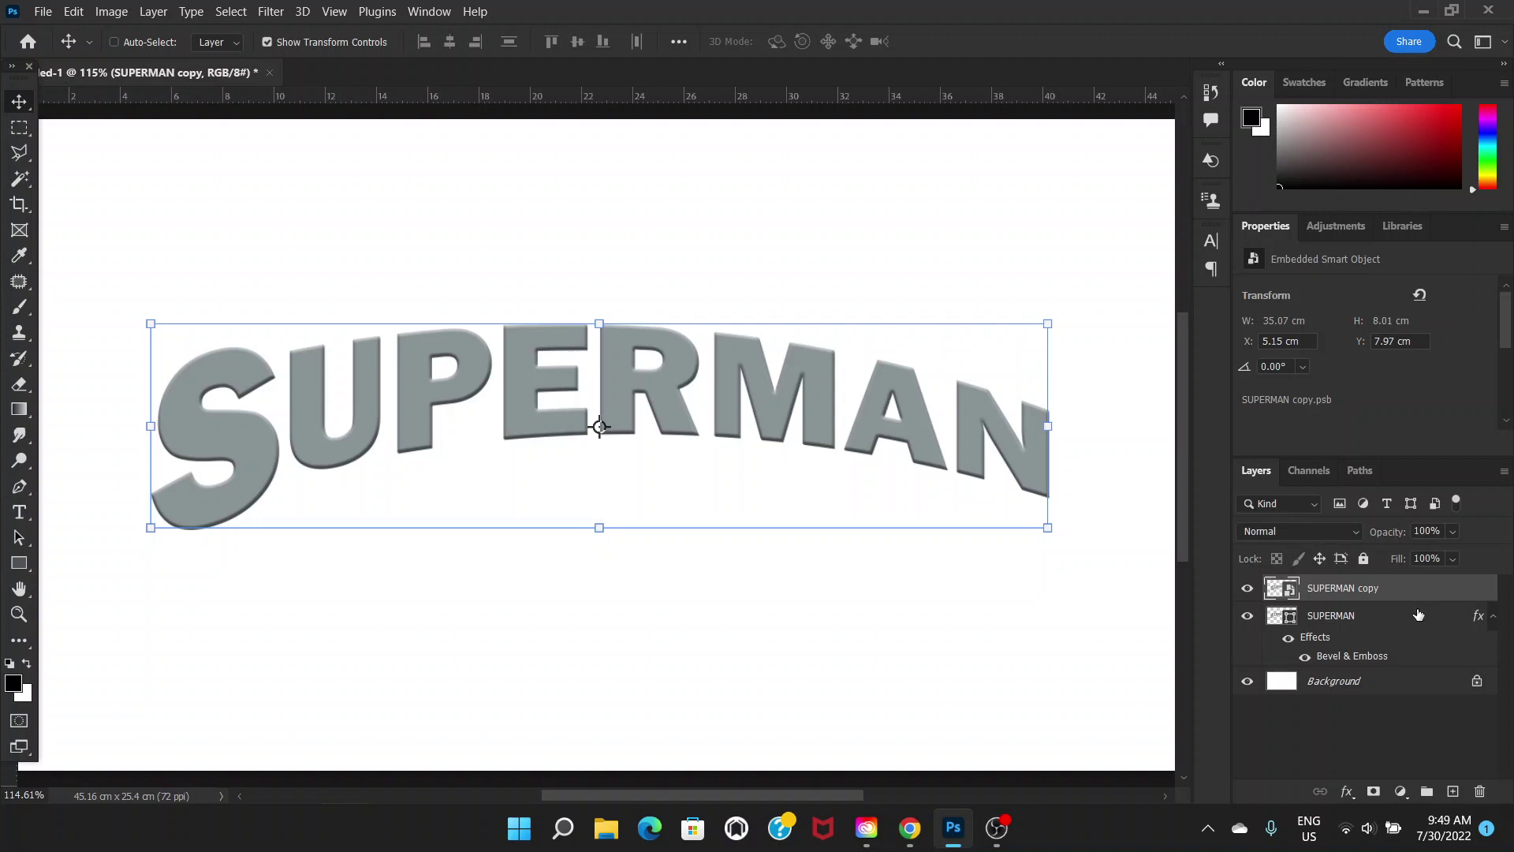
key("ctrl")
key("alt+Left")
key("alt+Up")
key("alt+Left")
key("alt+Up")
key("alt+Left")
key("alt+Up")
key("alt+Left")
key("alt+Up")
key("alt+Left")
key("alt+Up")
key("alt+Left")
key("alt+Up")
key("alt+Left")
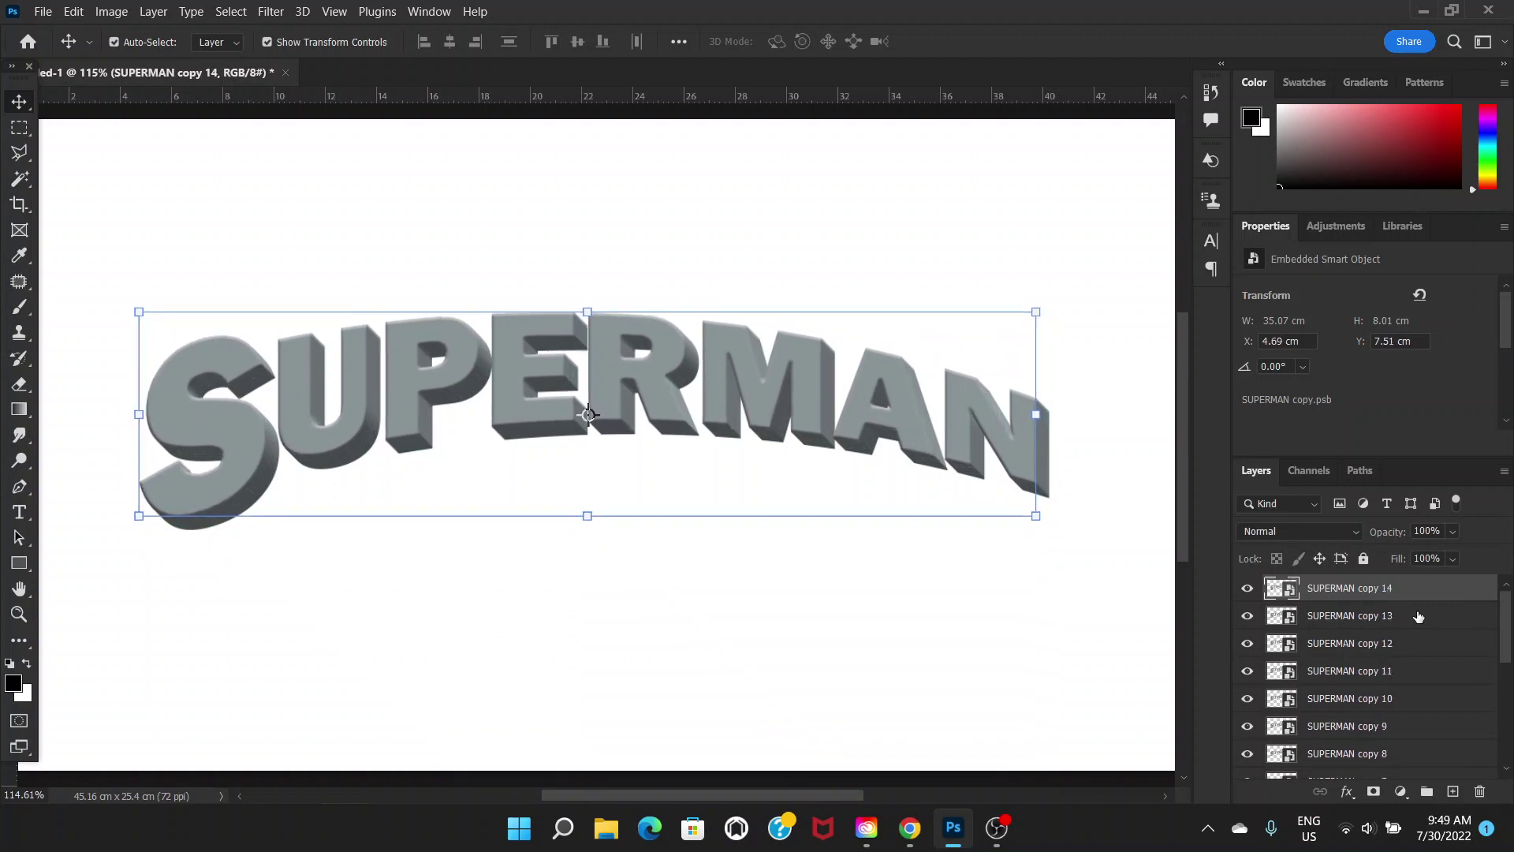
key("alt+Up")
key("alt+Left")
key("alt+Up")
key("ctrl")
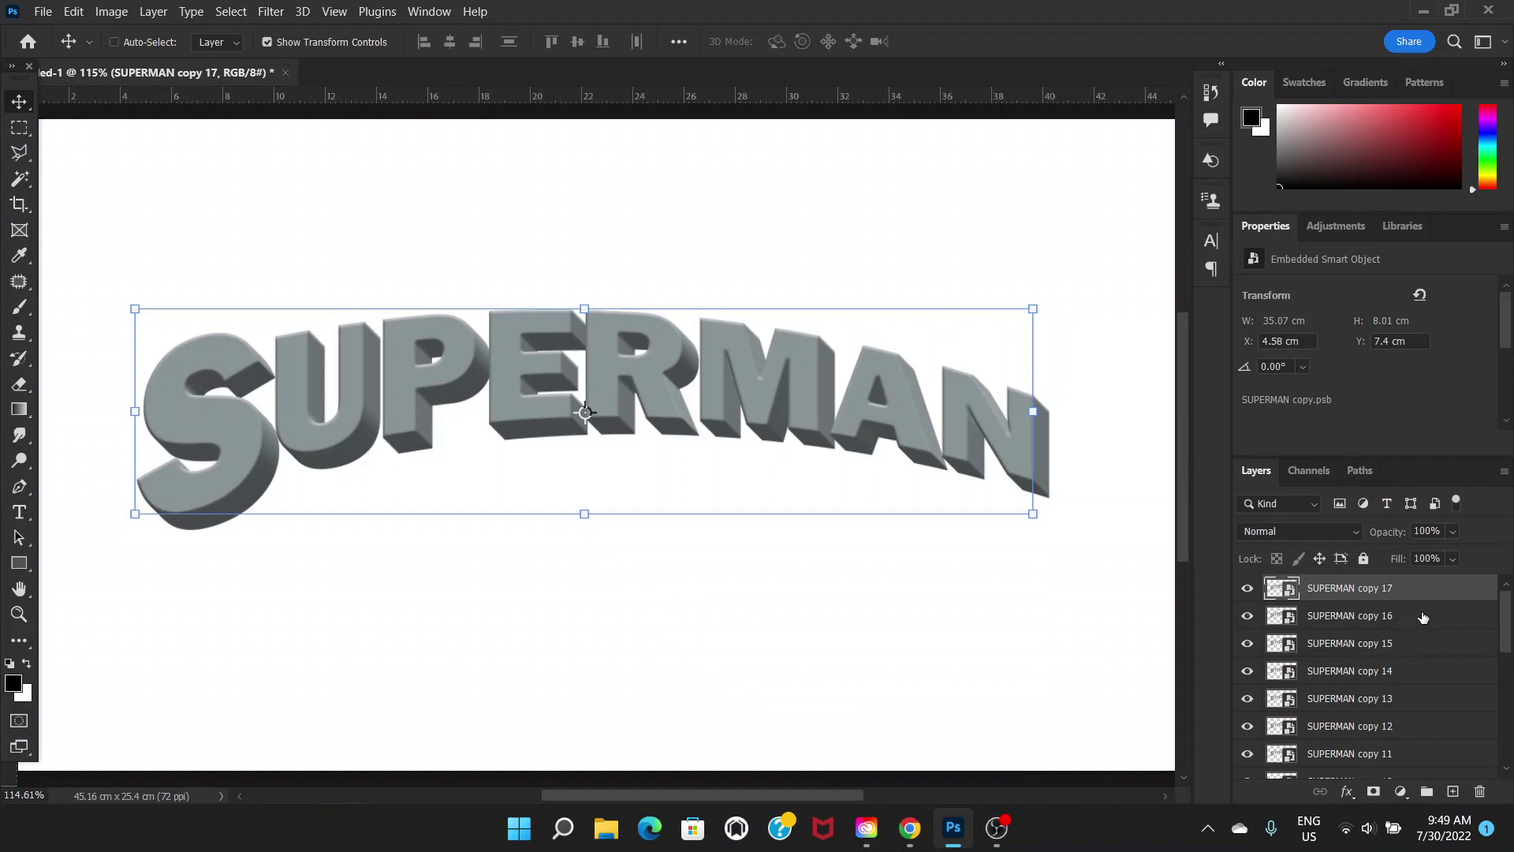
key("alt+Left")
key("alt+Up")
key("alt+Left")
key("ctrl")
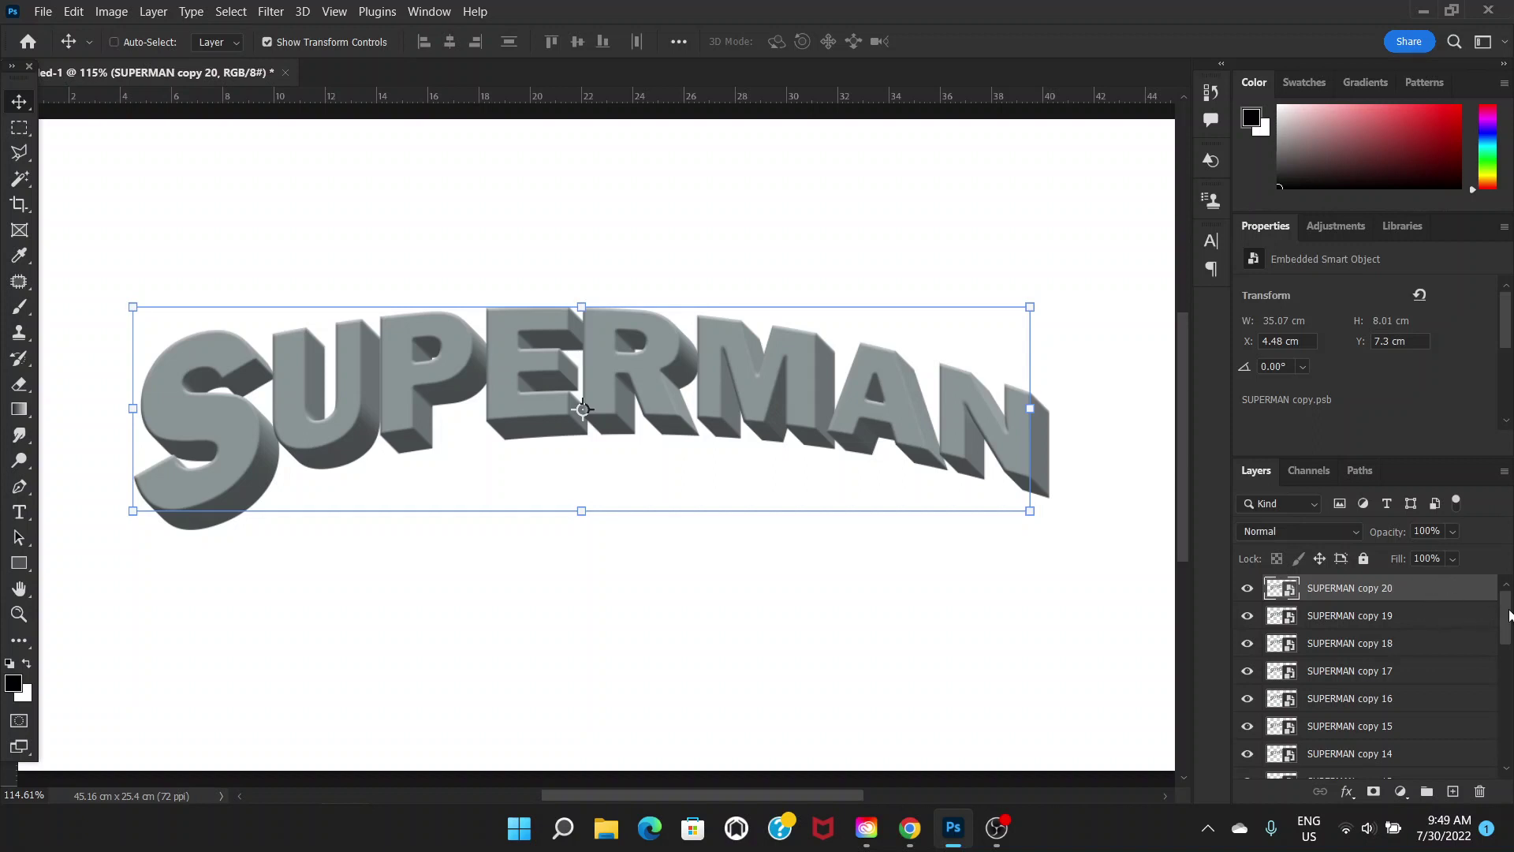
Select all the SUPERMAN layers from copy 20 to the original and reverse their stacking order.
left_click_drag(1510, 616, 1490, 735)
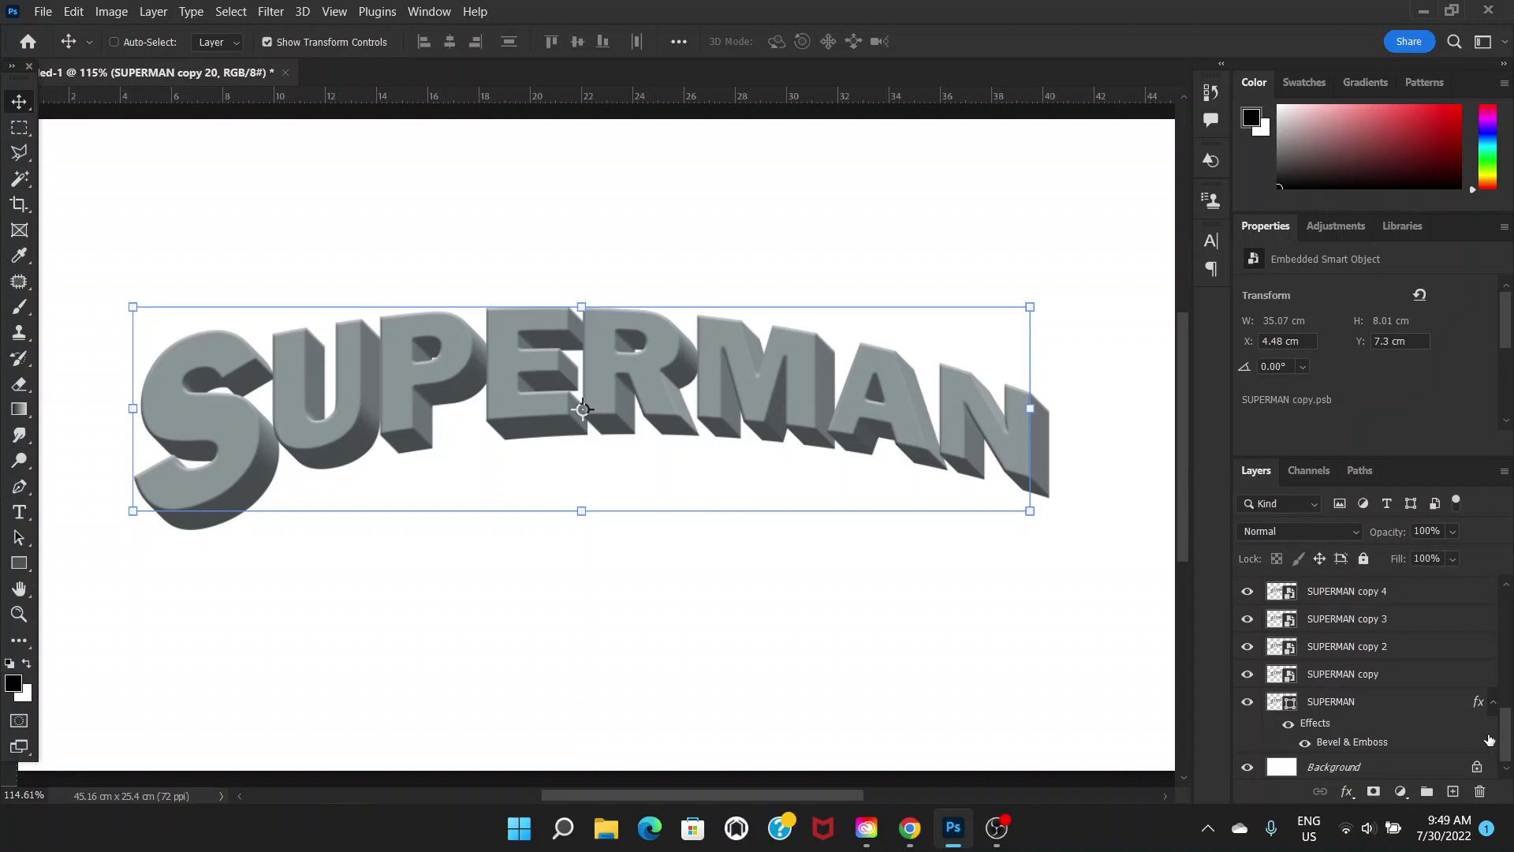
left_click(1371, 703, "shift")
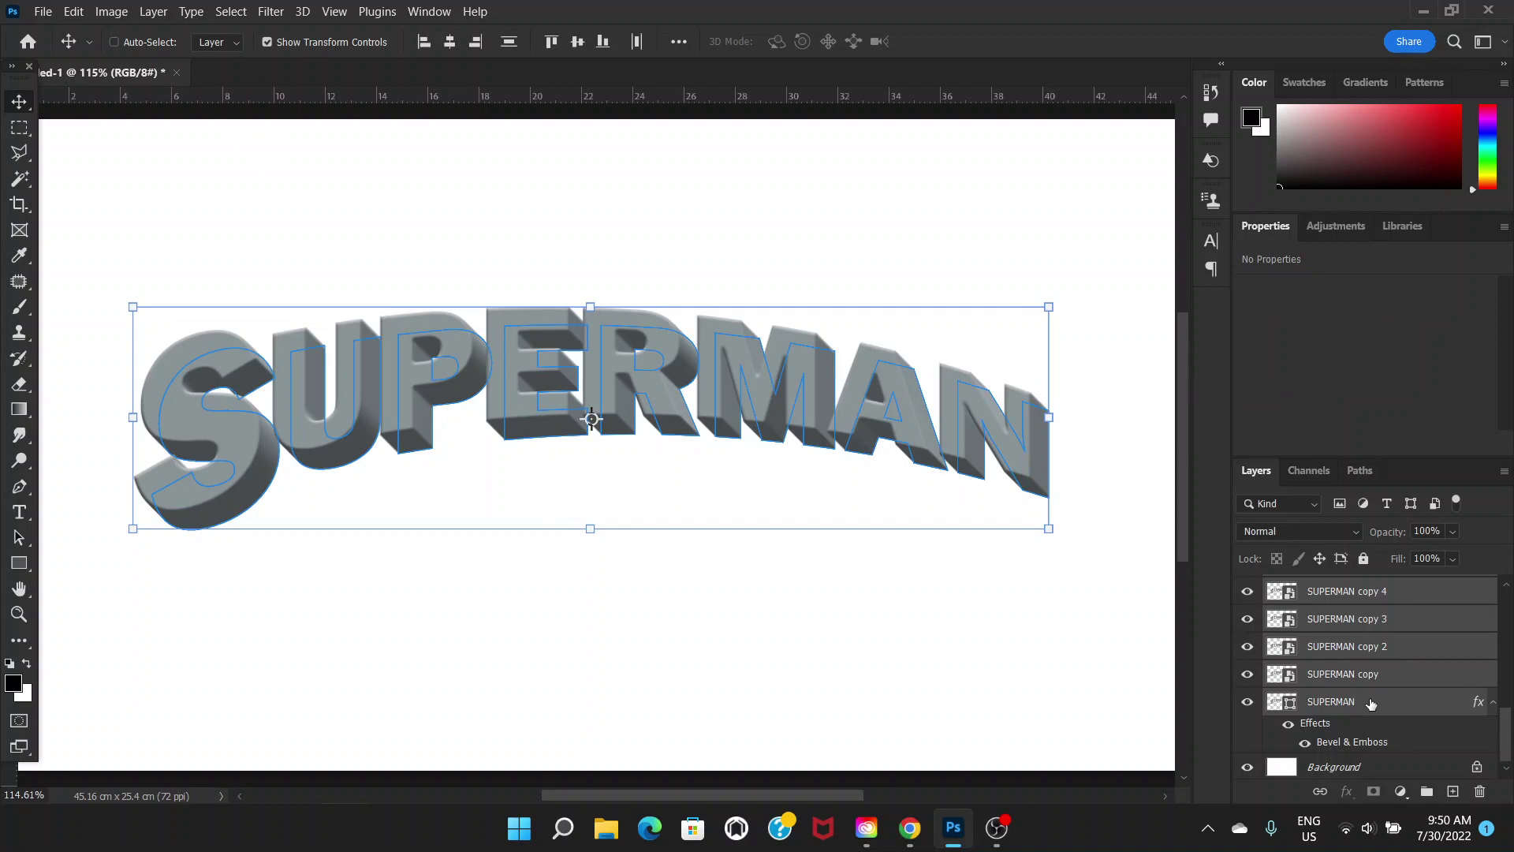
left_click(154, 11)
mouse_move(204, 580)
mouse_move(236, 538)
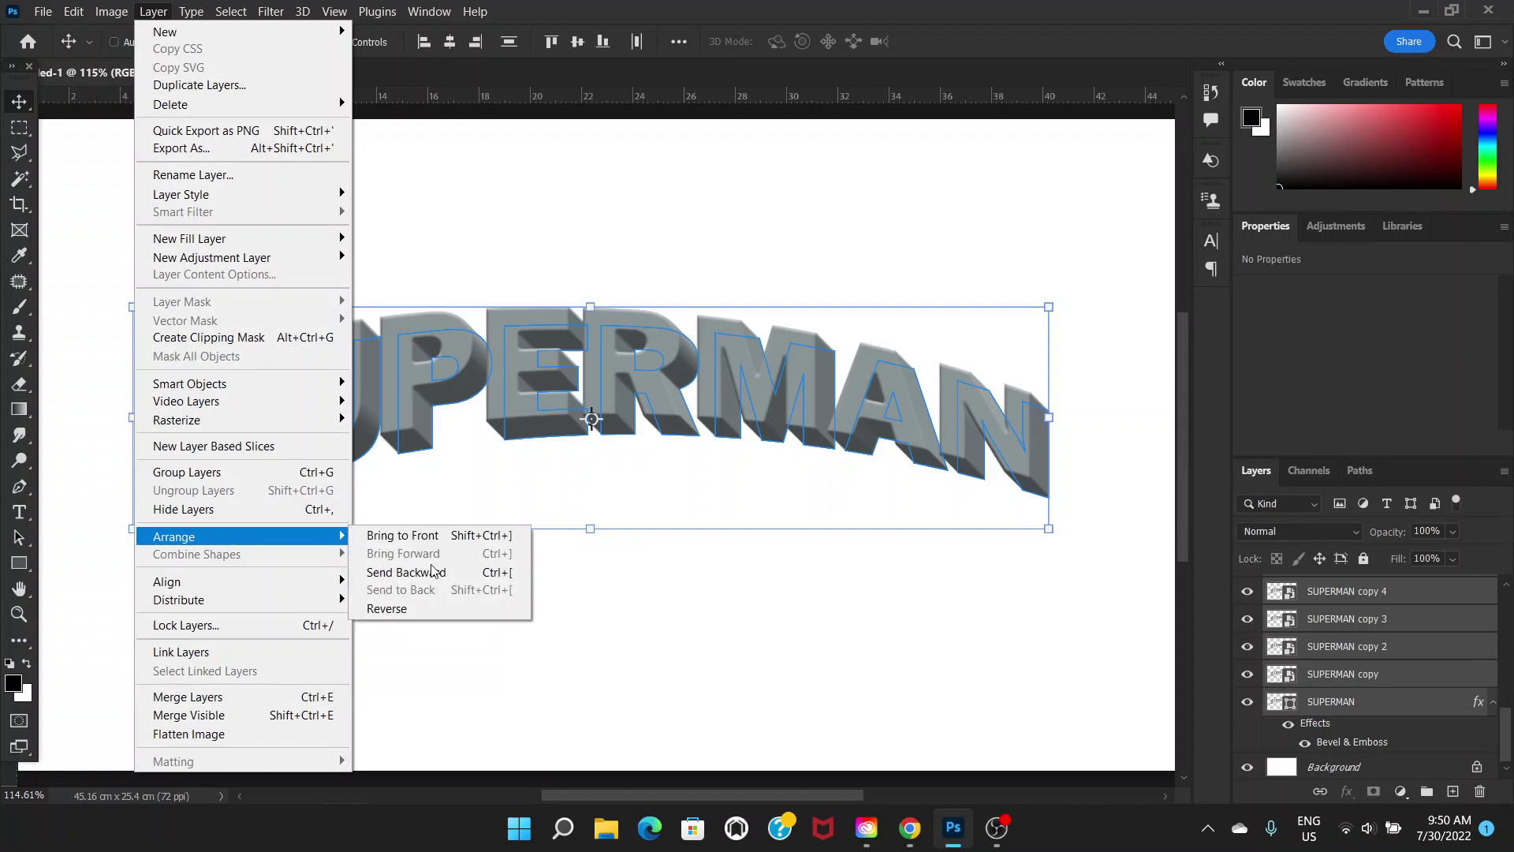
left_click(430, 619)
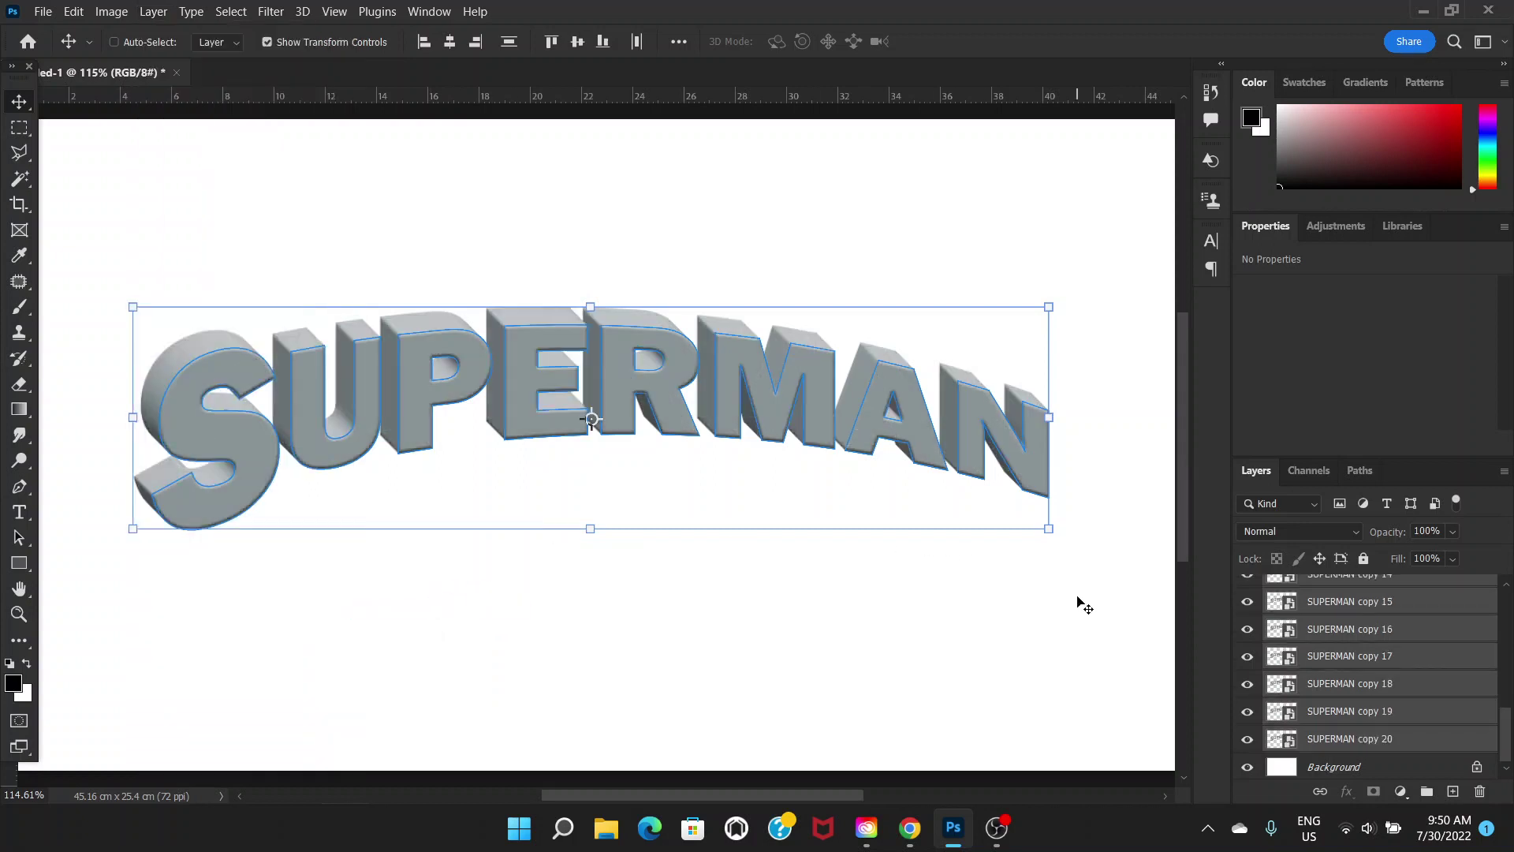
Exclude the original SUPERMAN shape layer from the selection and merge all the SUPERMAN copy layers into one.
scroll(1511, 719, "up", 10)
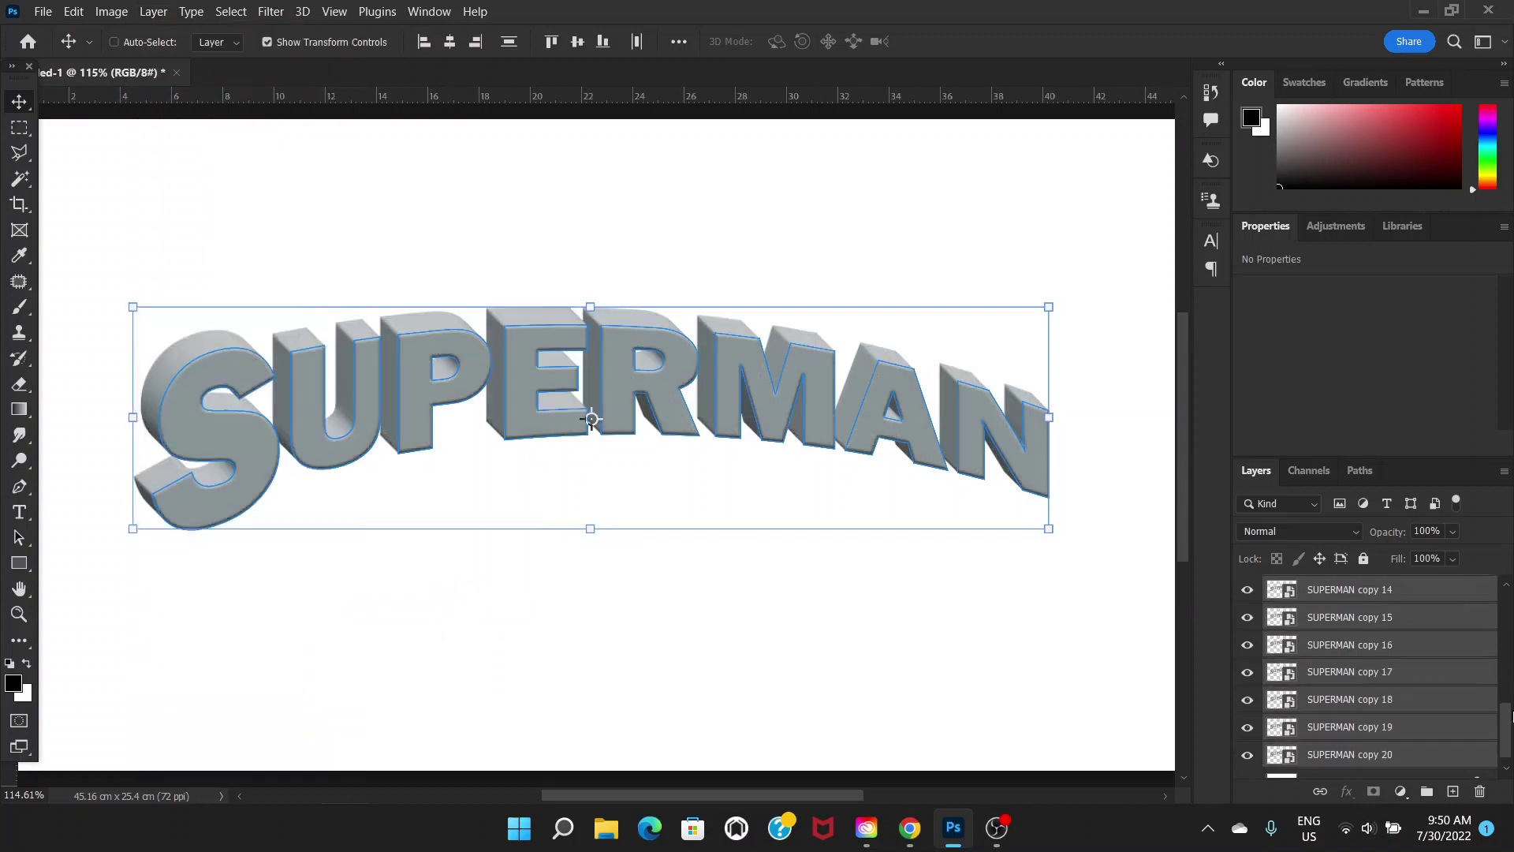
scroll(1410, 600, "up", 2)
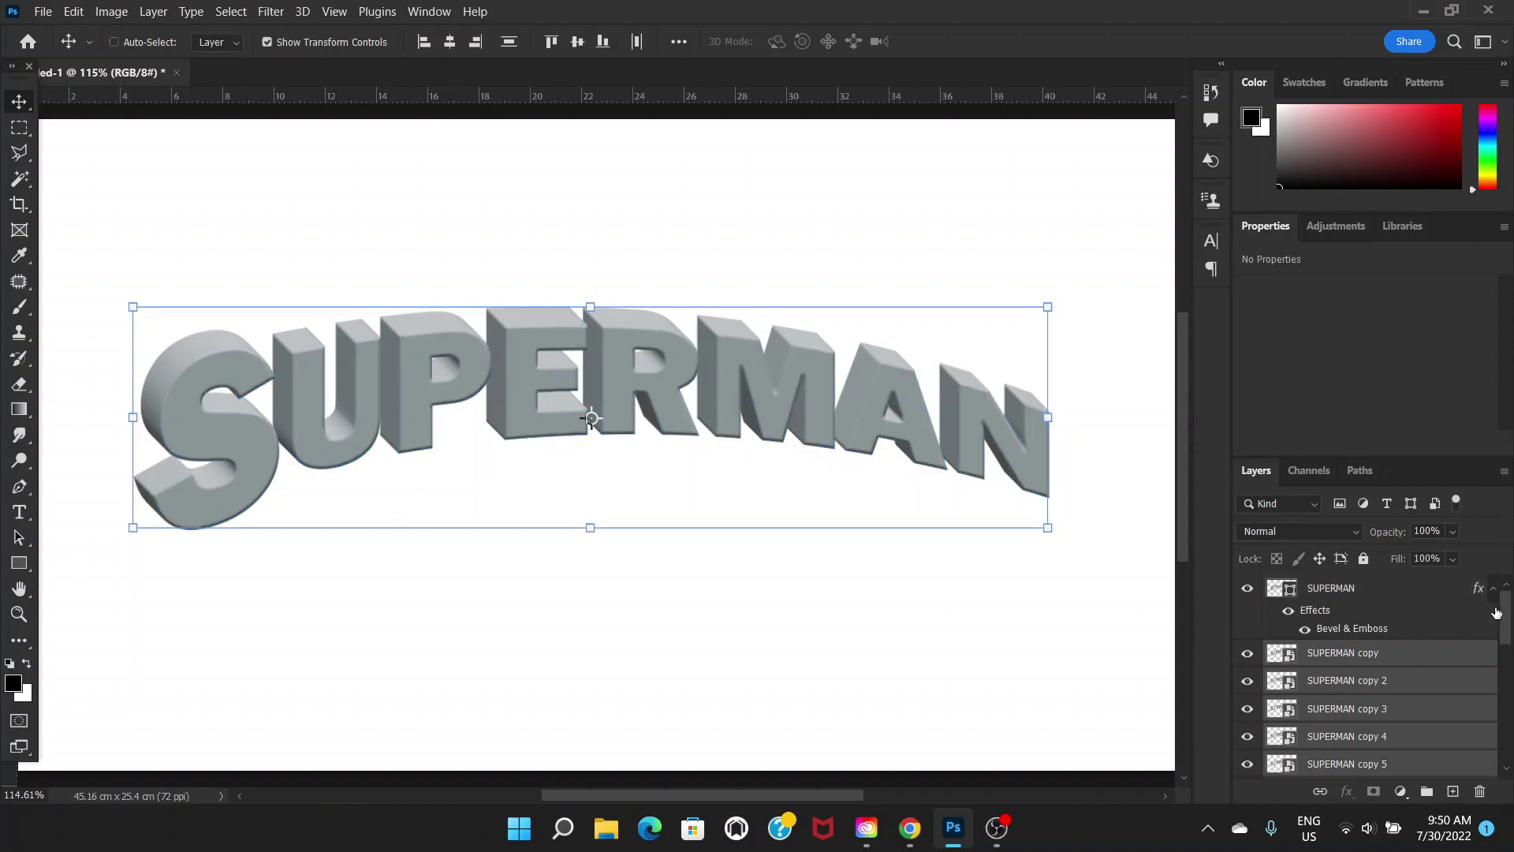
mouse_move(1509, 623)
left_mouse_down()
mouse_move(1509, 730)
mouse_move(1509, 609)
left_mouse_up()
scroll(1386, 637, "down", 3)
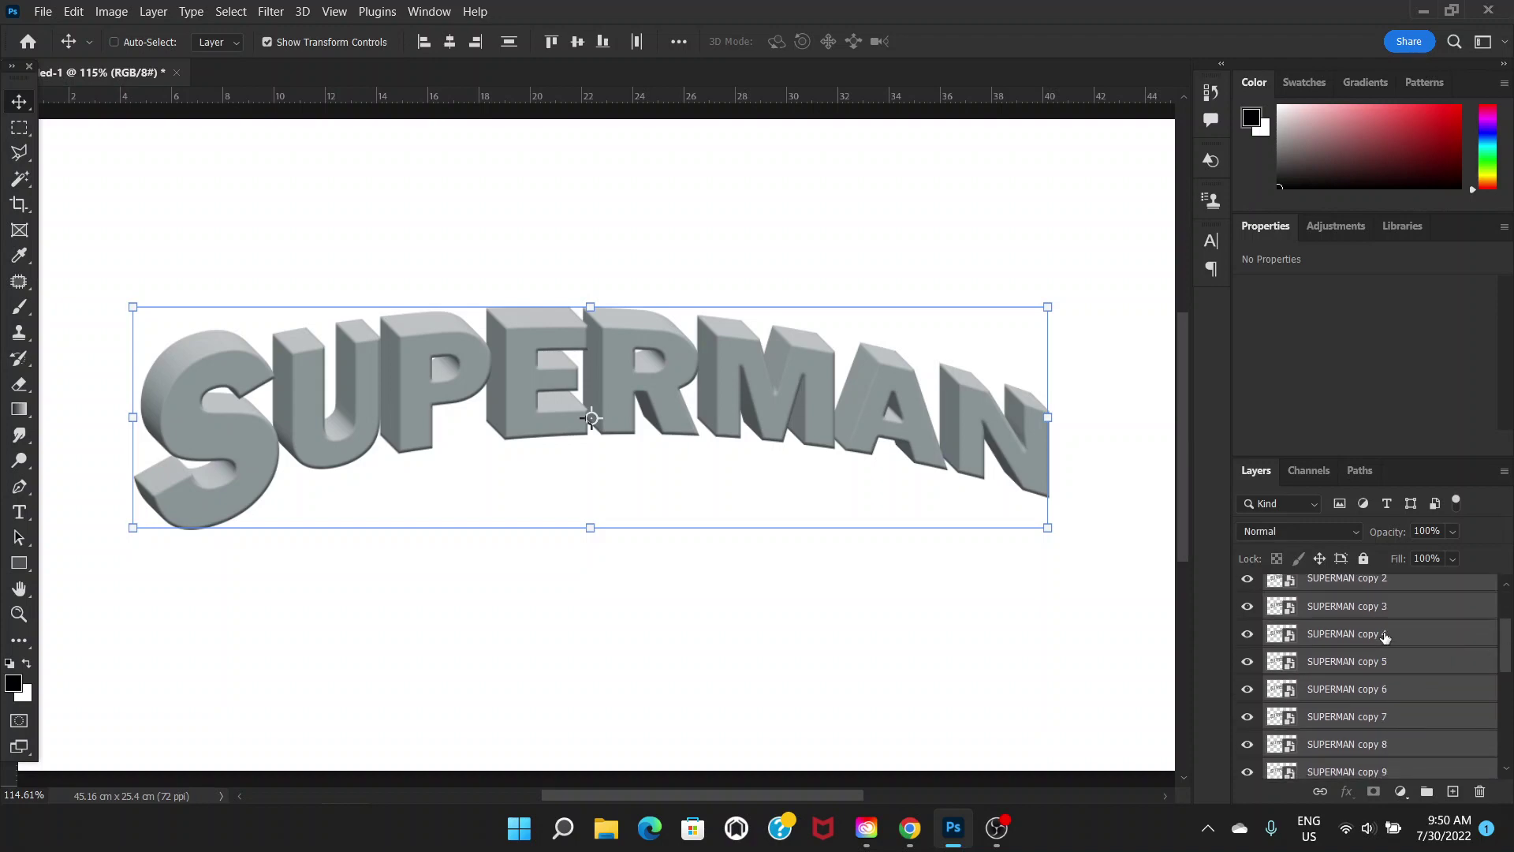
right_click(1386, 637)
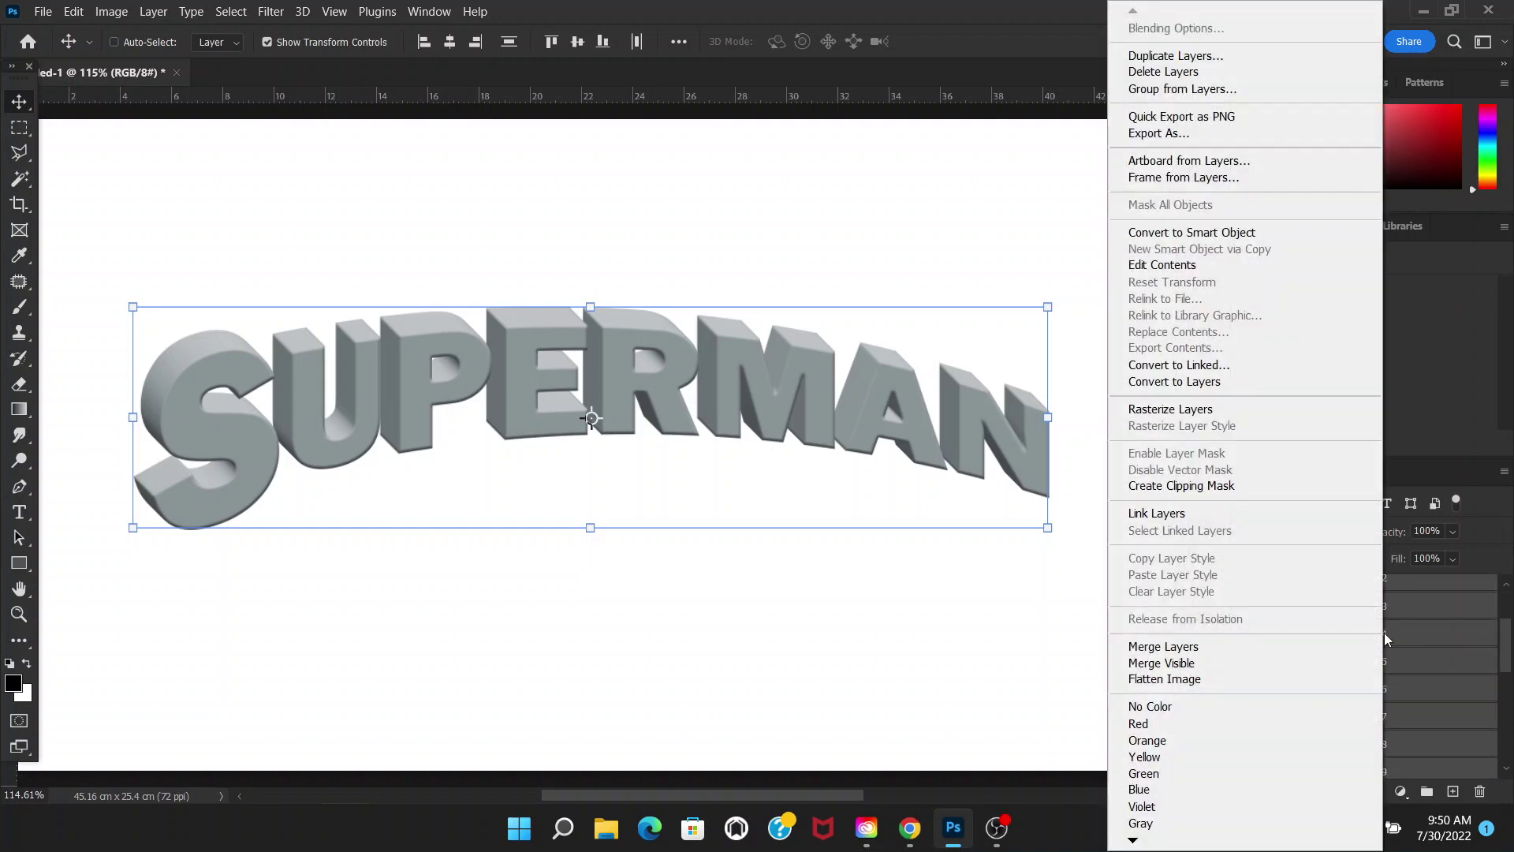
left_click(1204, 647)
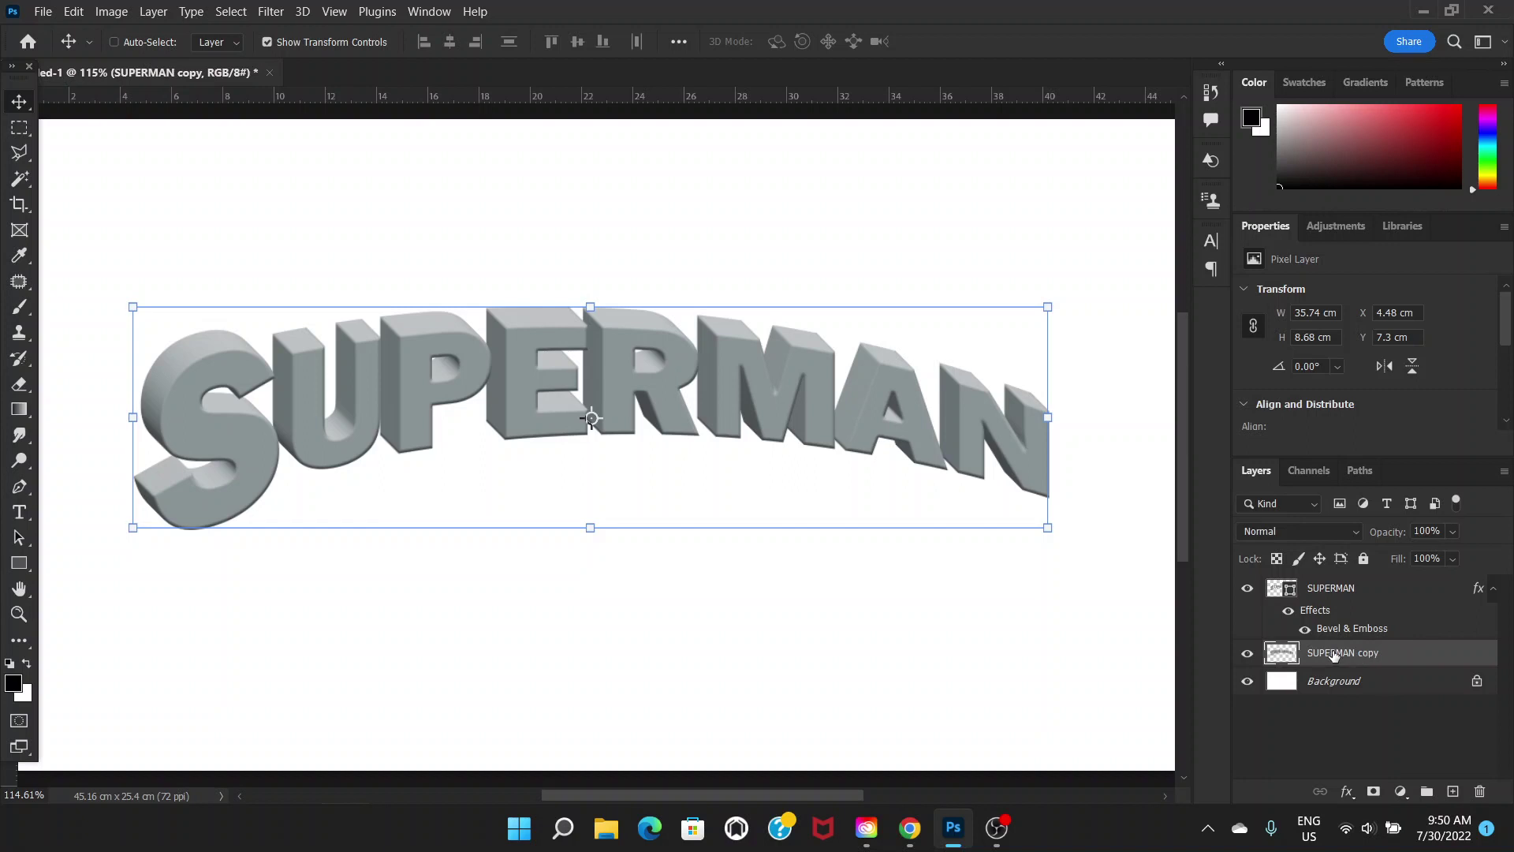
Add a Color Overlay effect in bright red to the merged SUPERMAN copy layer.
double_click(1409, 660)
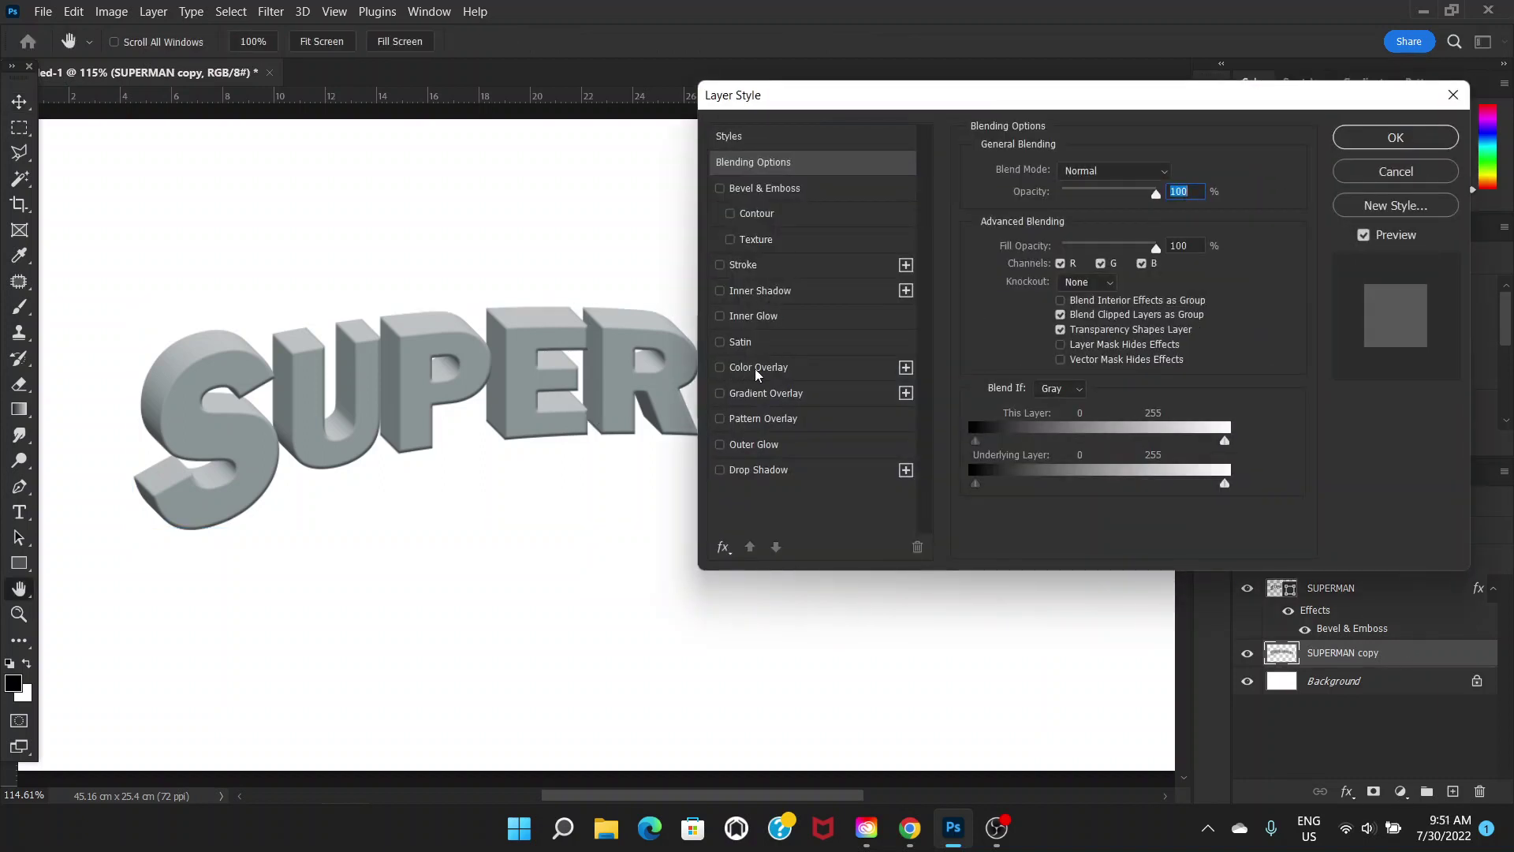
left_click(795, 370)
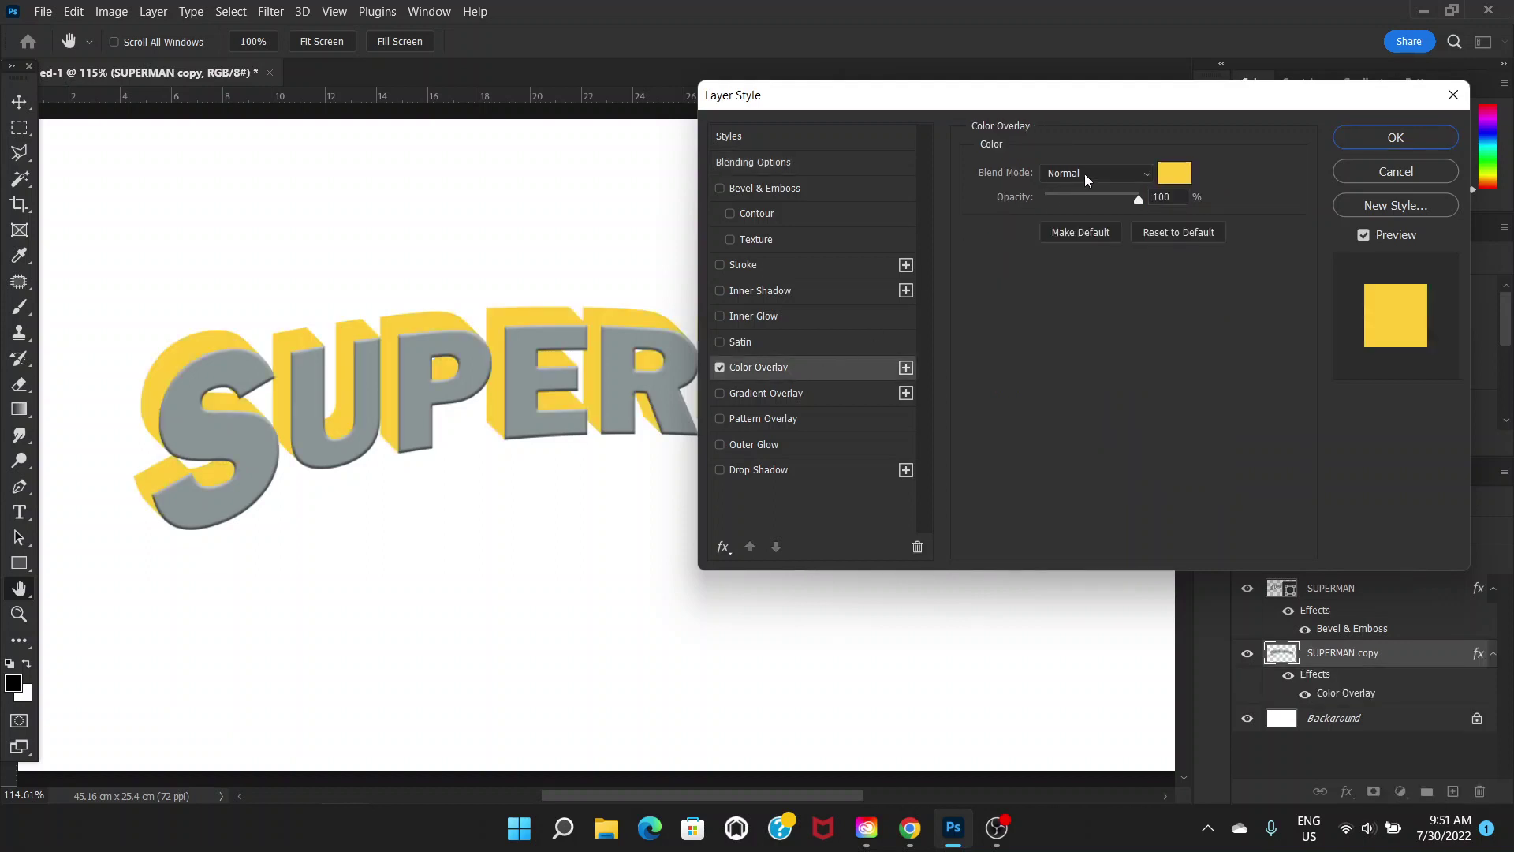
left_click(1178, 175)
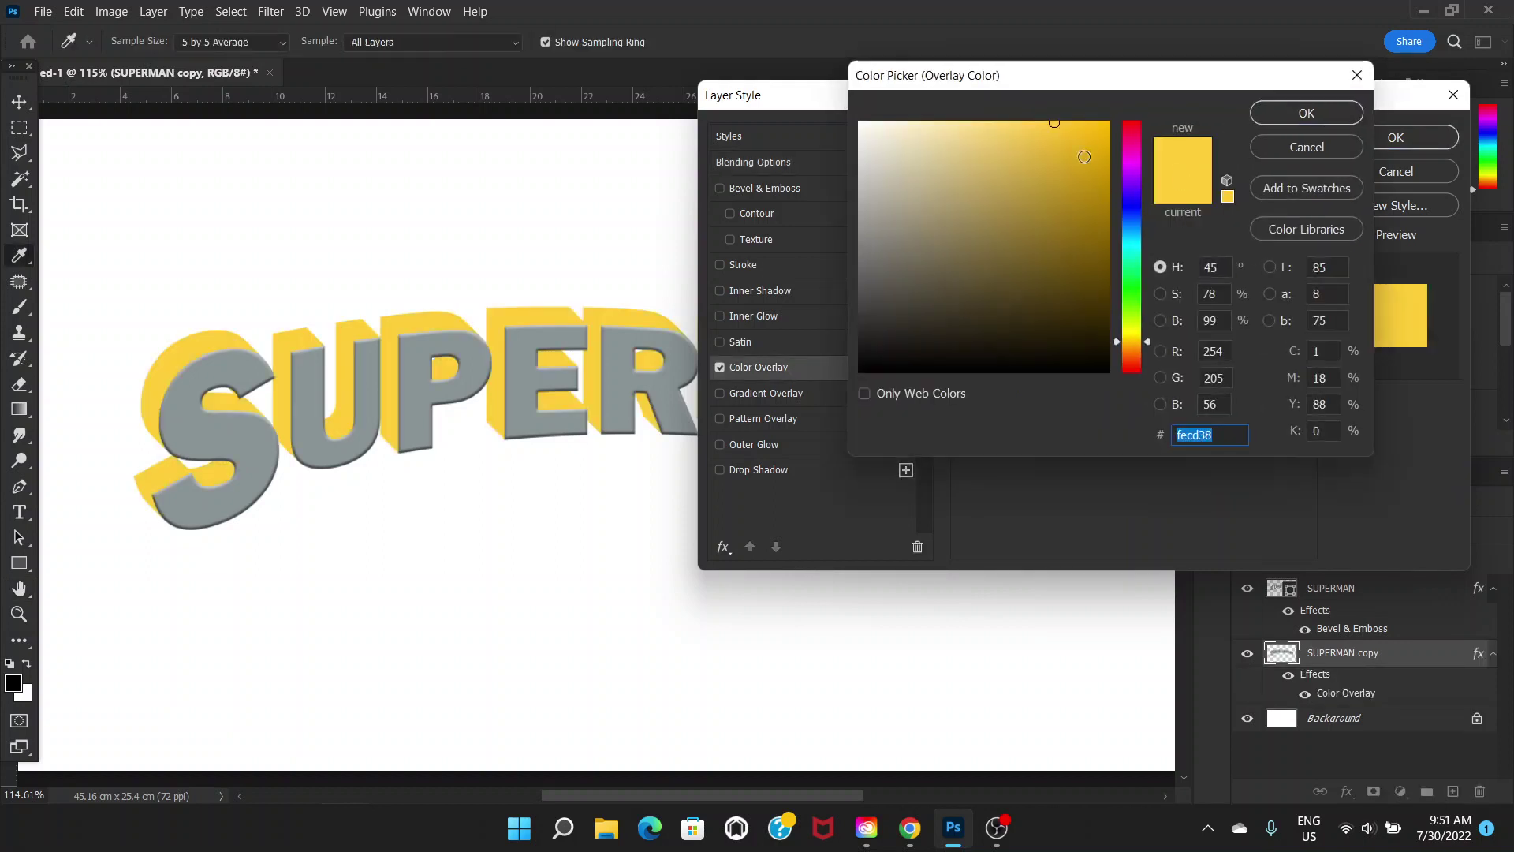
left_click(1127, 370)
left_click(1108, 138)
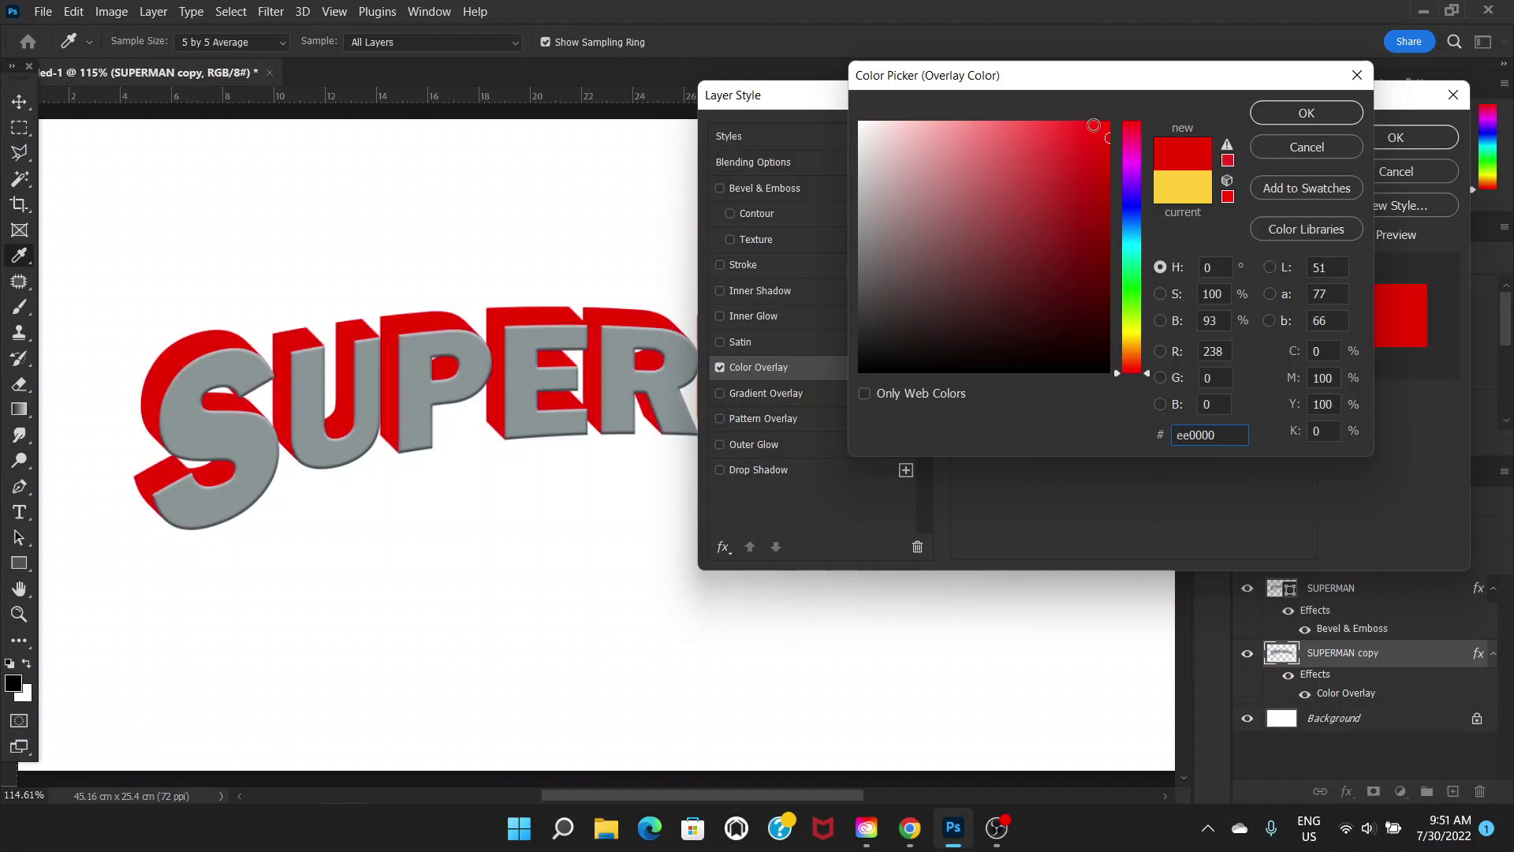
left_click(1097, 127)
left_click(1307, 113)
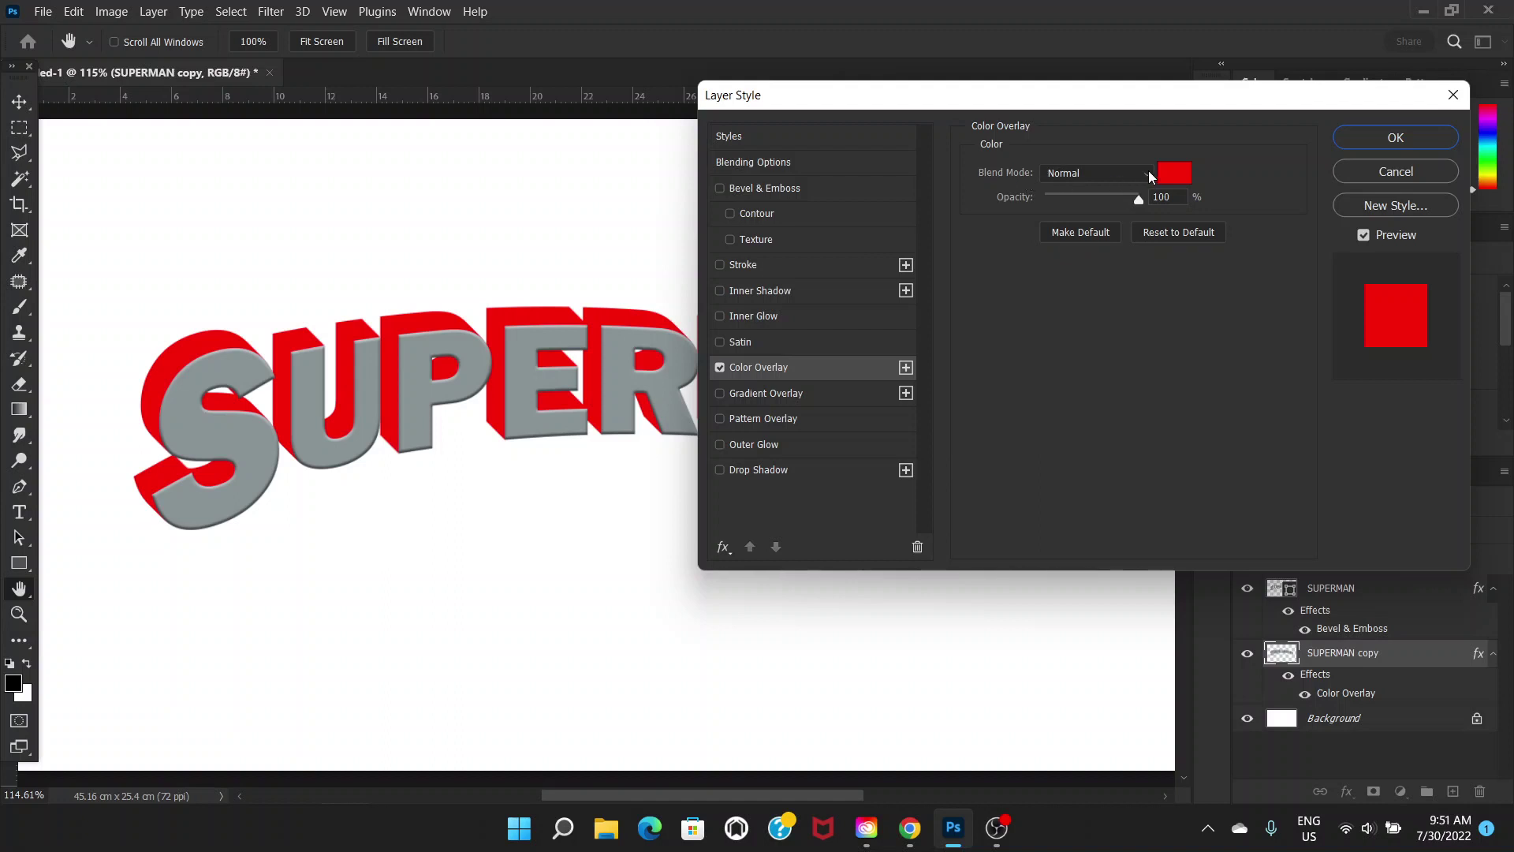
Set the Color Overlay's blend mode to Overlay and apply the layer style.
left_click(1148, 173)
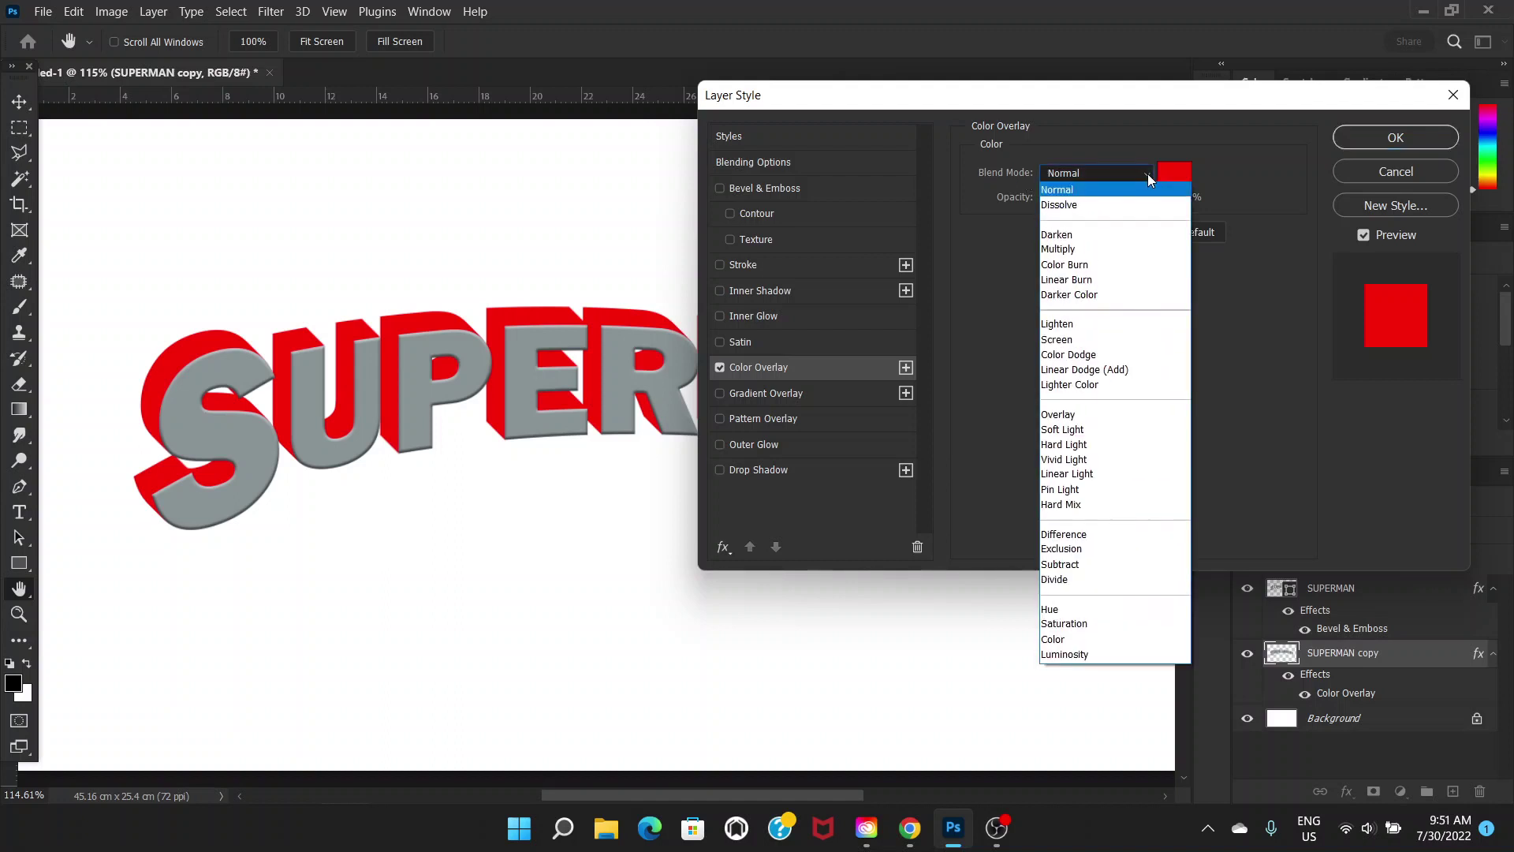
left_click(1084, 416)
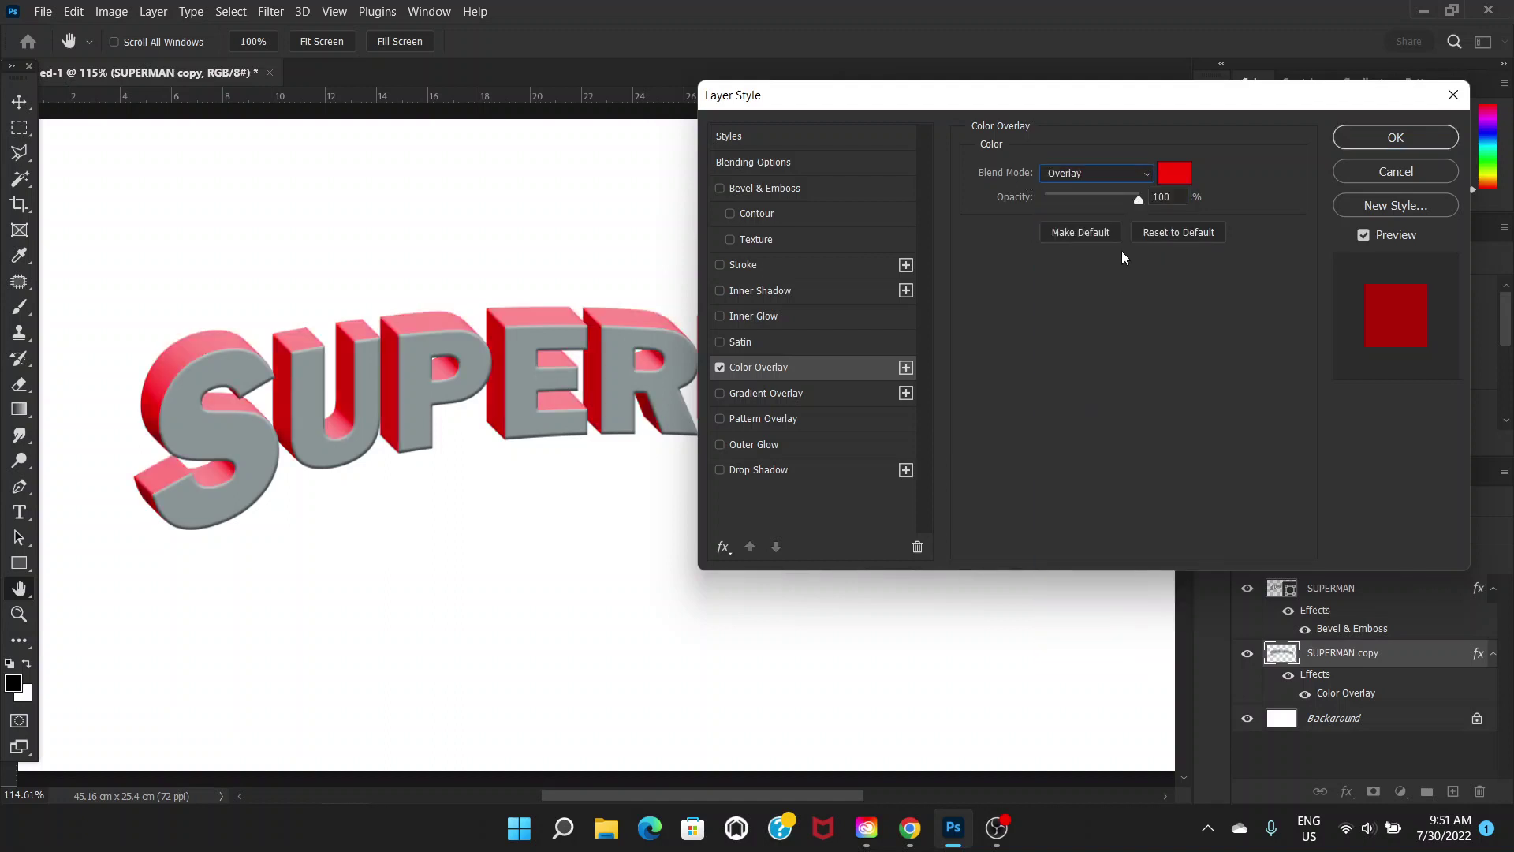
left_click(1396, 138)
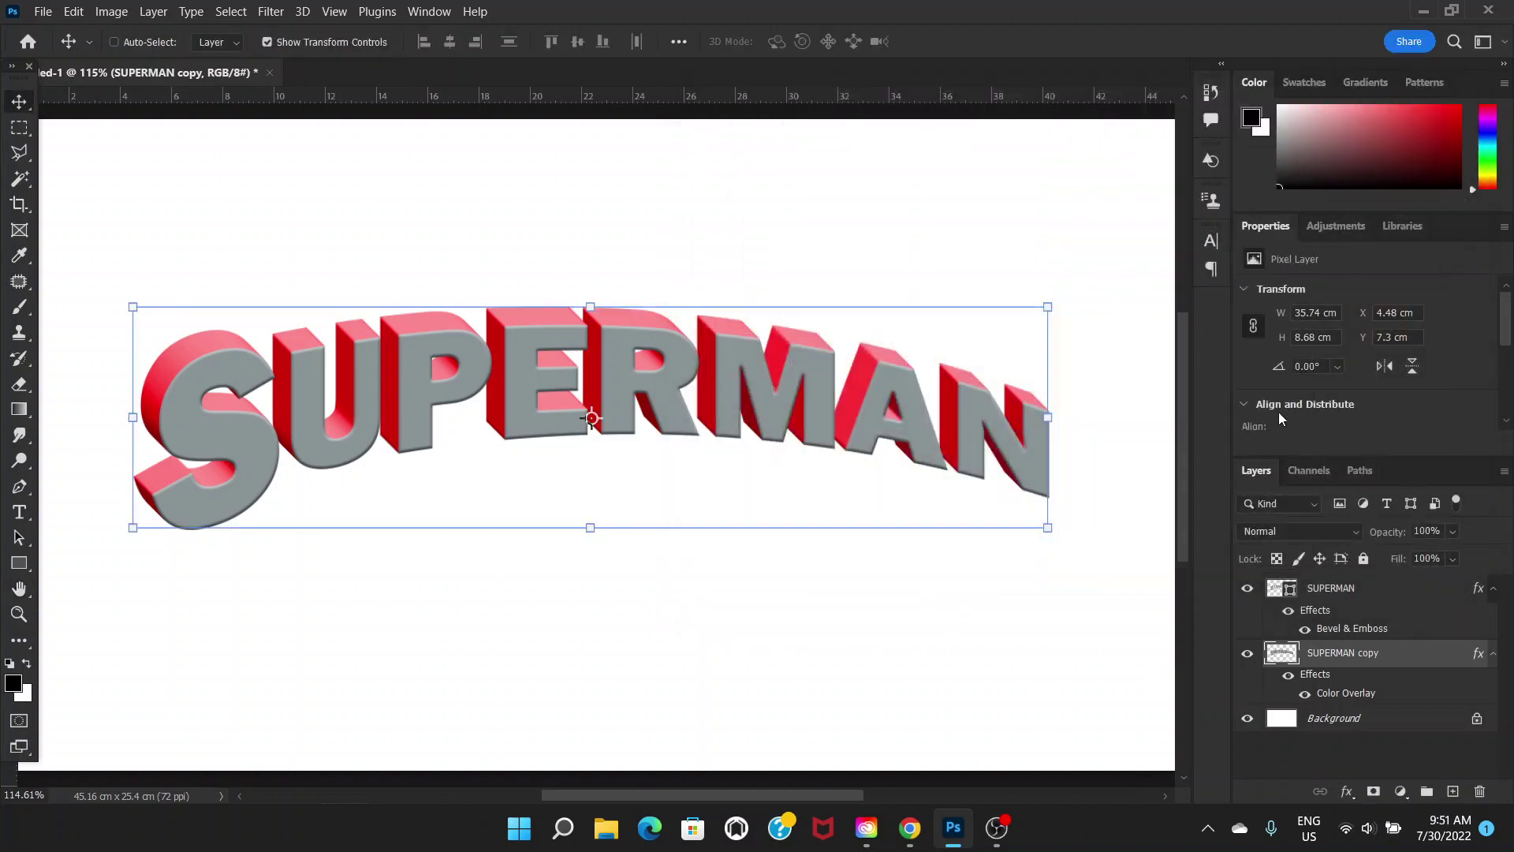
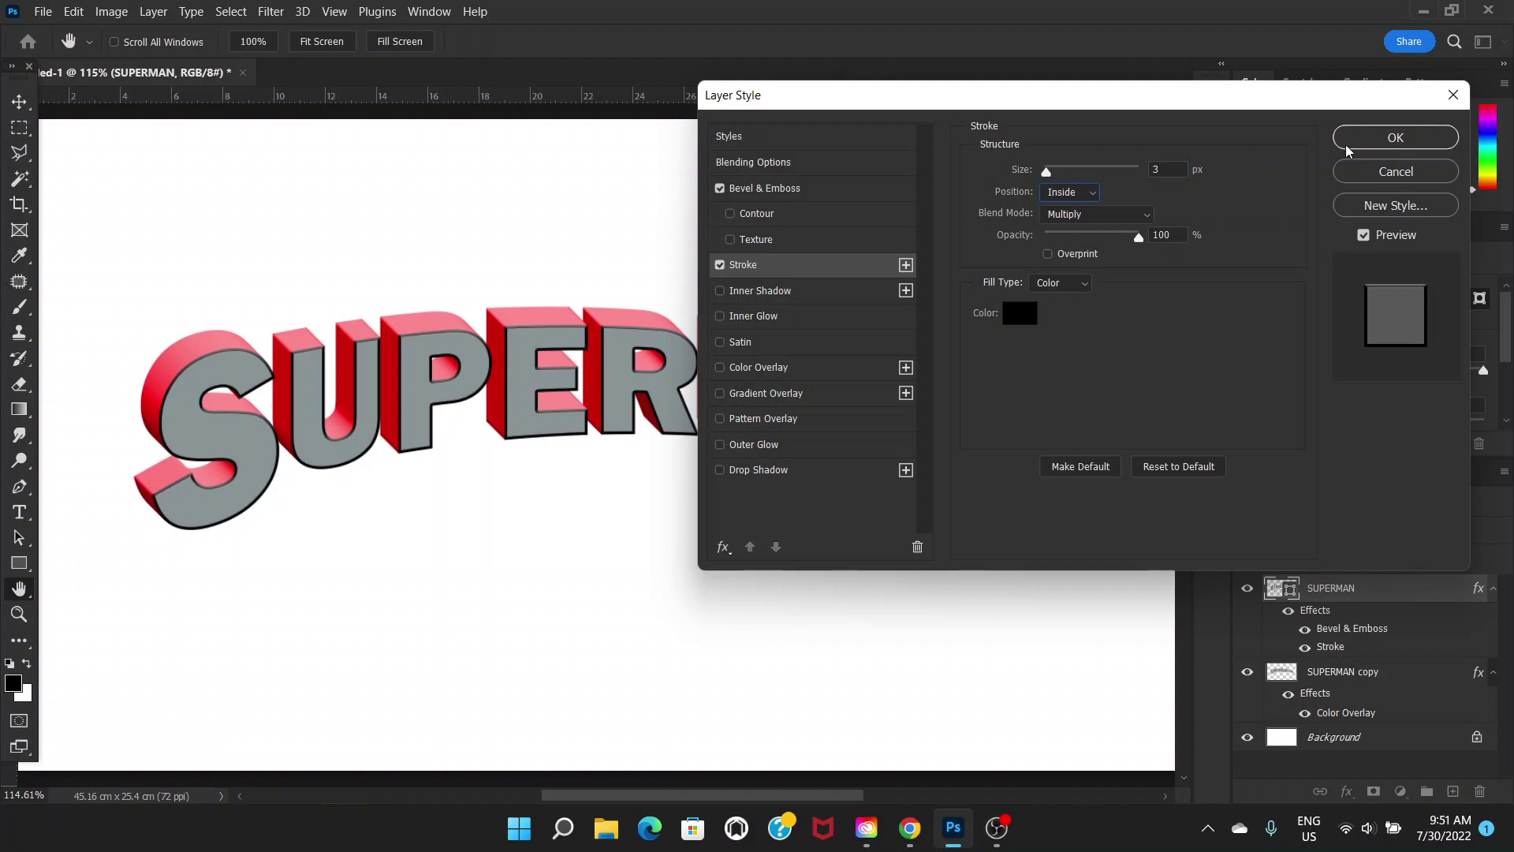
Apply a 3 px black inside stroke with Multiply blending to the SUPERMAN shape layer and turn off its Bevel & Emboss effect.
left_click(1394, 142)
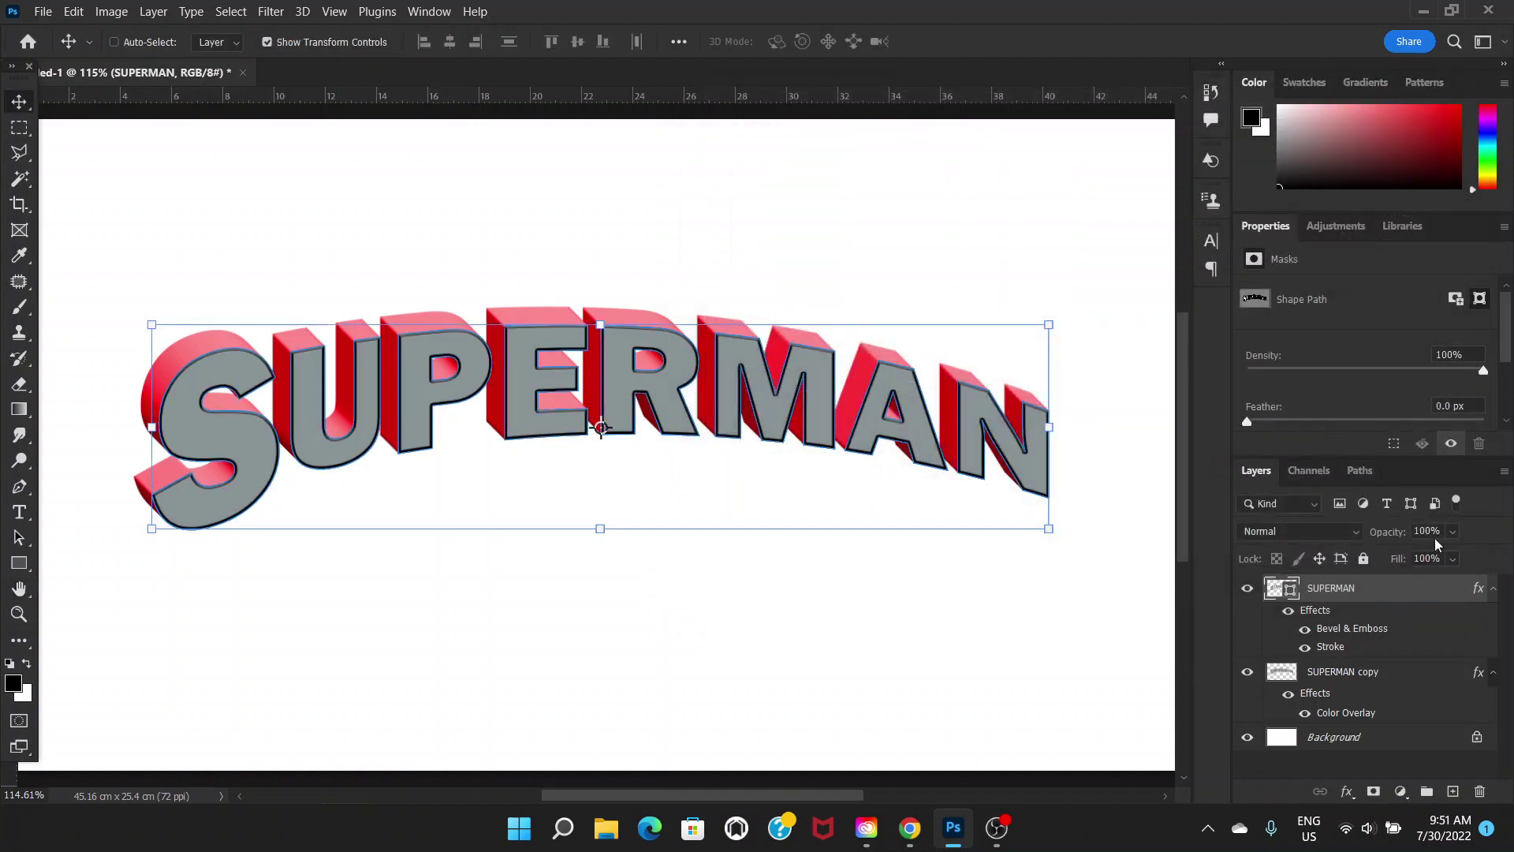
double_click(1417, 592)
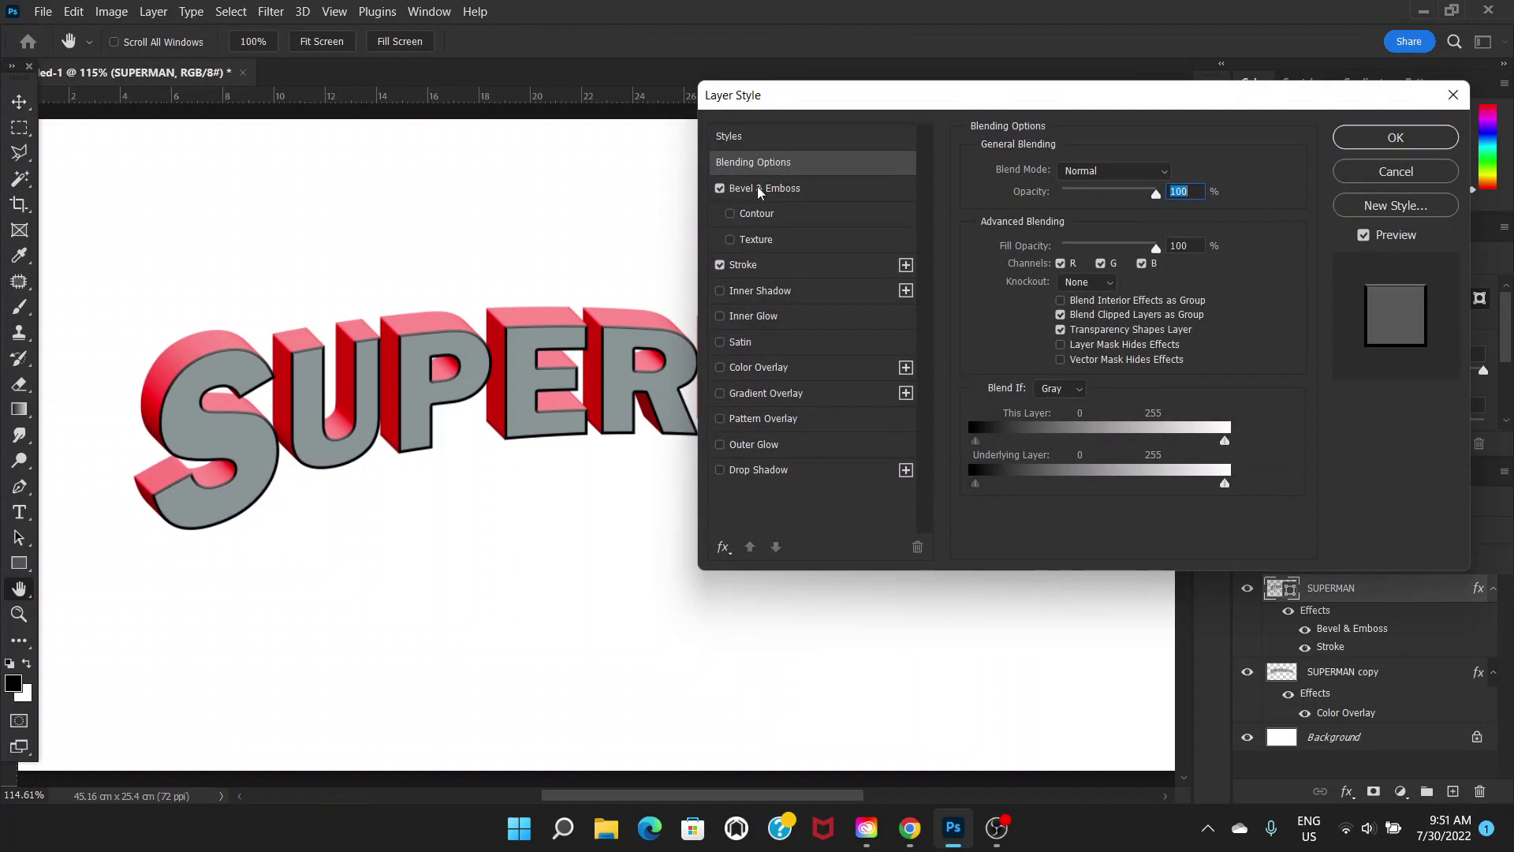
left_click(719, 188)
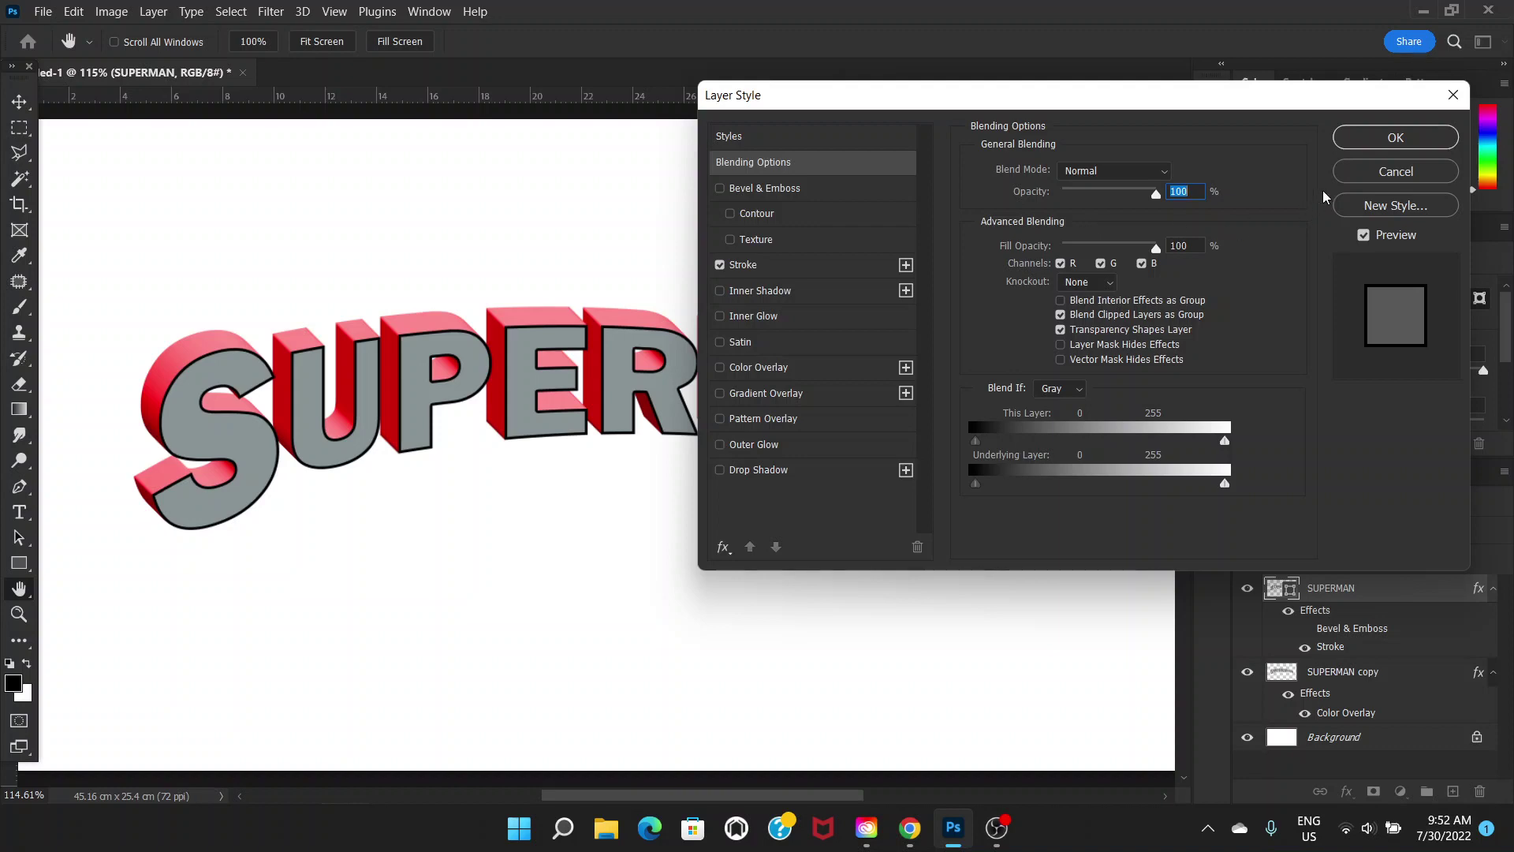
left_click(1382, 139)
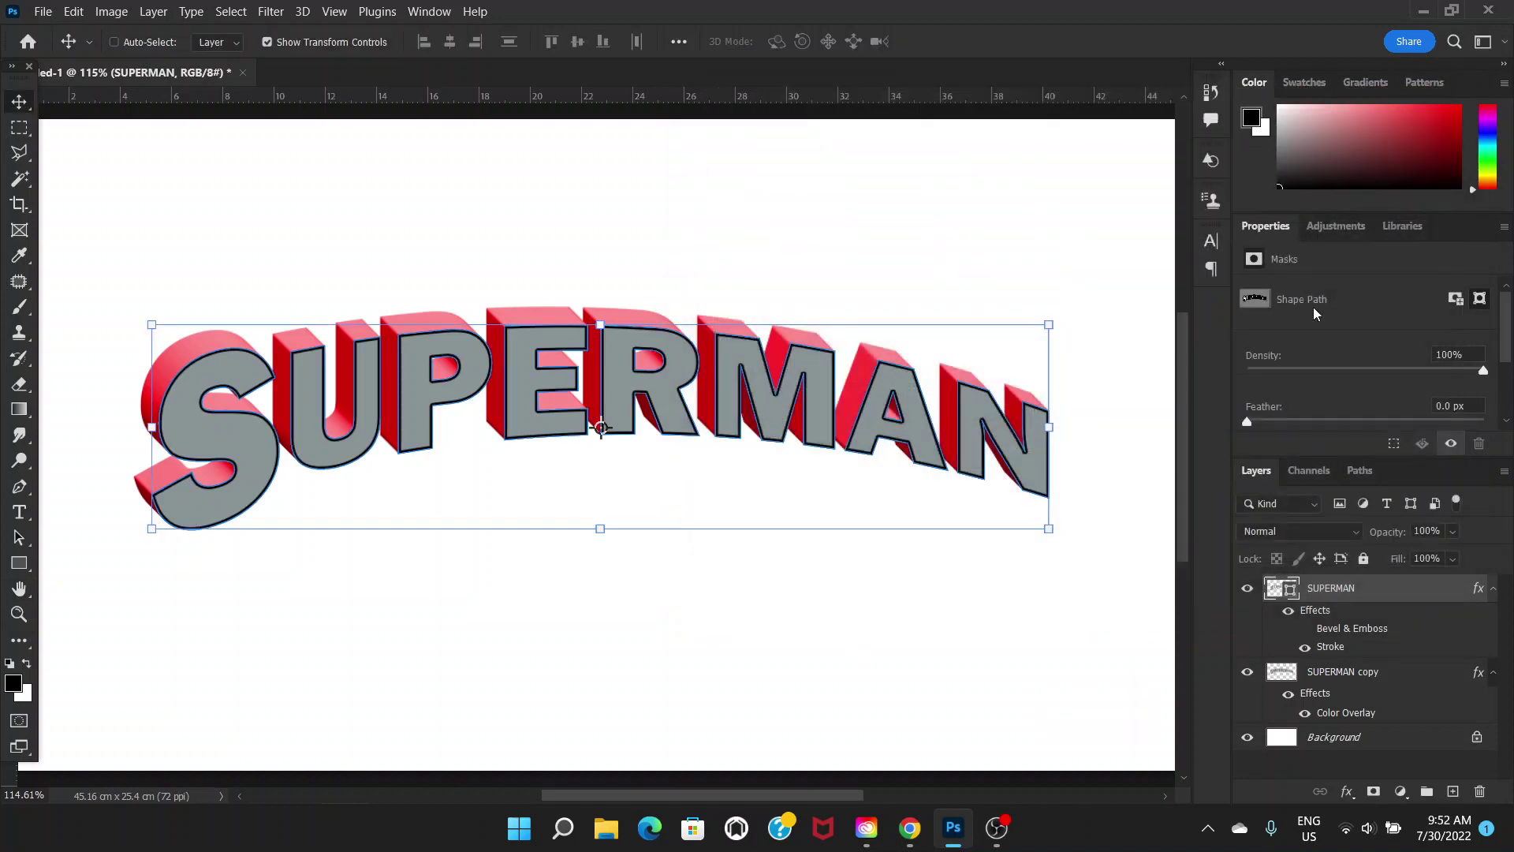
Recolor the fill of the SUPERMAN shape layer to bright yellow #f6f427.
double_click(1283, 589)
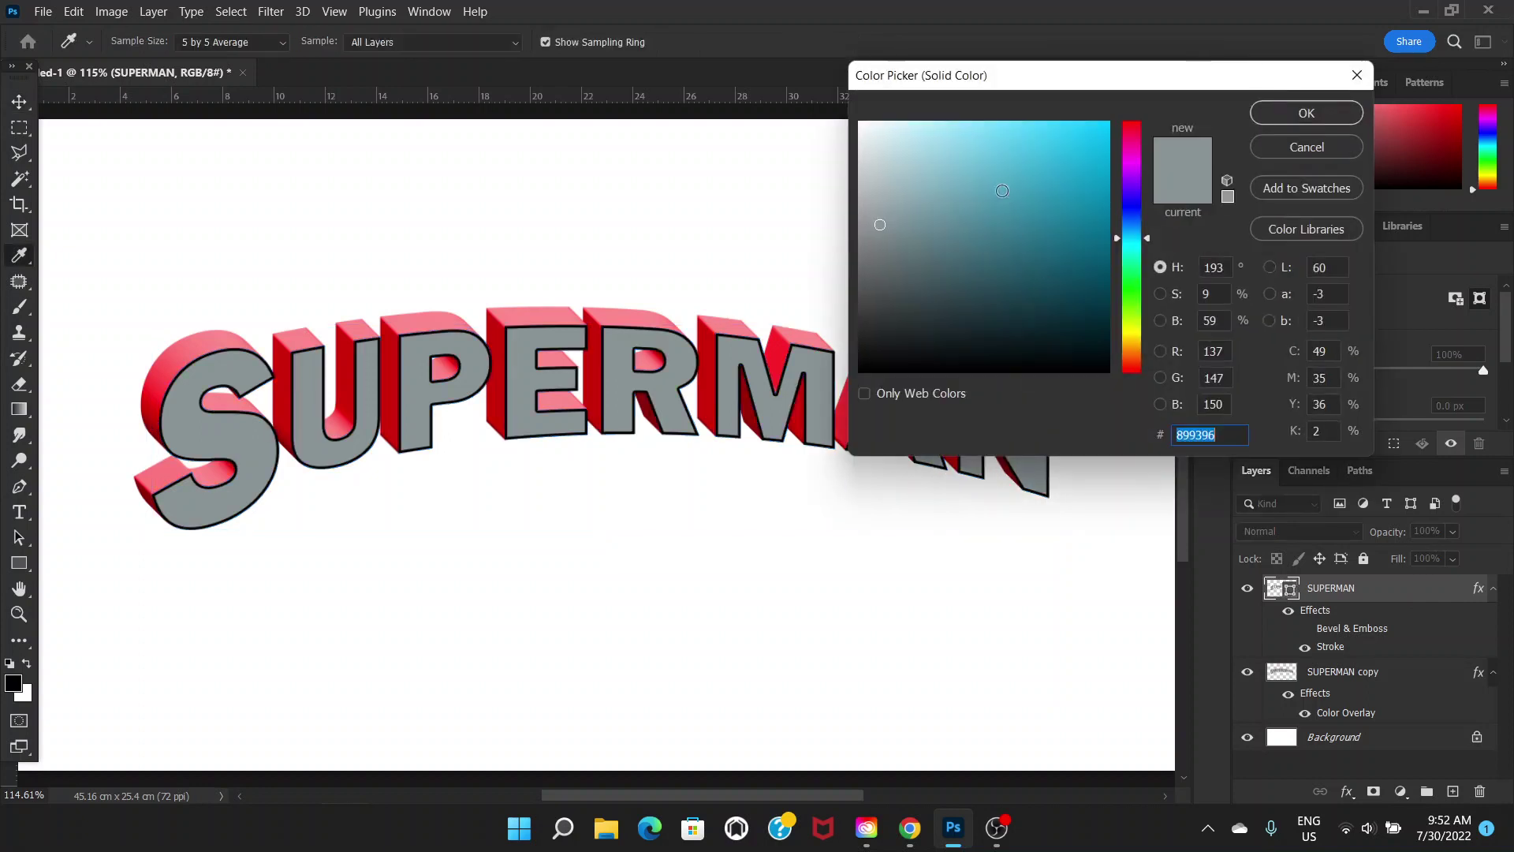
left_click(1128, 332)
left_click(1077, 130)
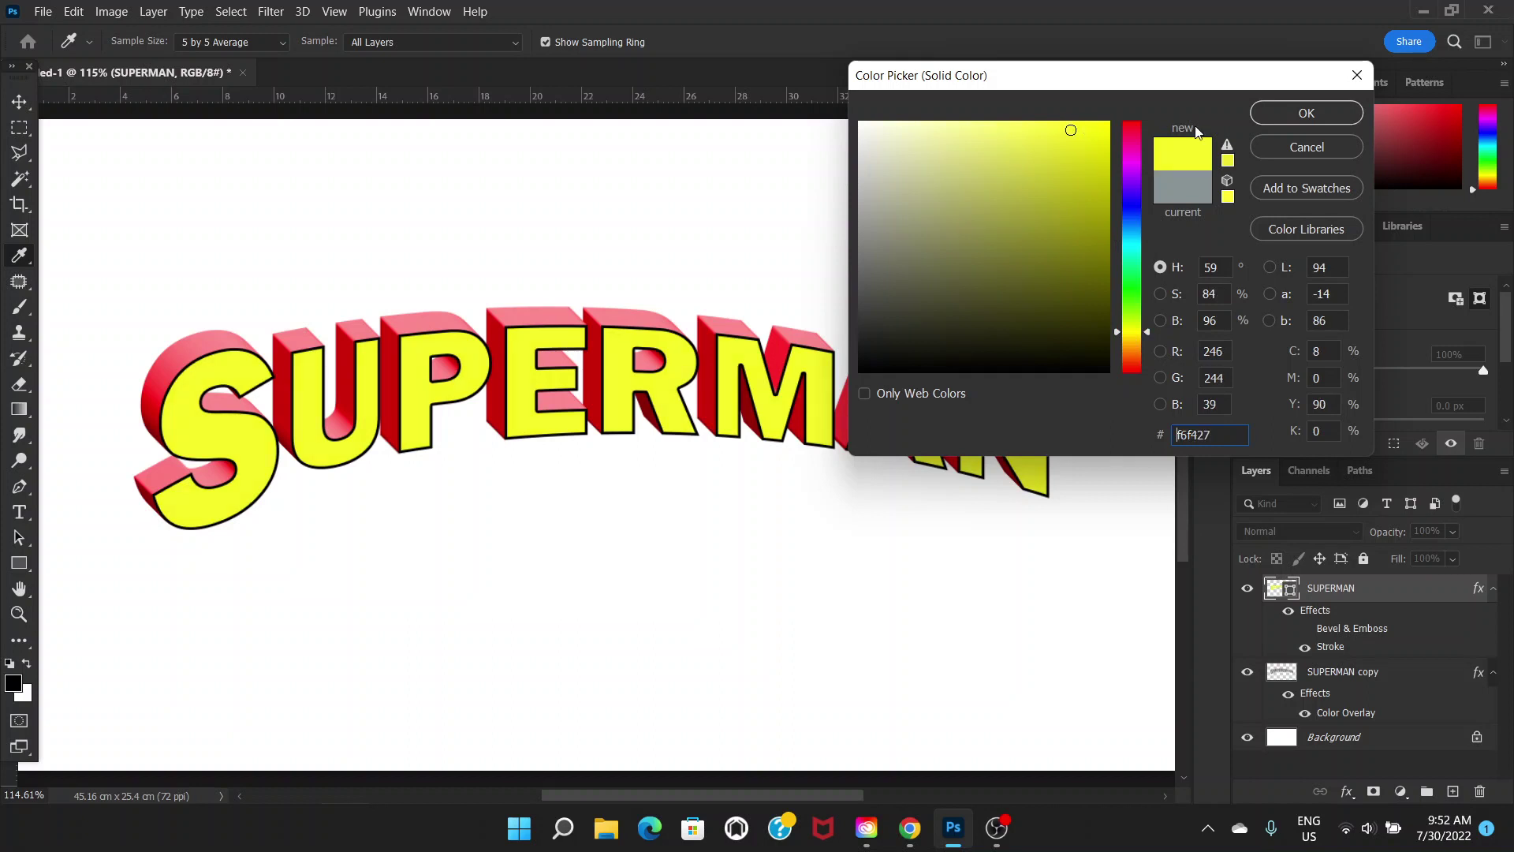
left_click(1273, 114)
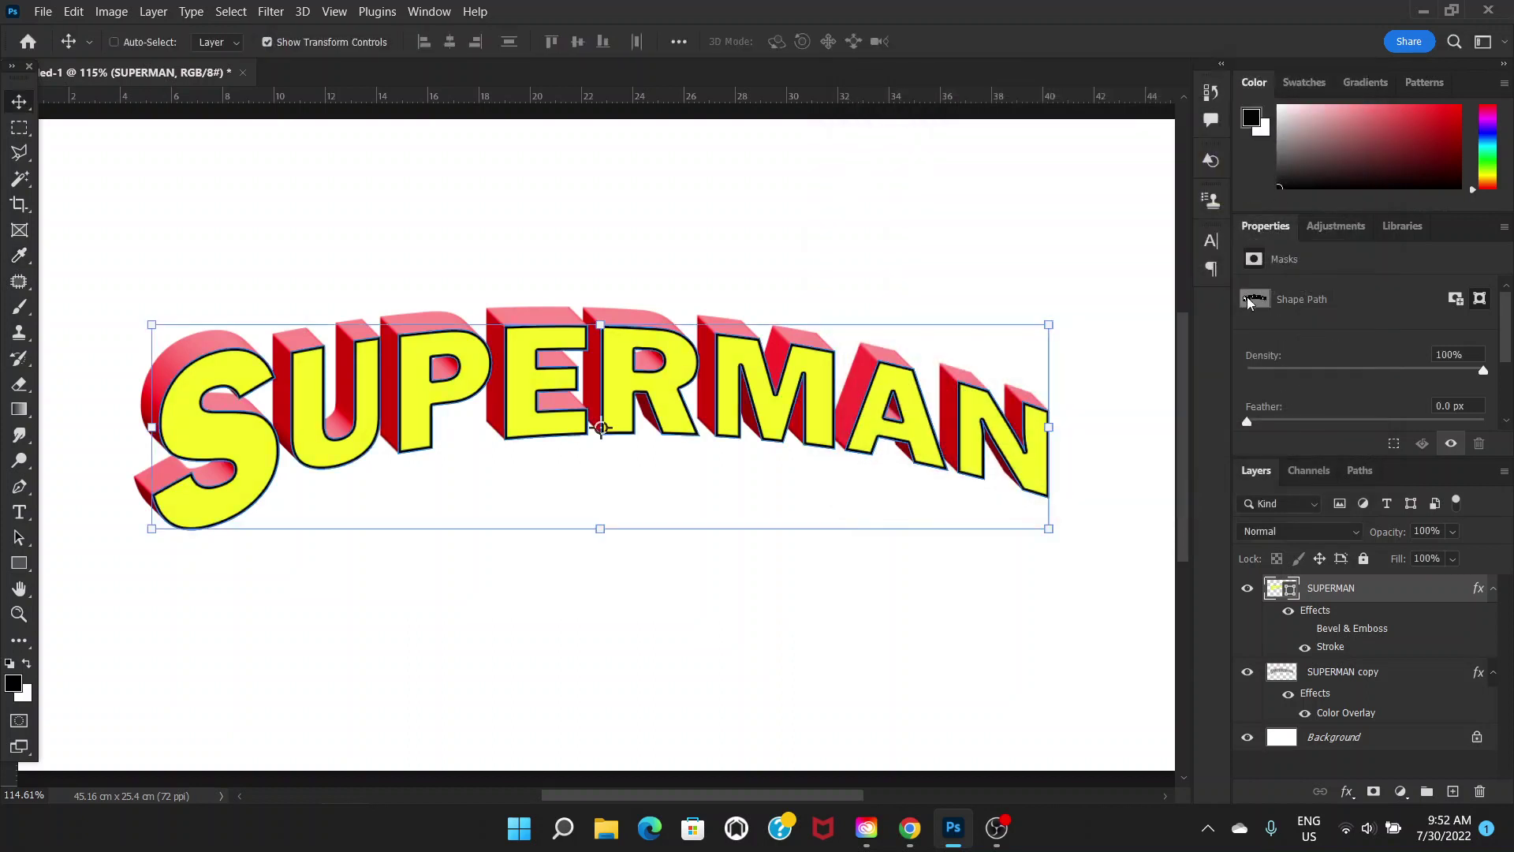
Add a 3 px black inside stroke with Multiply blending to the SUPERMAN copy layer.
left_click(1398, 686)
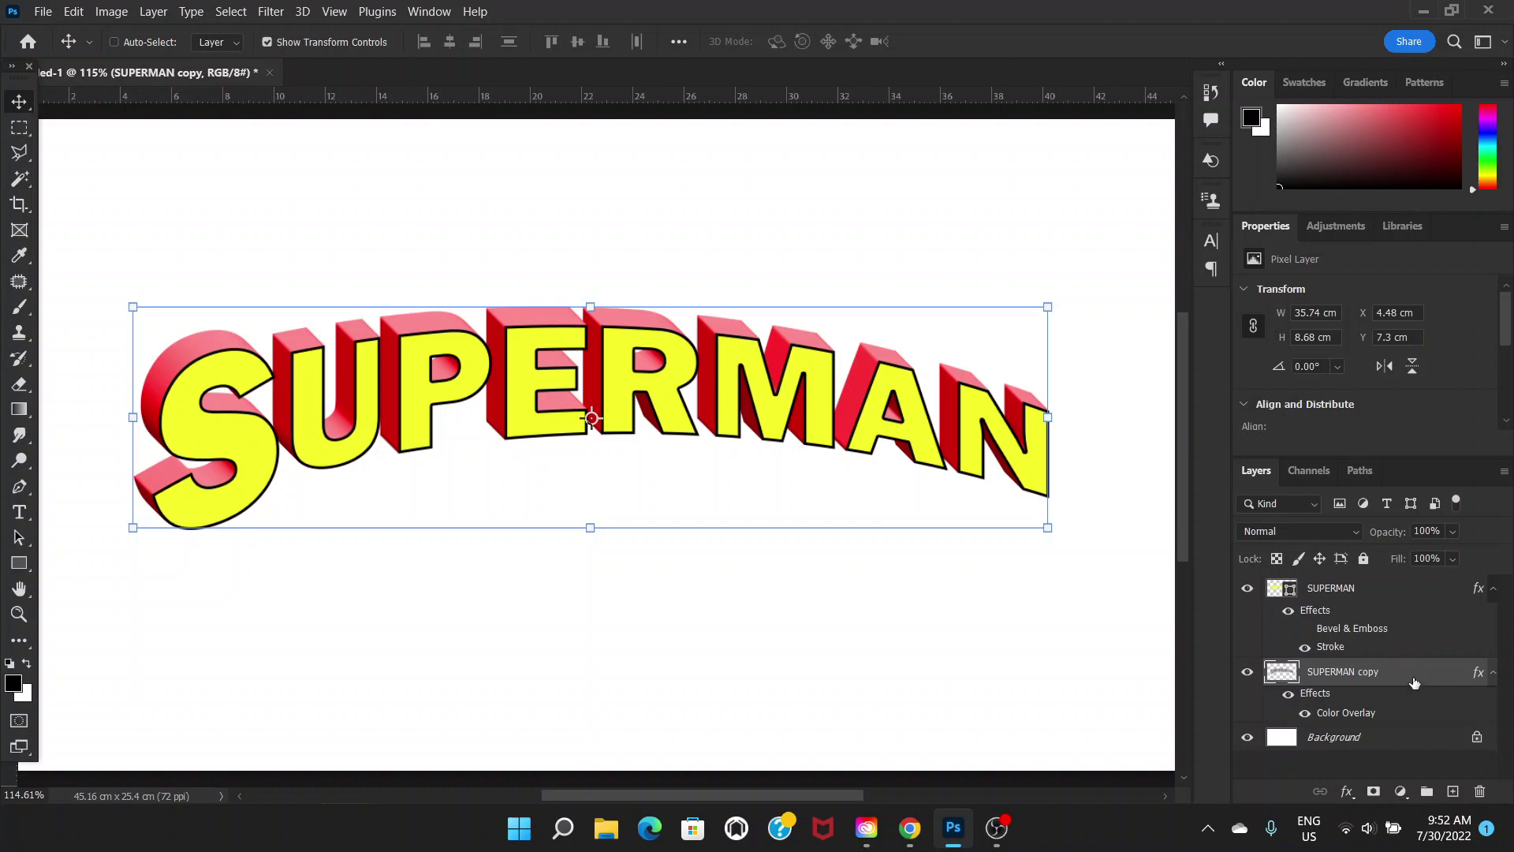
double_click(1414, 683)
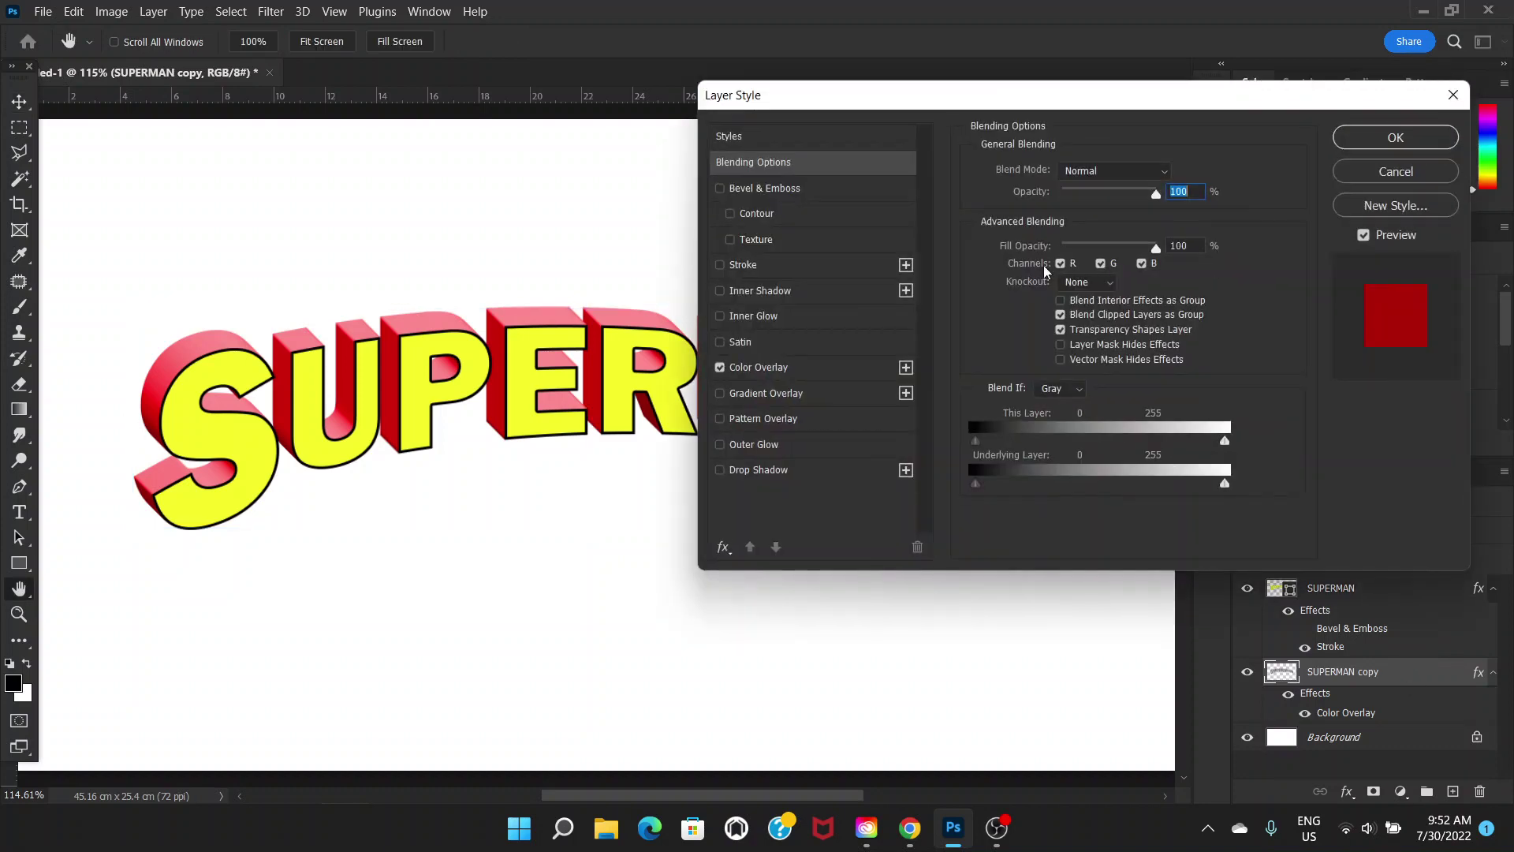
left_click(753, 272)
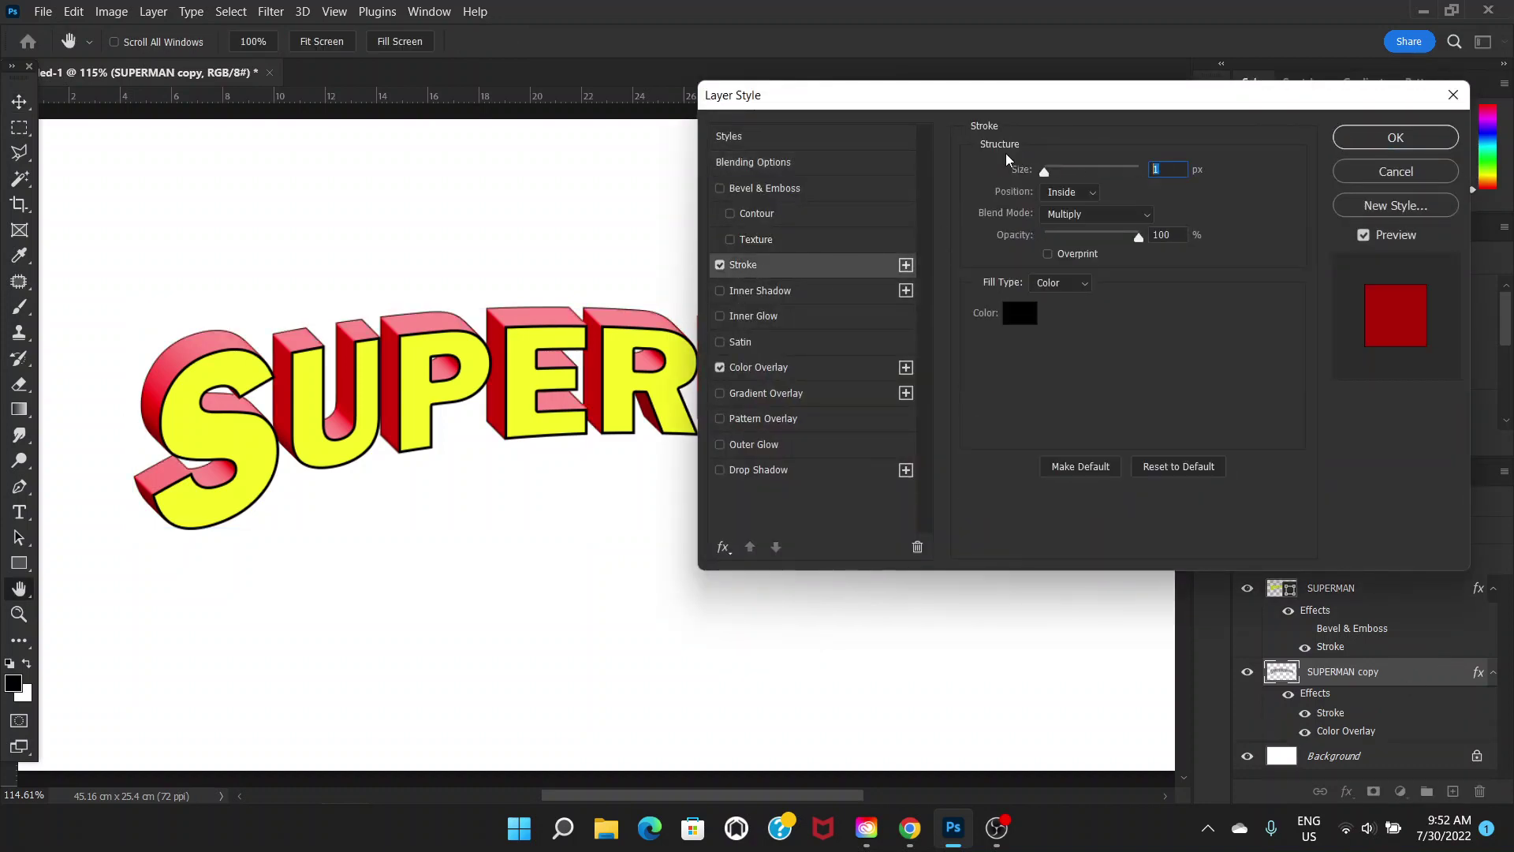
type("3")
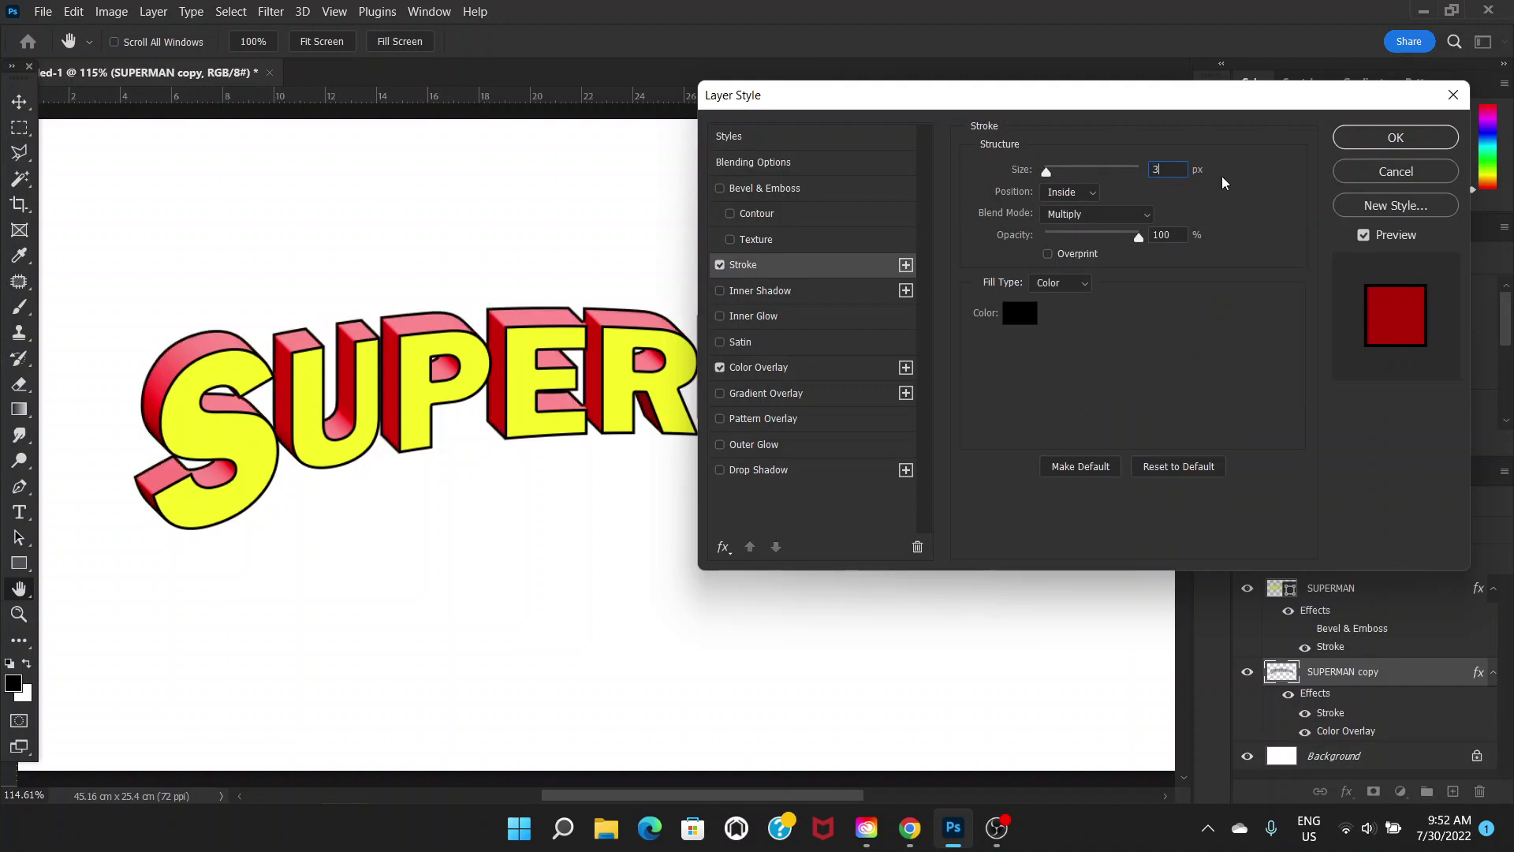
left_click(1363, 142)
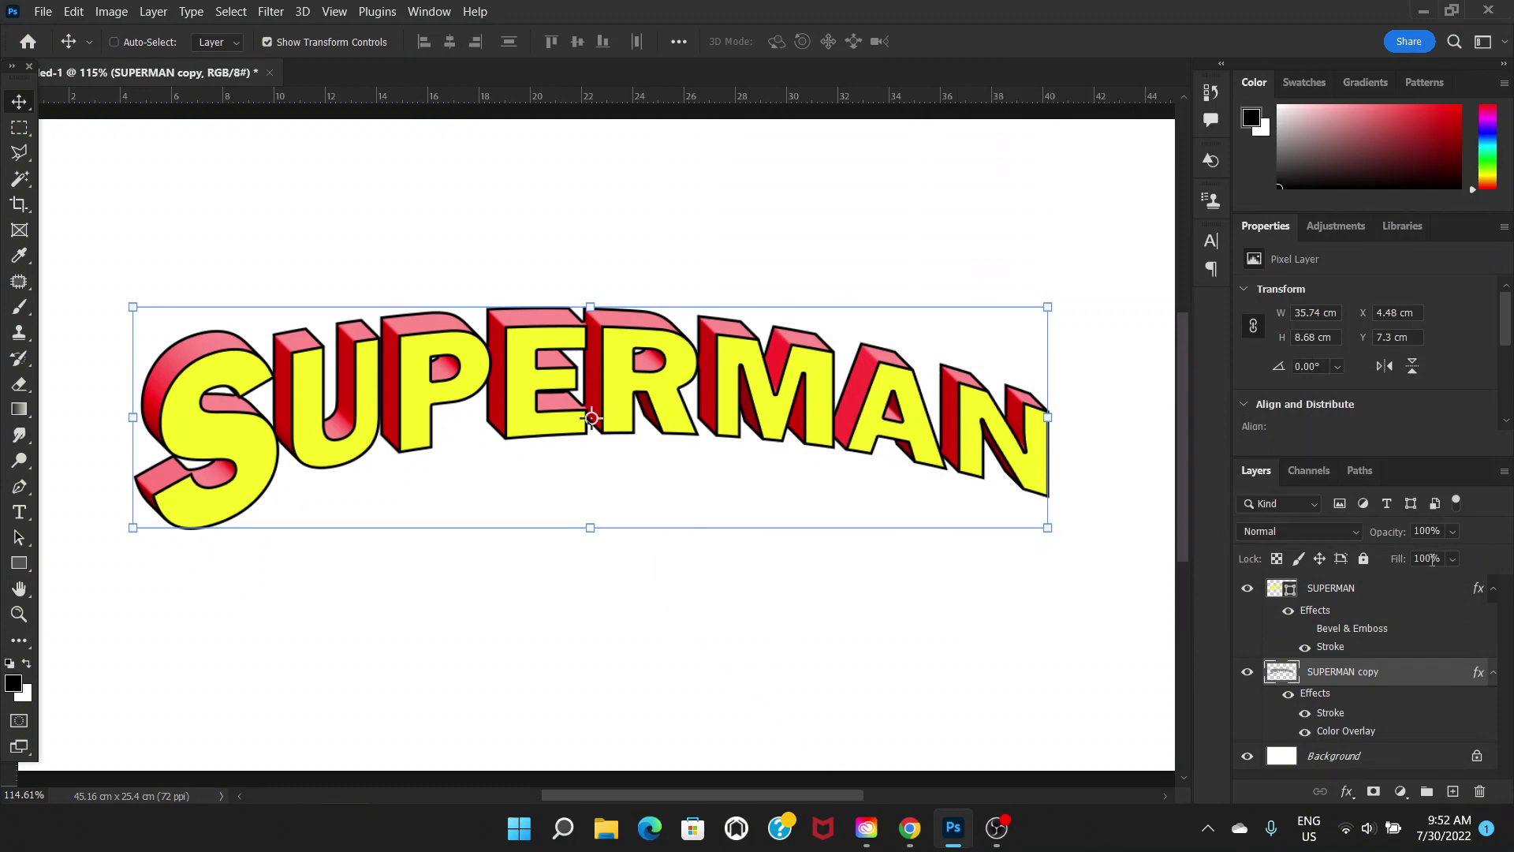
Check the stroke color of the SUPERMAN copy layer and accept its layer style as is.
double_click(1411, 672)
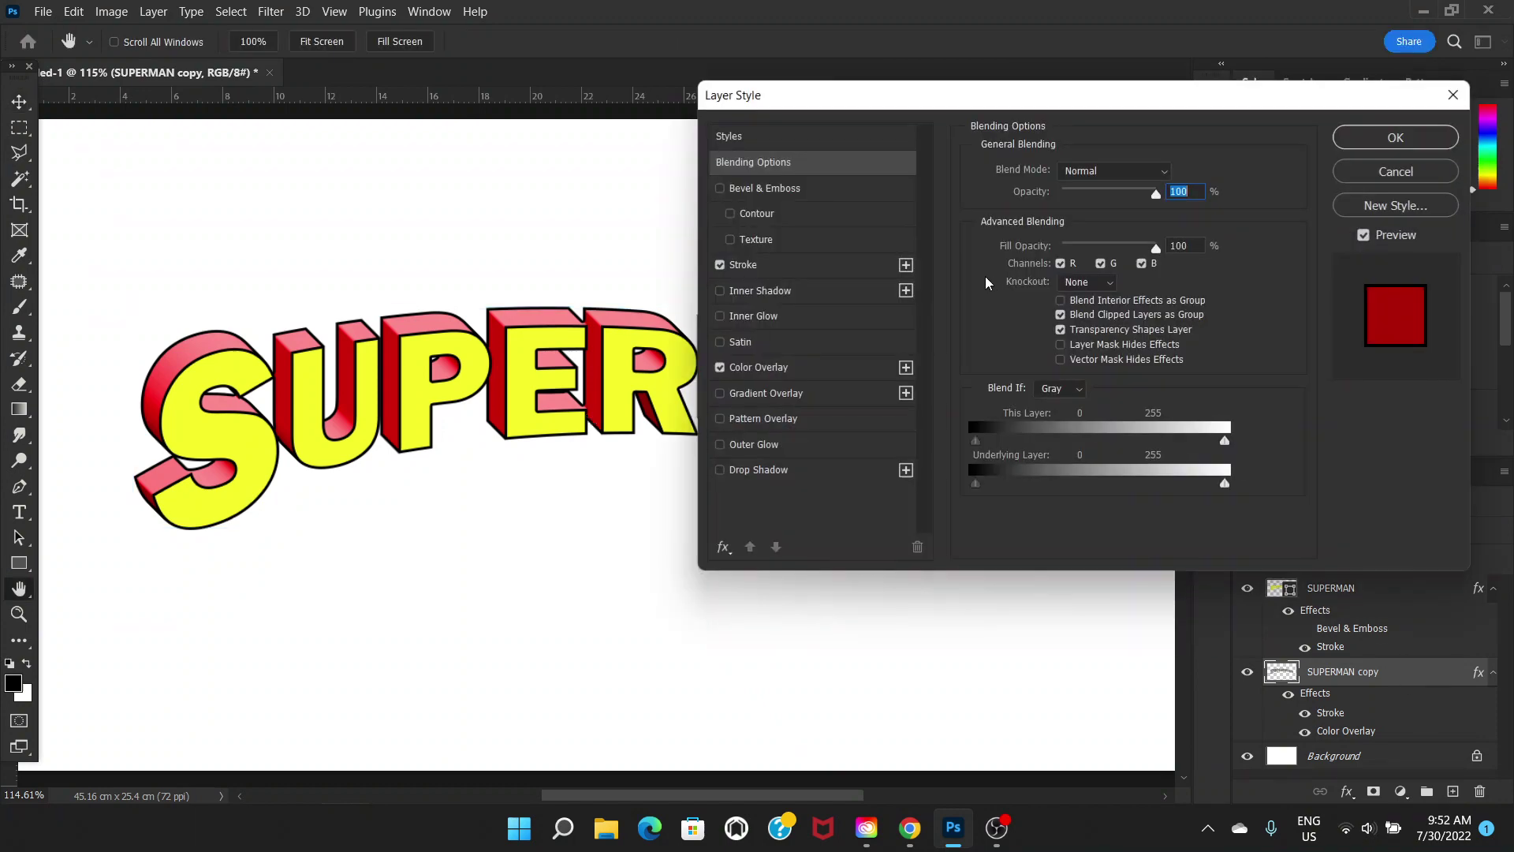
left_click(781, 264)
left_click(1009, 311)
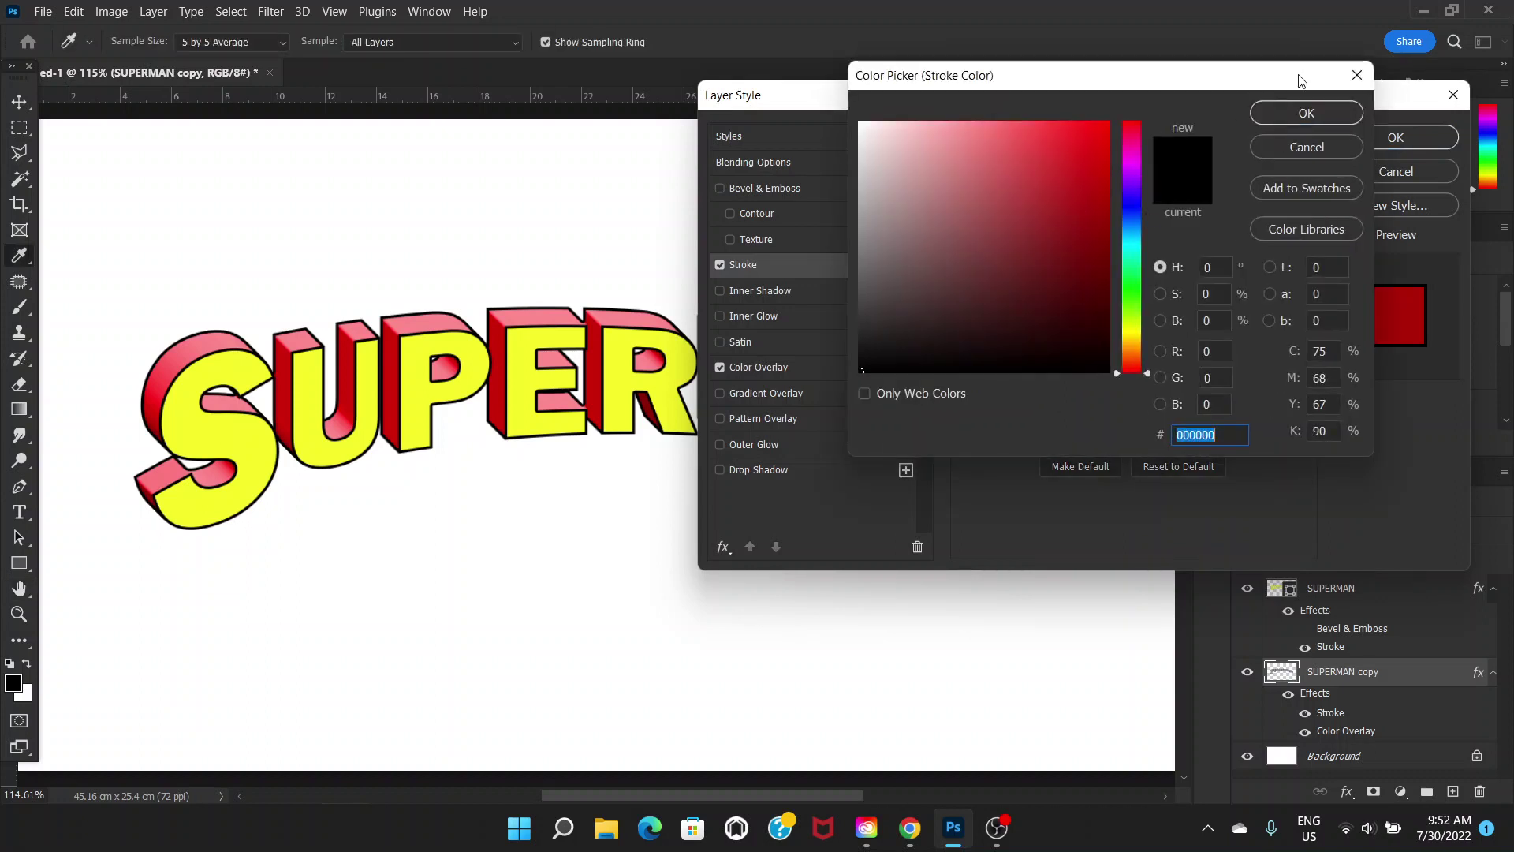
left_click(1293, 113)
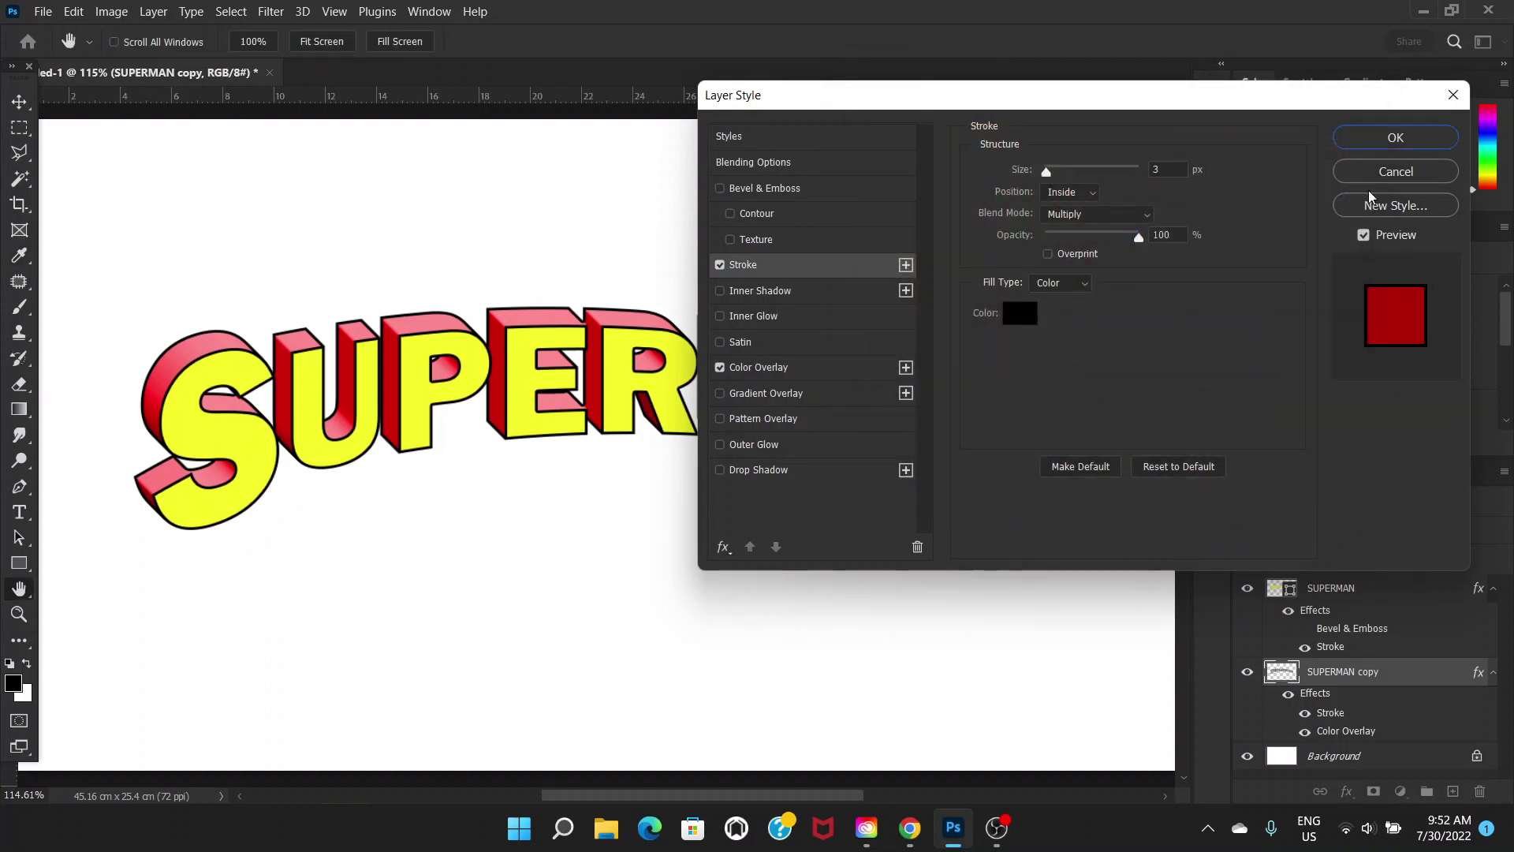
left_click(1395, 137)
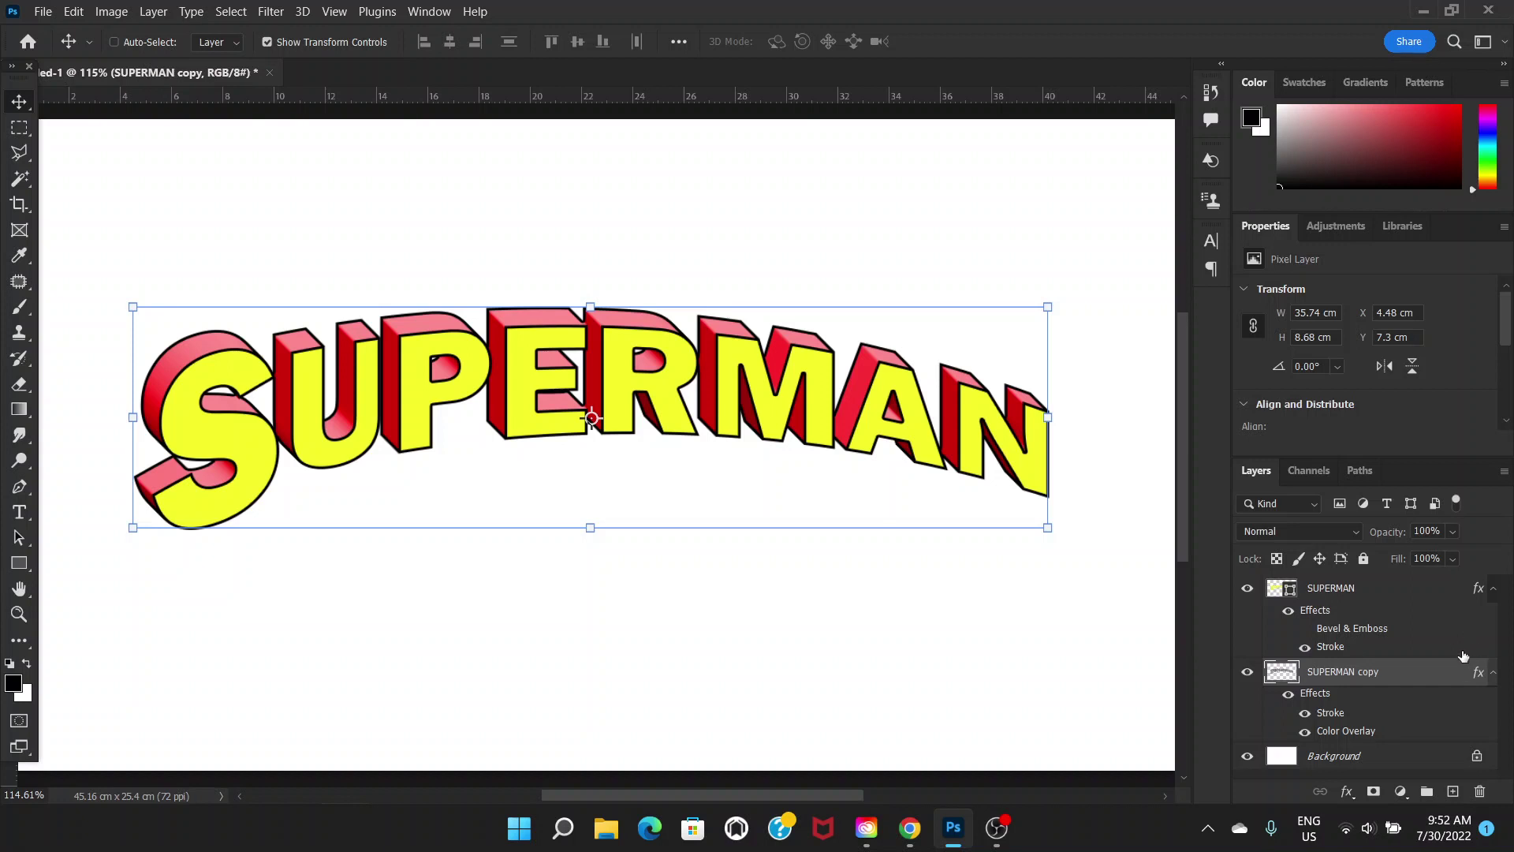
Add a Levels adjustment layer directly above the SUPERMAN copy layer and set its shadow input to 223 and midtone input to 0.77.
left_click(1397, 592)
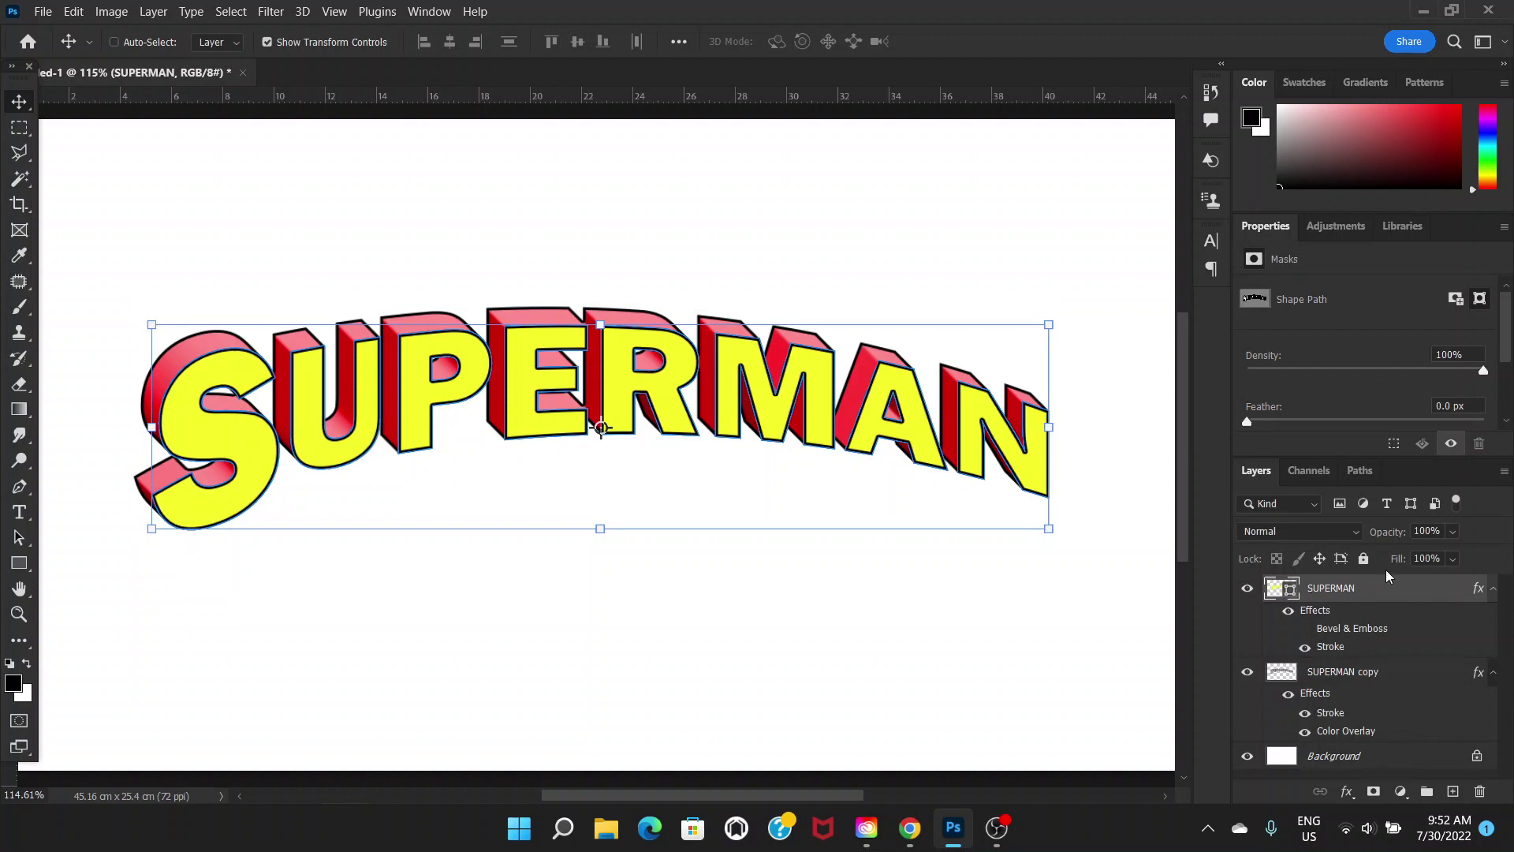
left_click(1405, 680)
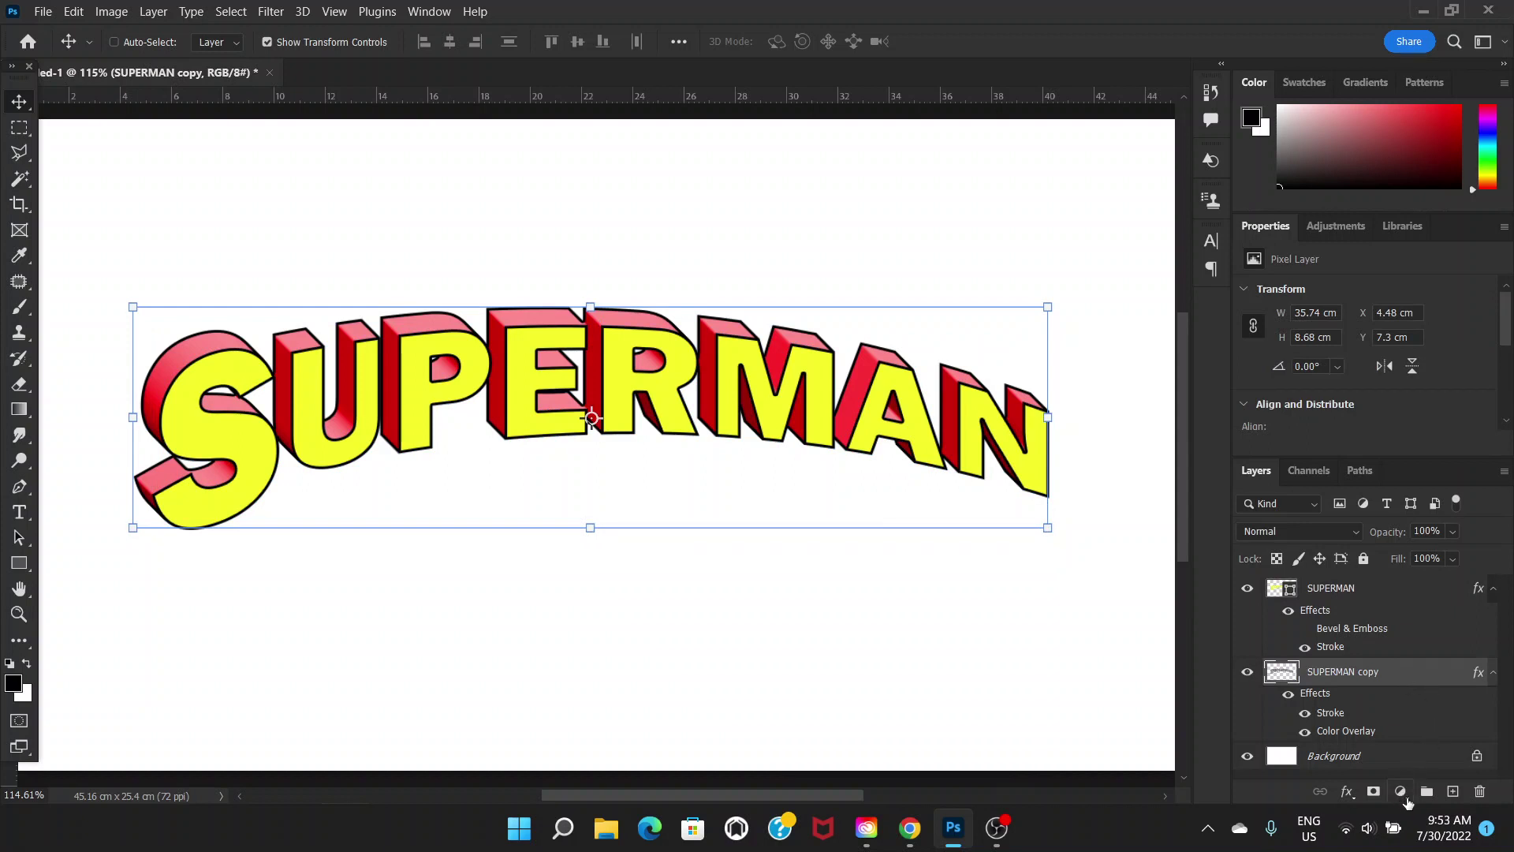
left_click(1401, 791)
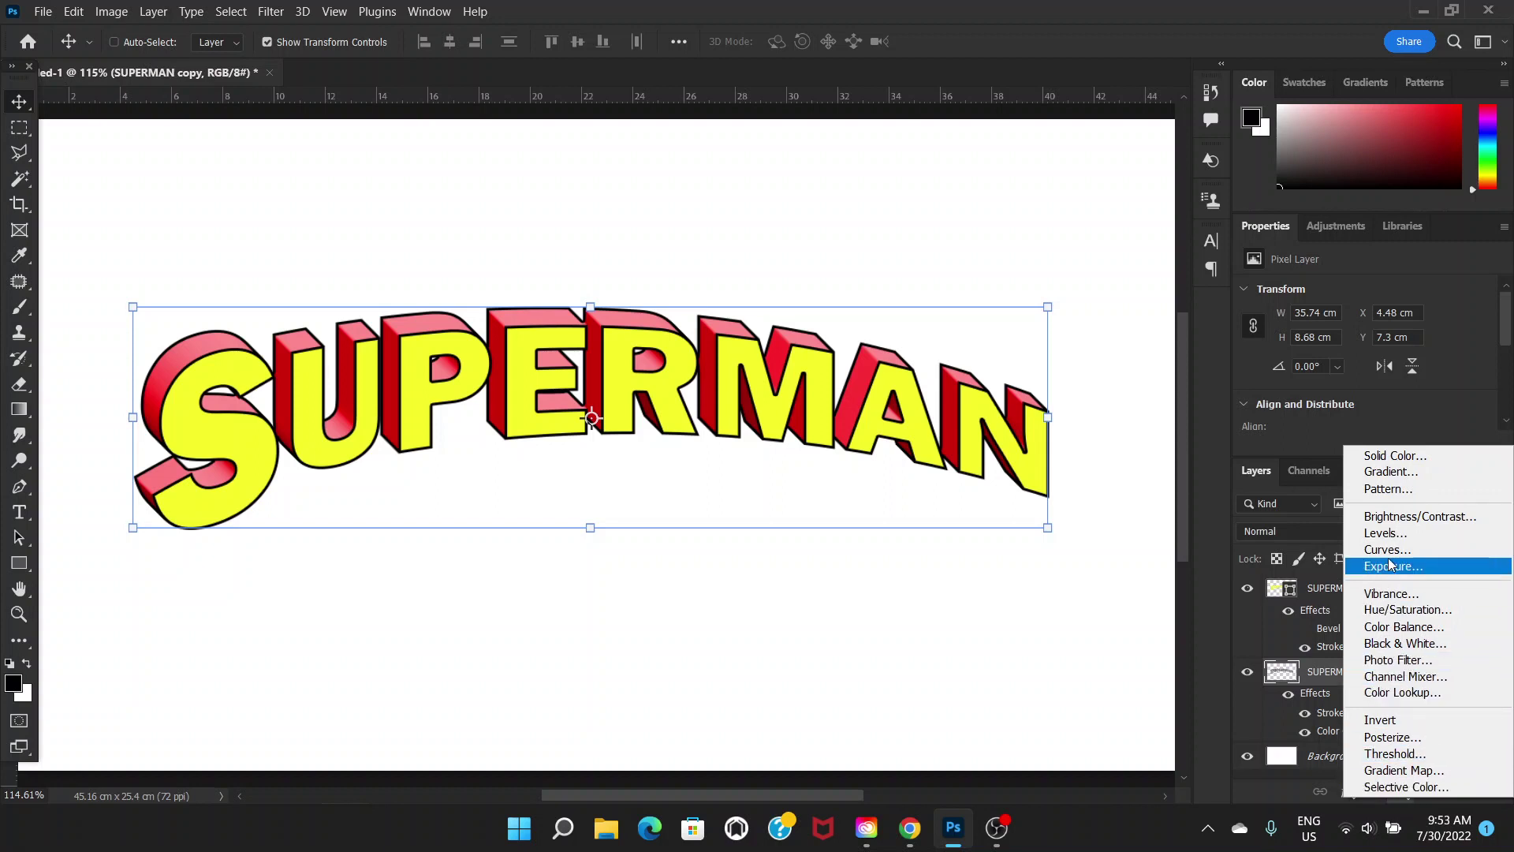
left_click(1401, 537)
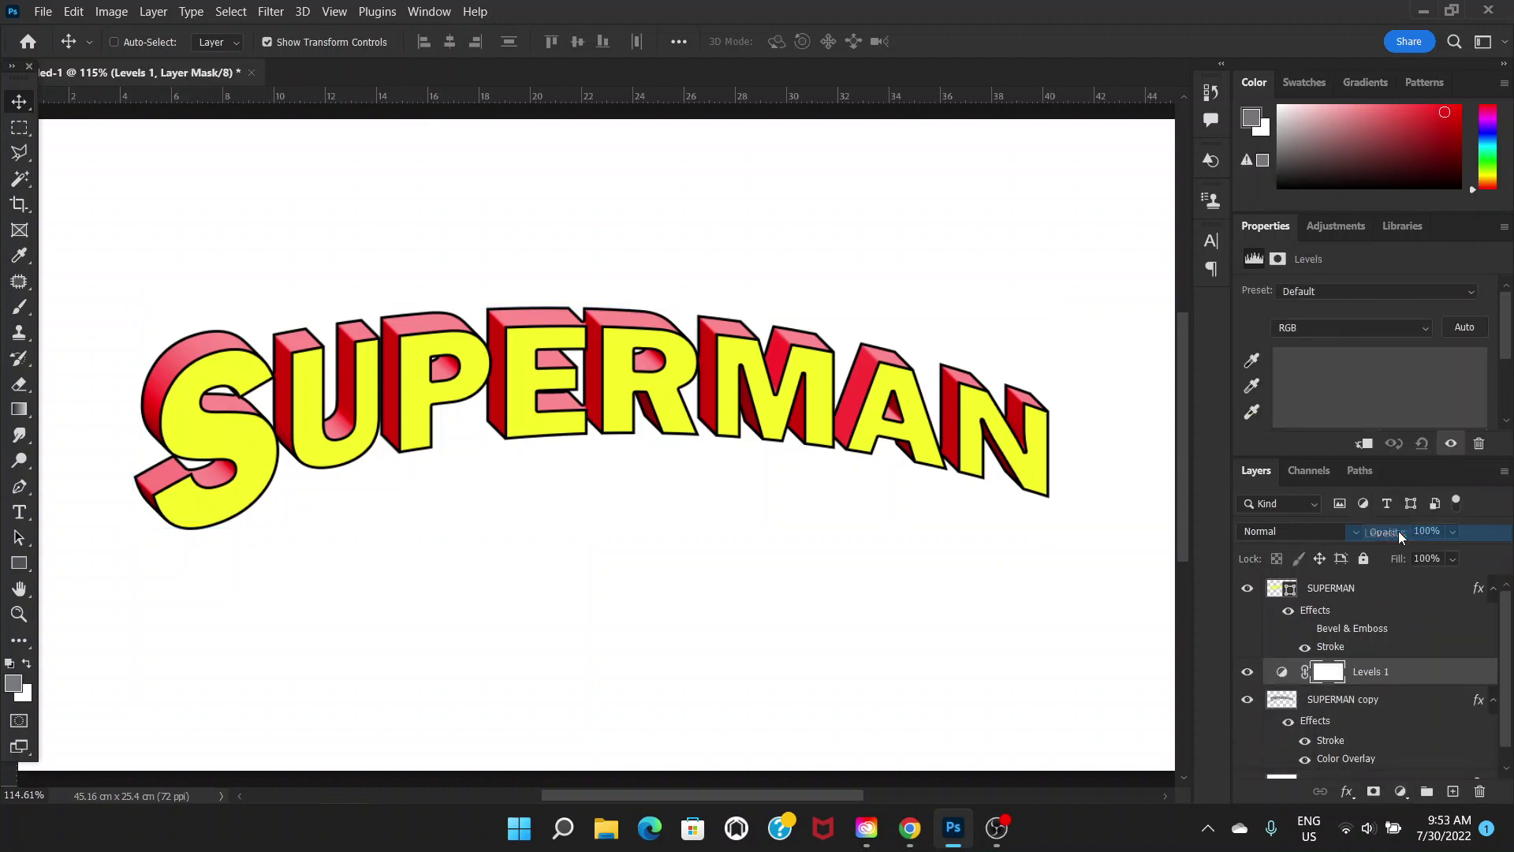
left_click_drag(1510, 316, 1486, 335)
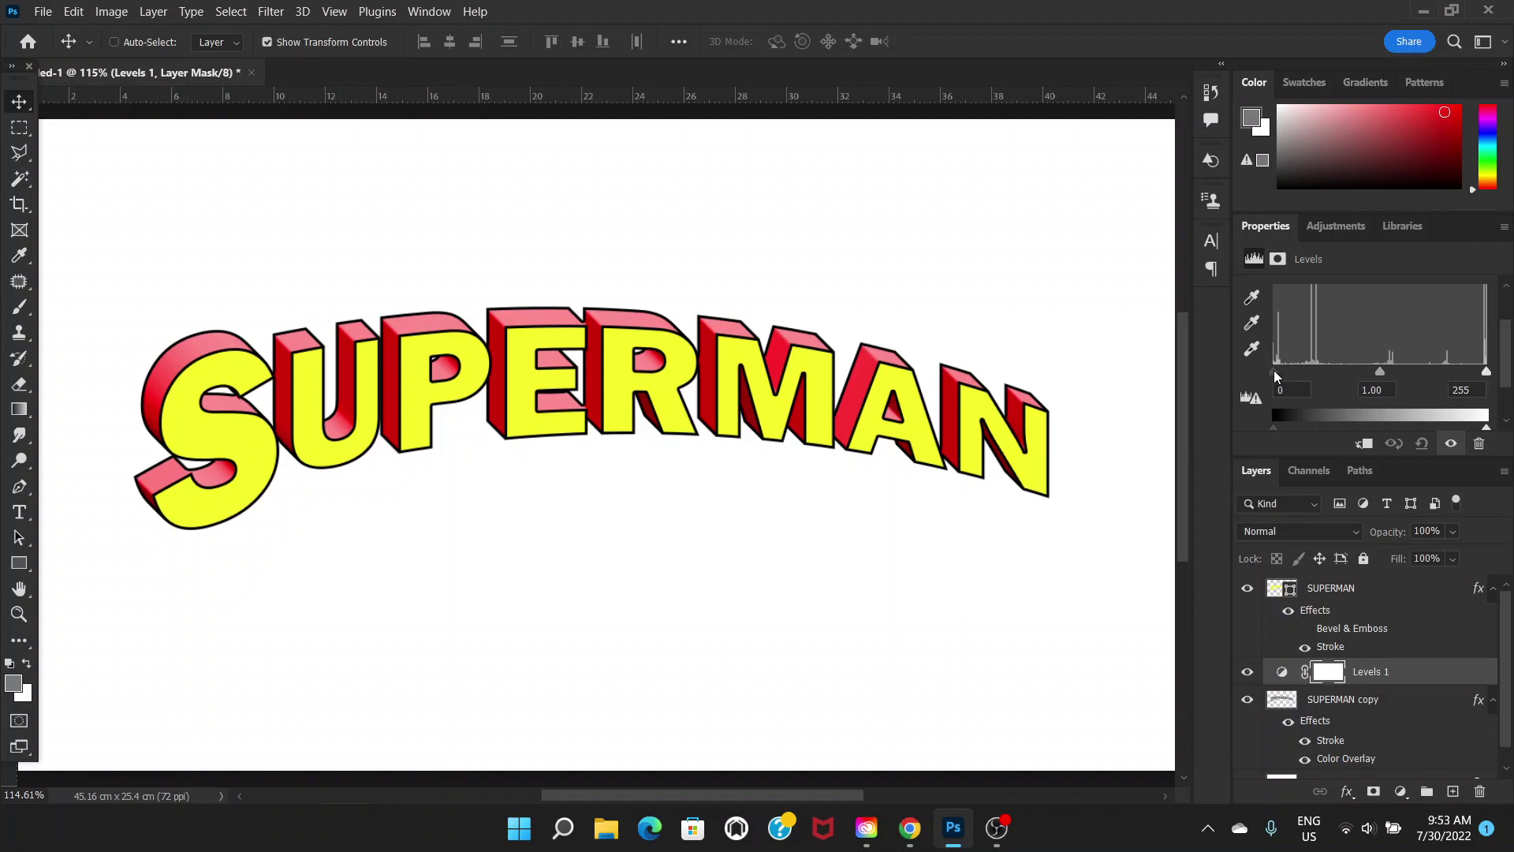
left_click_drag(1274, 371, 1457, 378)
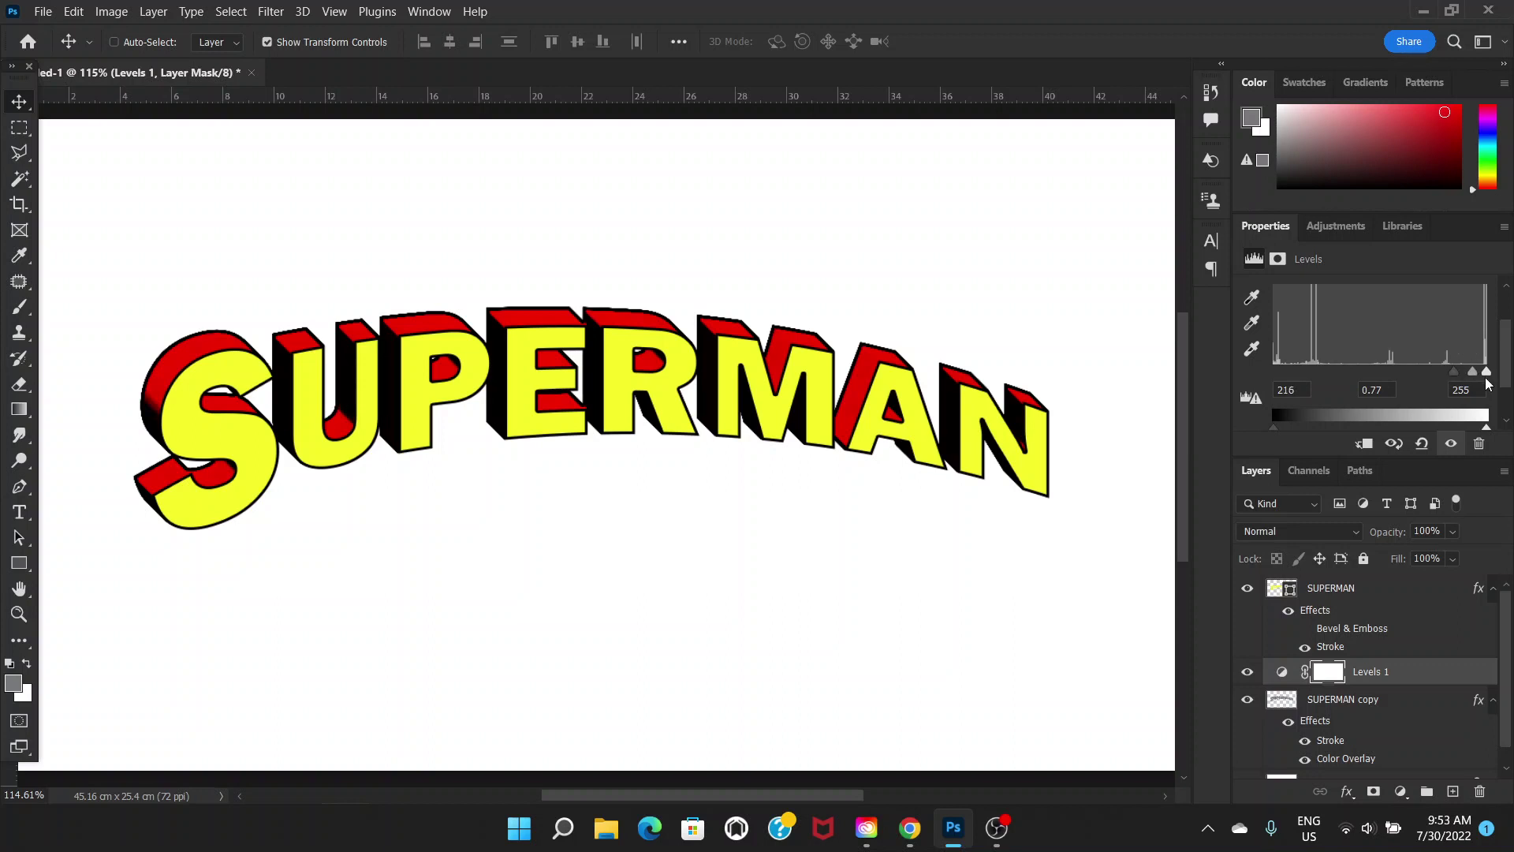
left_click_drag(1455, 373, 1464, 383)
Clip the Levels adjustment to the SUPERMAN copy layer and set its shadow input to 183 and midtone input to 3.26.
left_click(1305, 683, "alt")
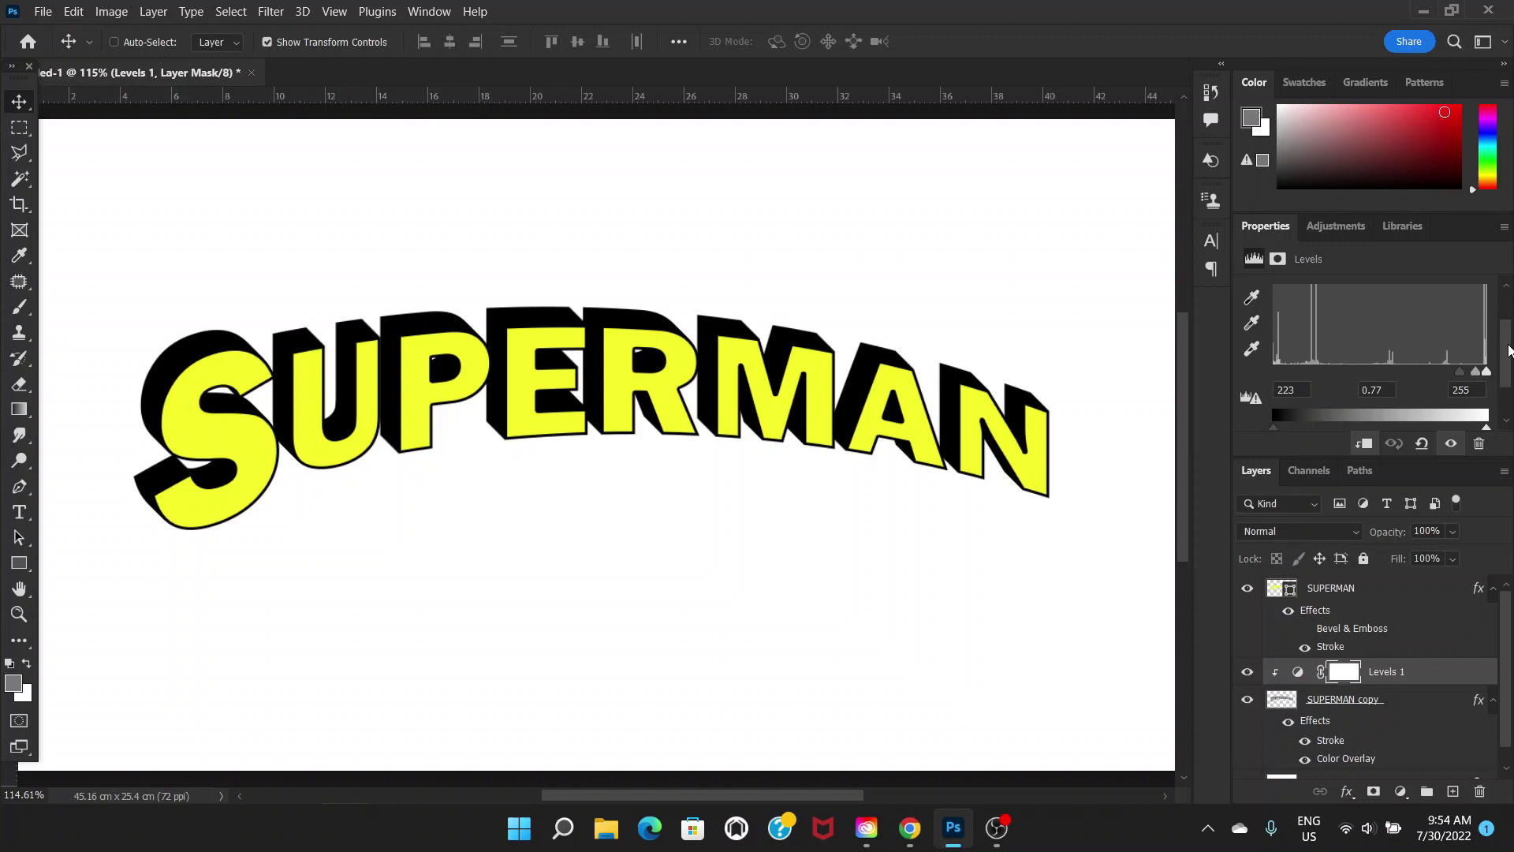
scroll(1509, 350, "down", 1)
left_click_drag(1460, 362, 1420, 363)
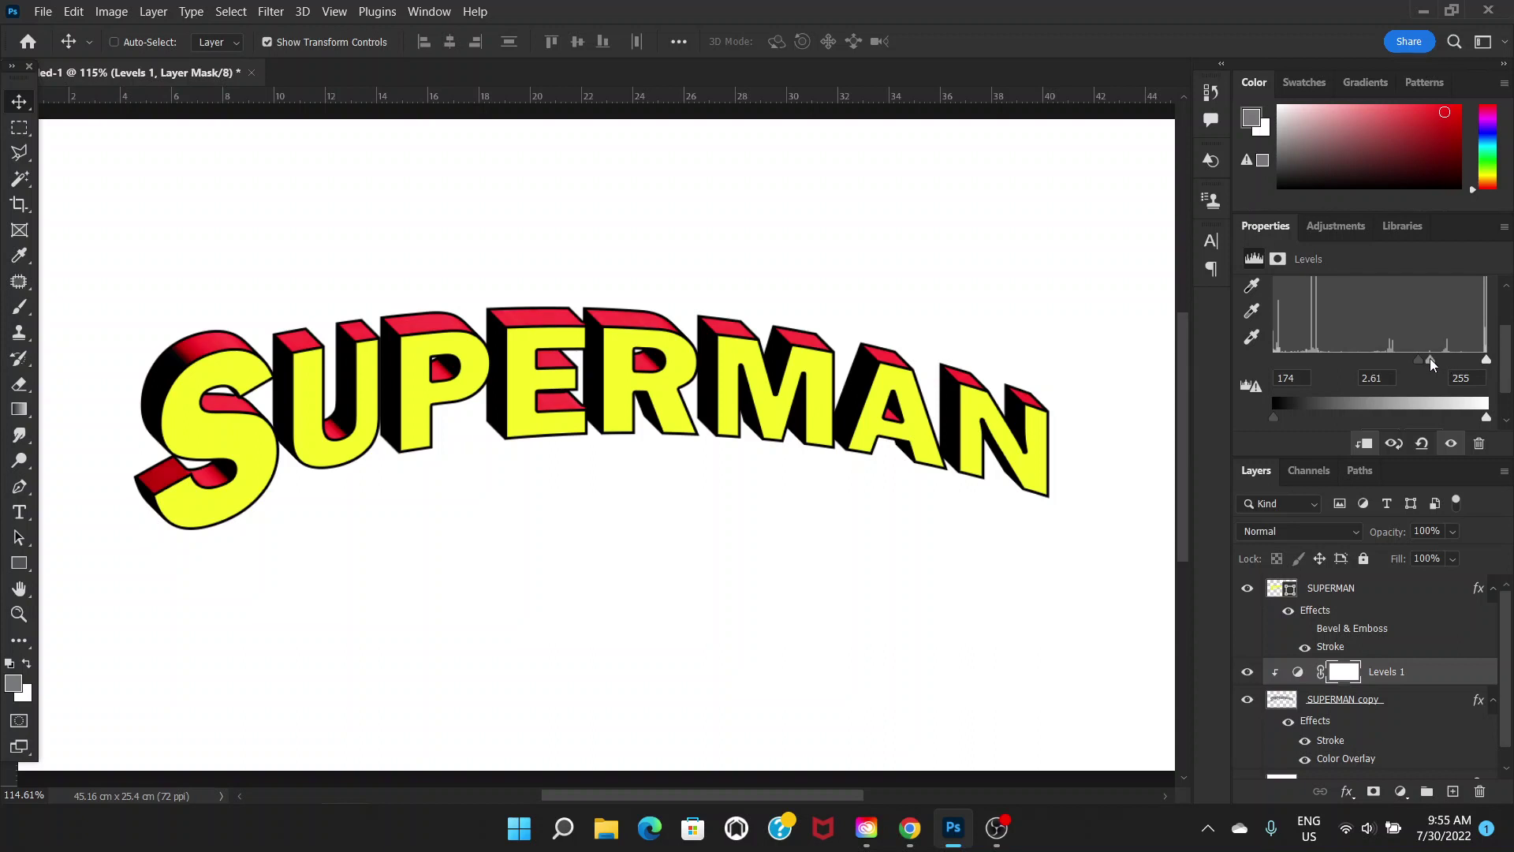
left_click_drag(1431, 359, 1427, 364)
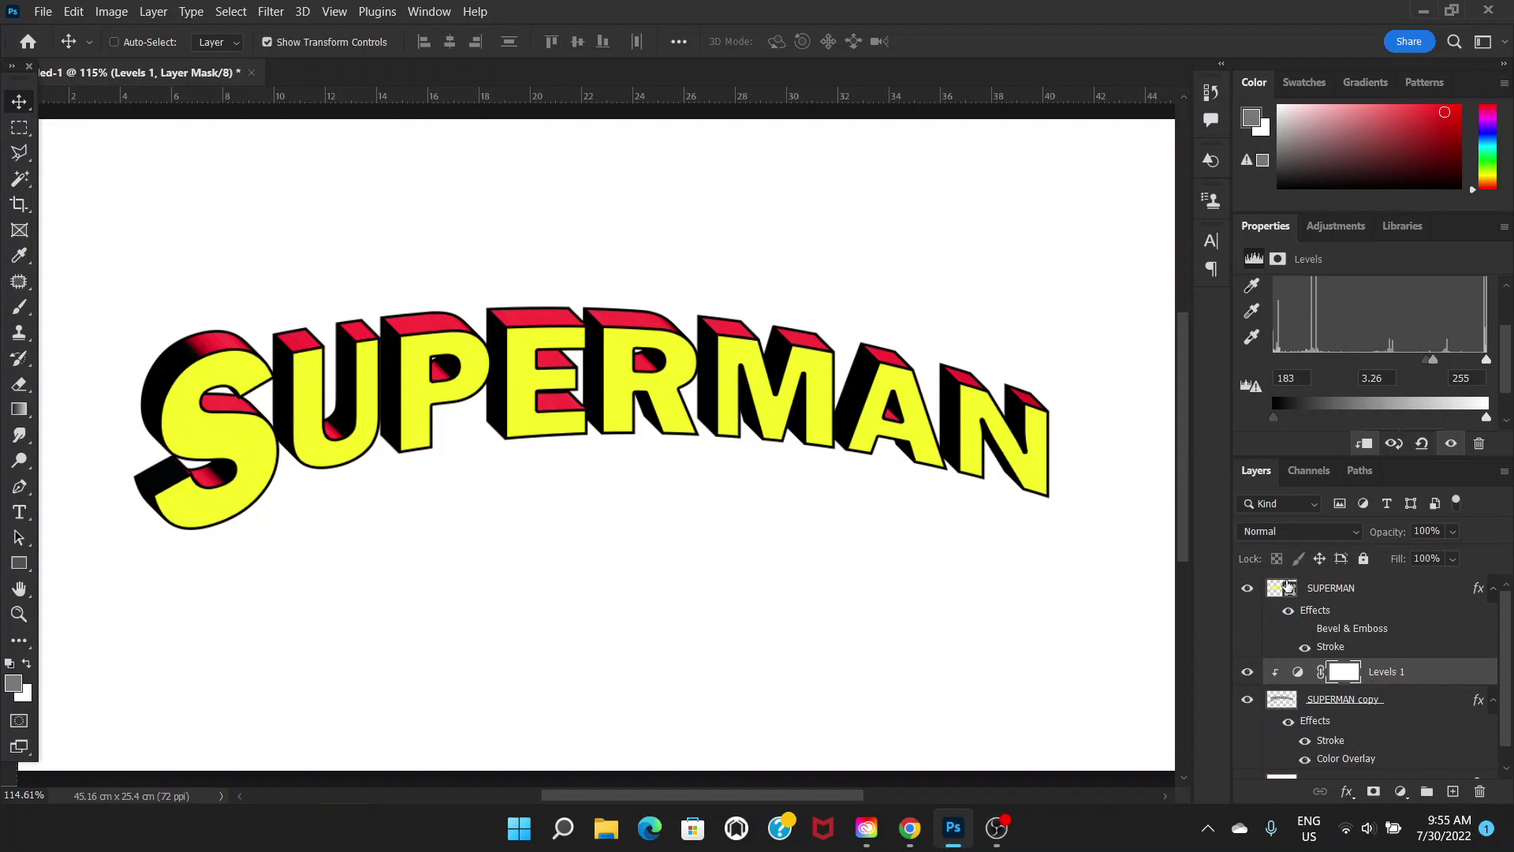
Fill the Background layer with a sky-blue foreground color, #33a7cd.
left_click_drag(1505, 644, 1507, 709)
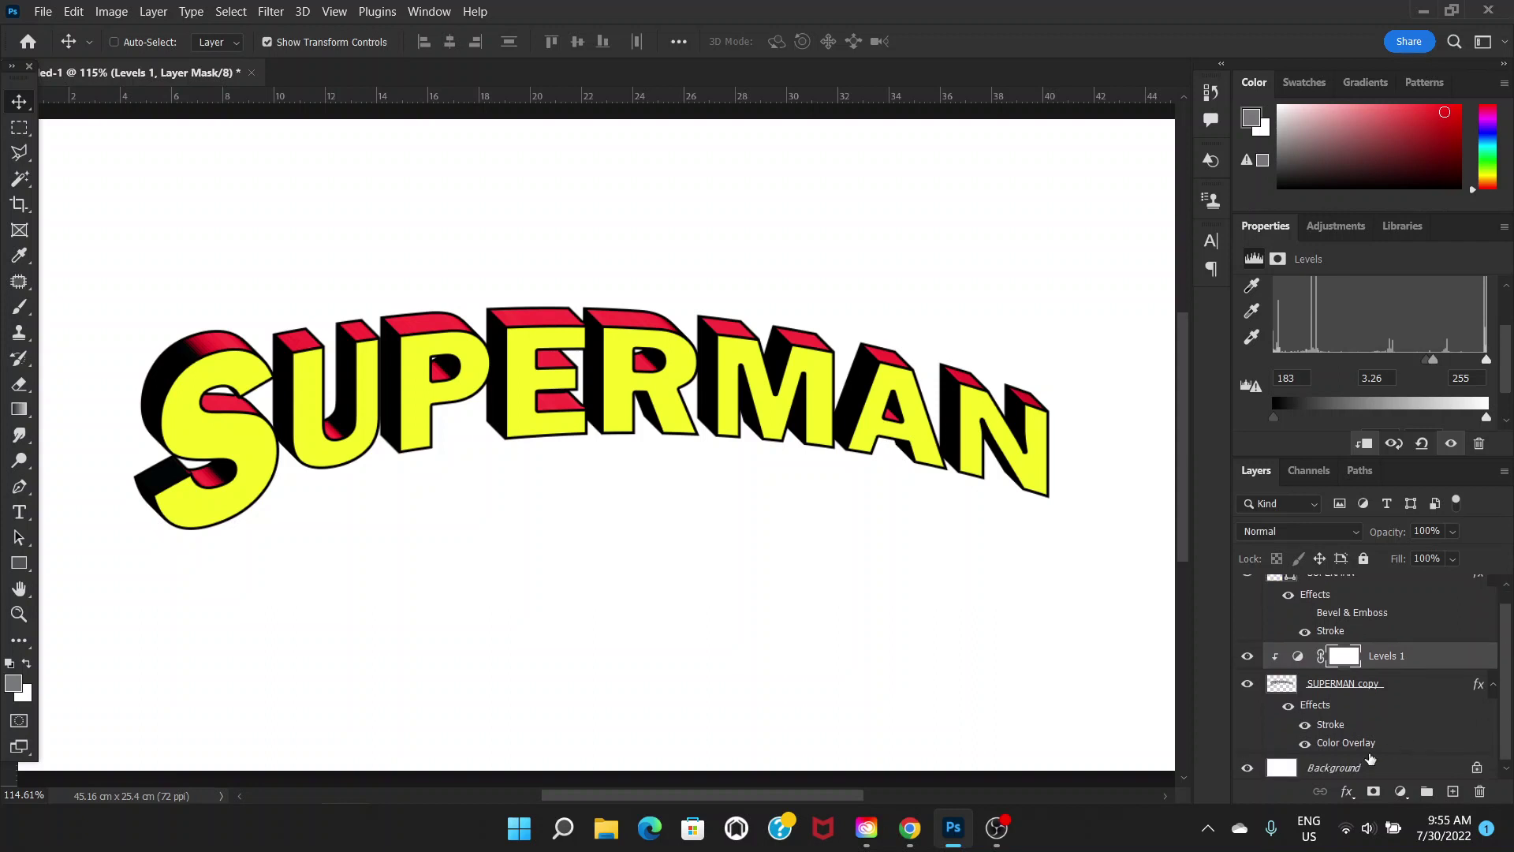
left_click(1385, 771)
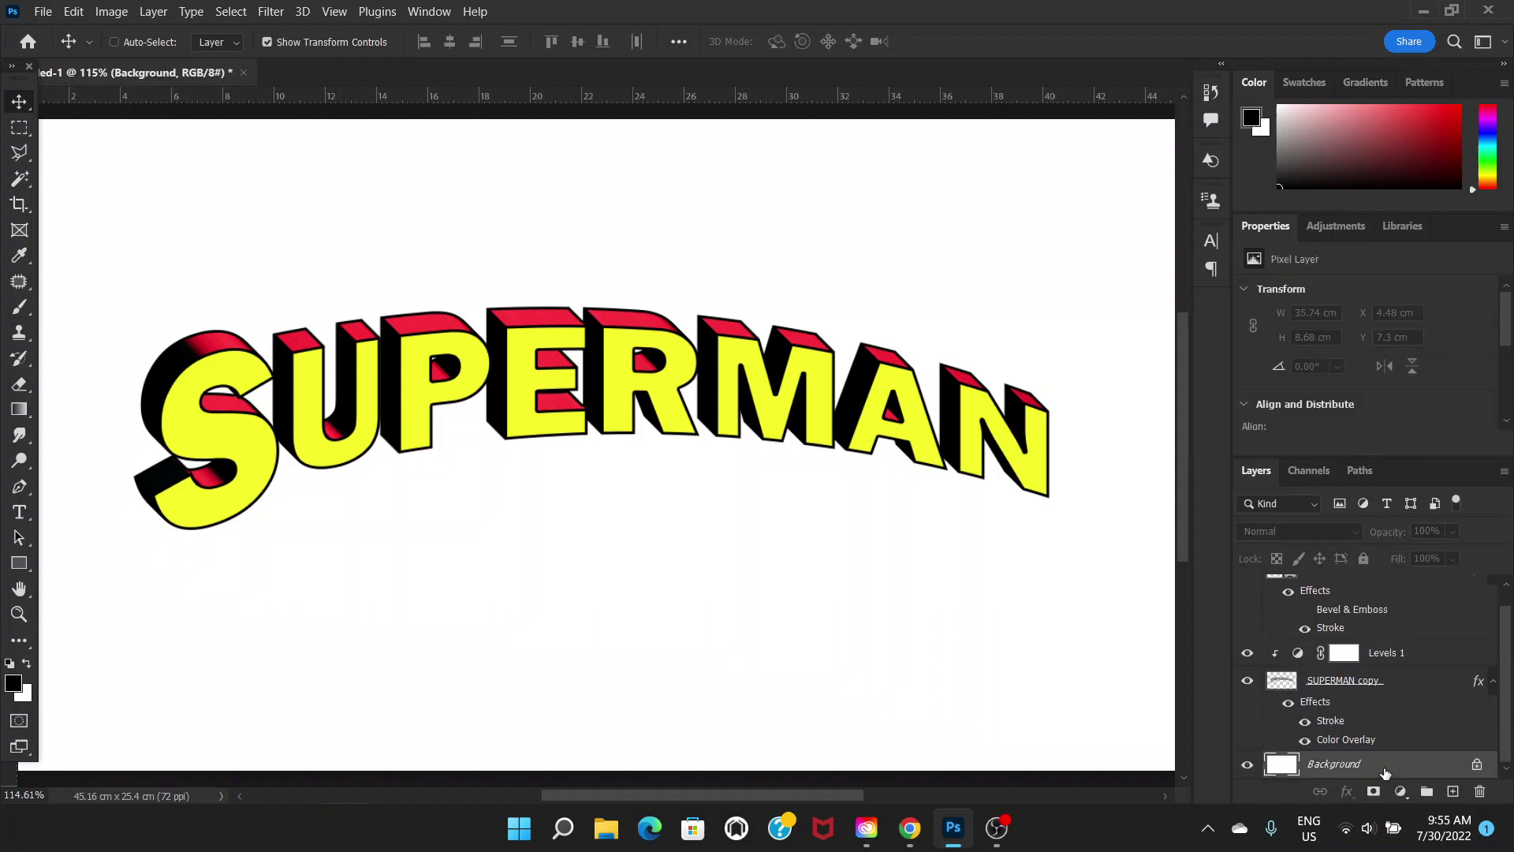
left_click(15, 681)
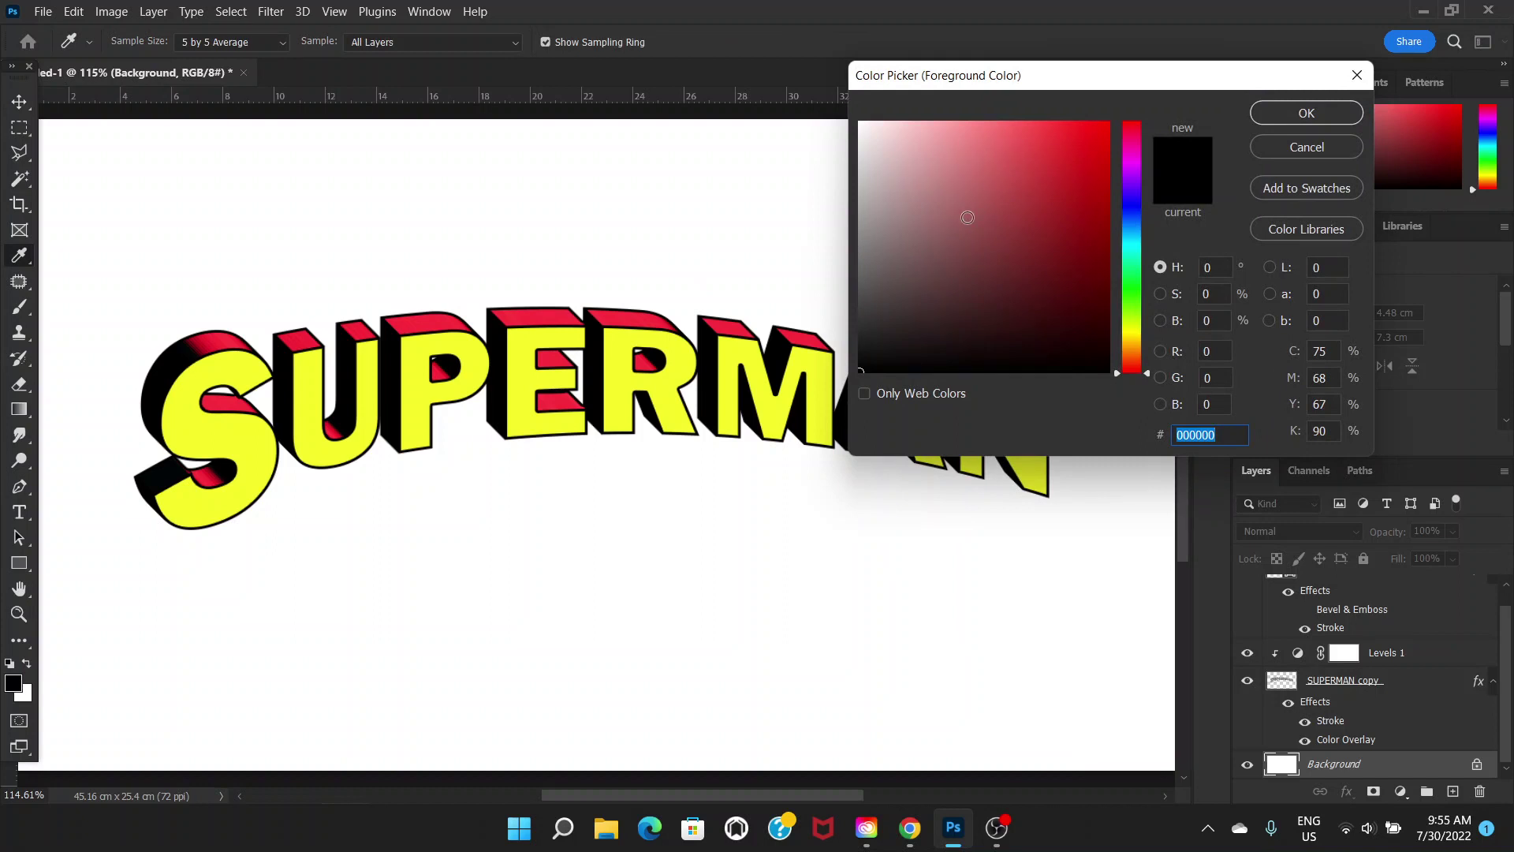
left_click(1030, 183)
left_click(1132, 234)
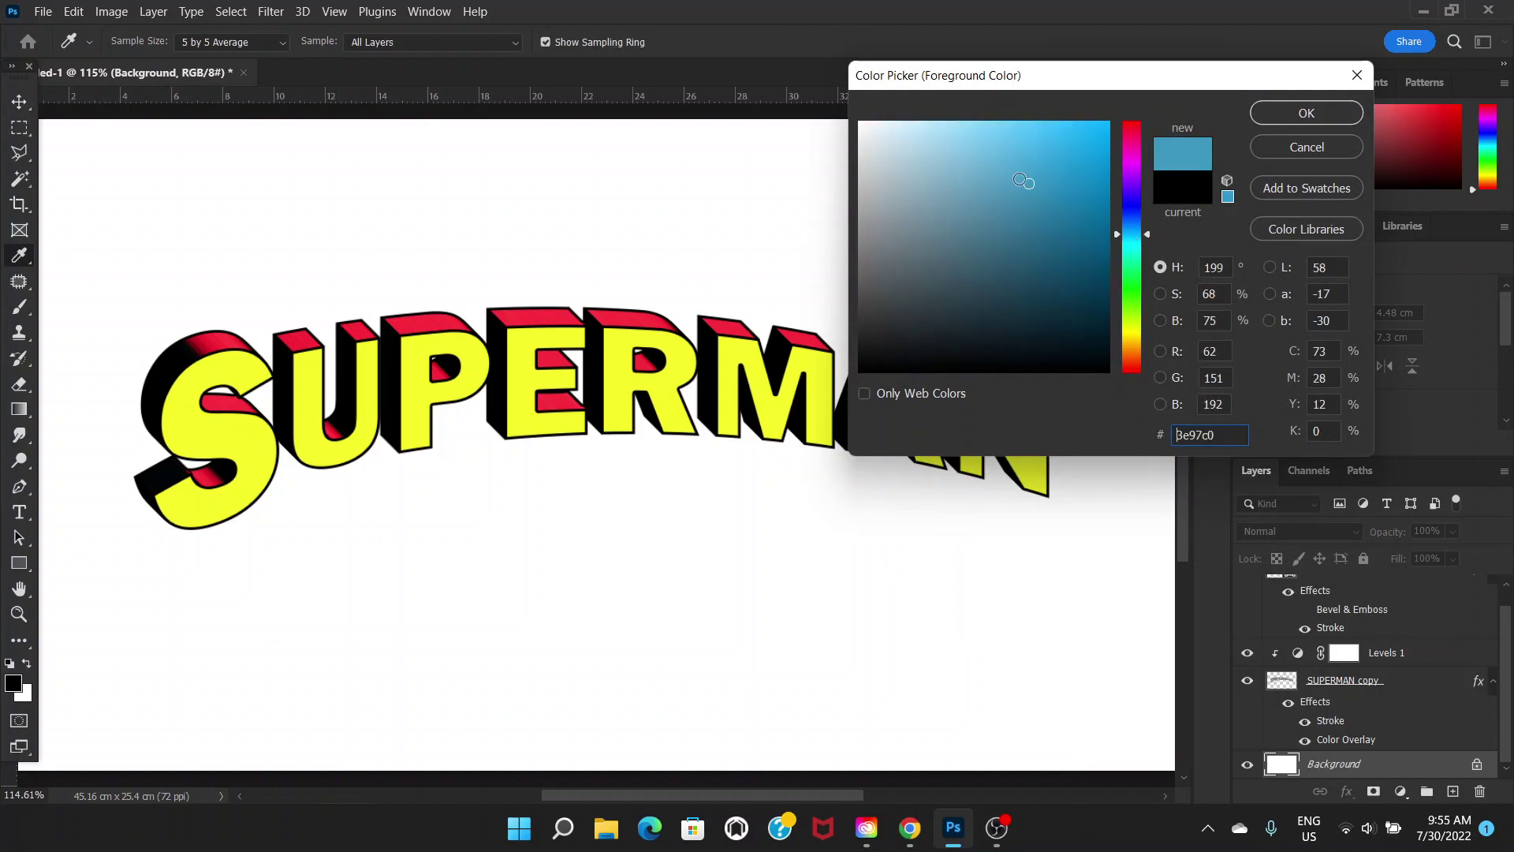
left_click(1025, 135)
left_click_drag(1035, 175, 1048, 170)
left_click(1115, 236)
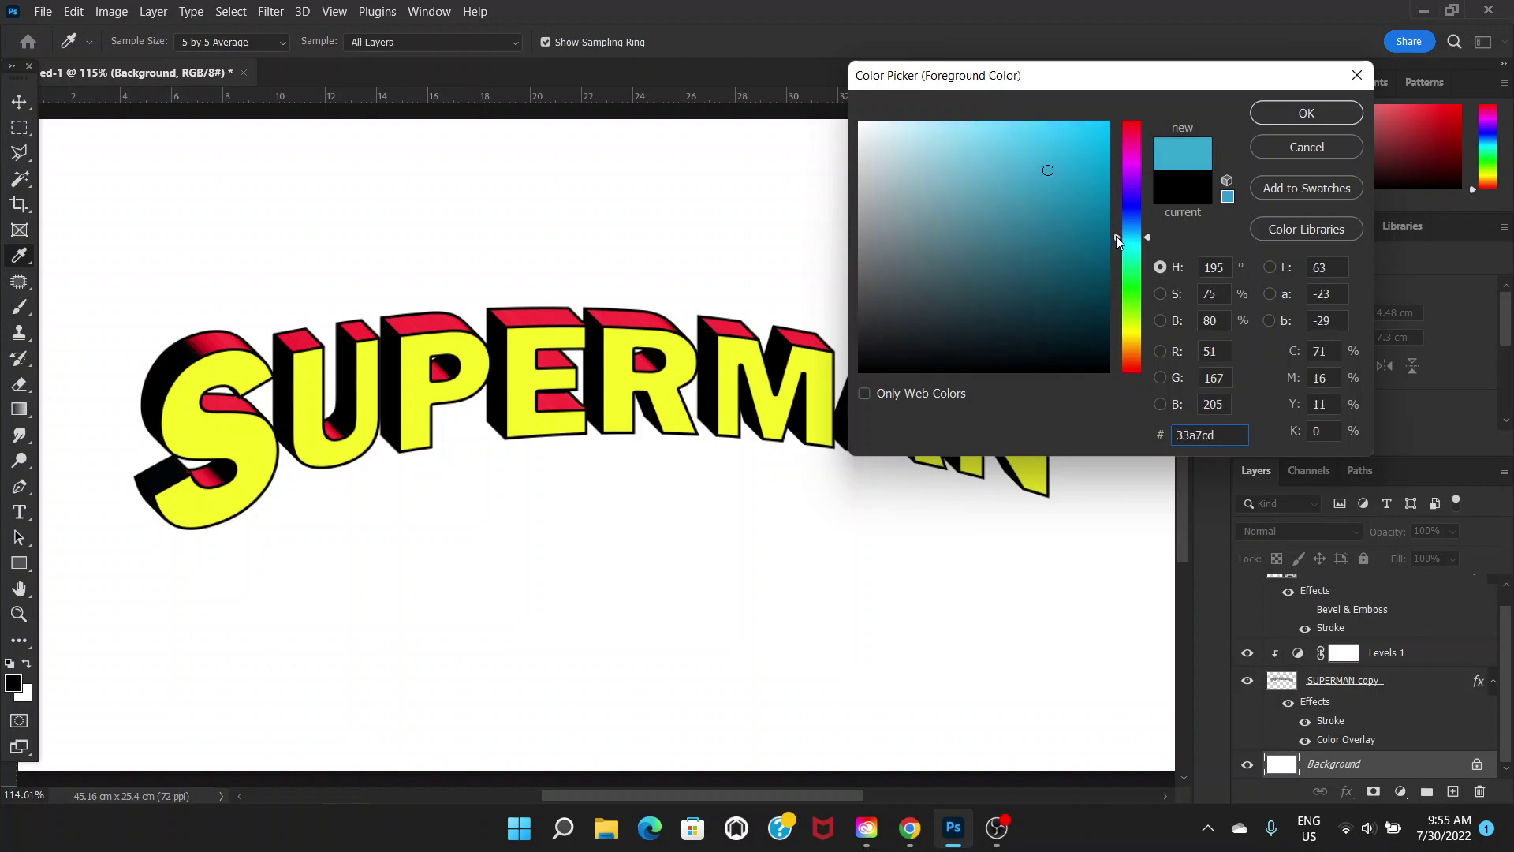
left_click(1306, 113)
key("v")
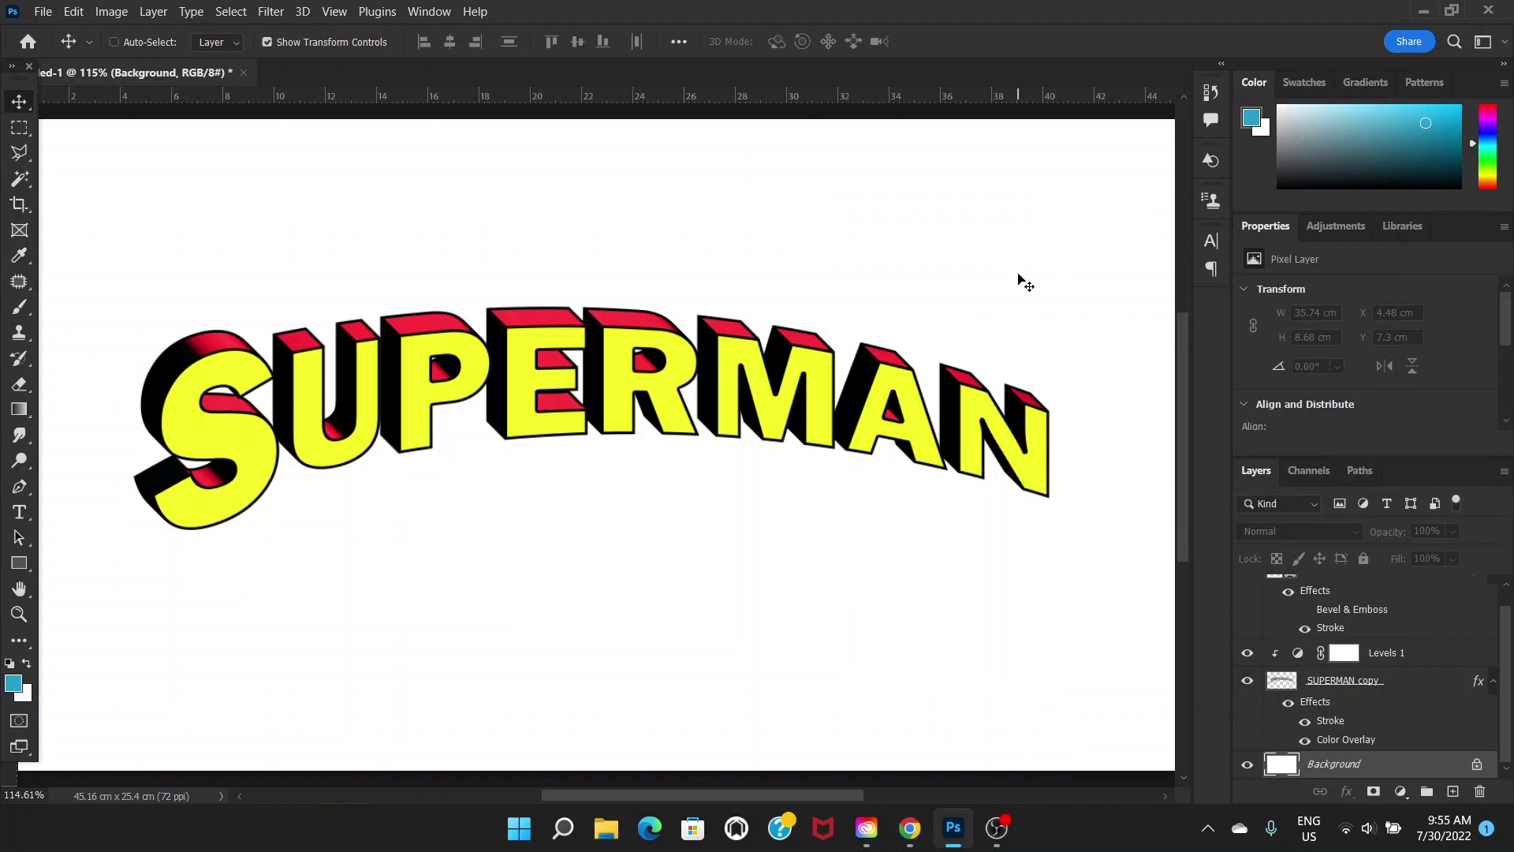
key("alt+BackSpace")
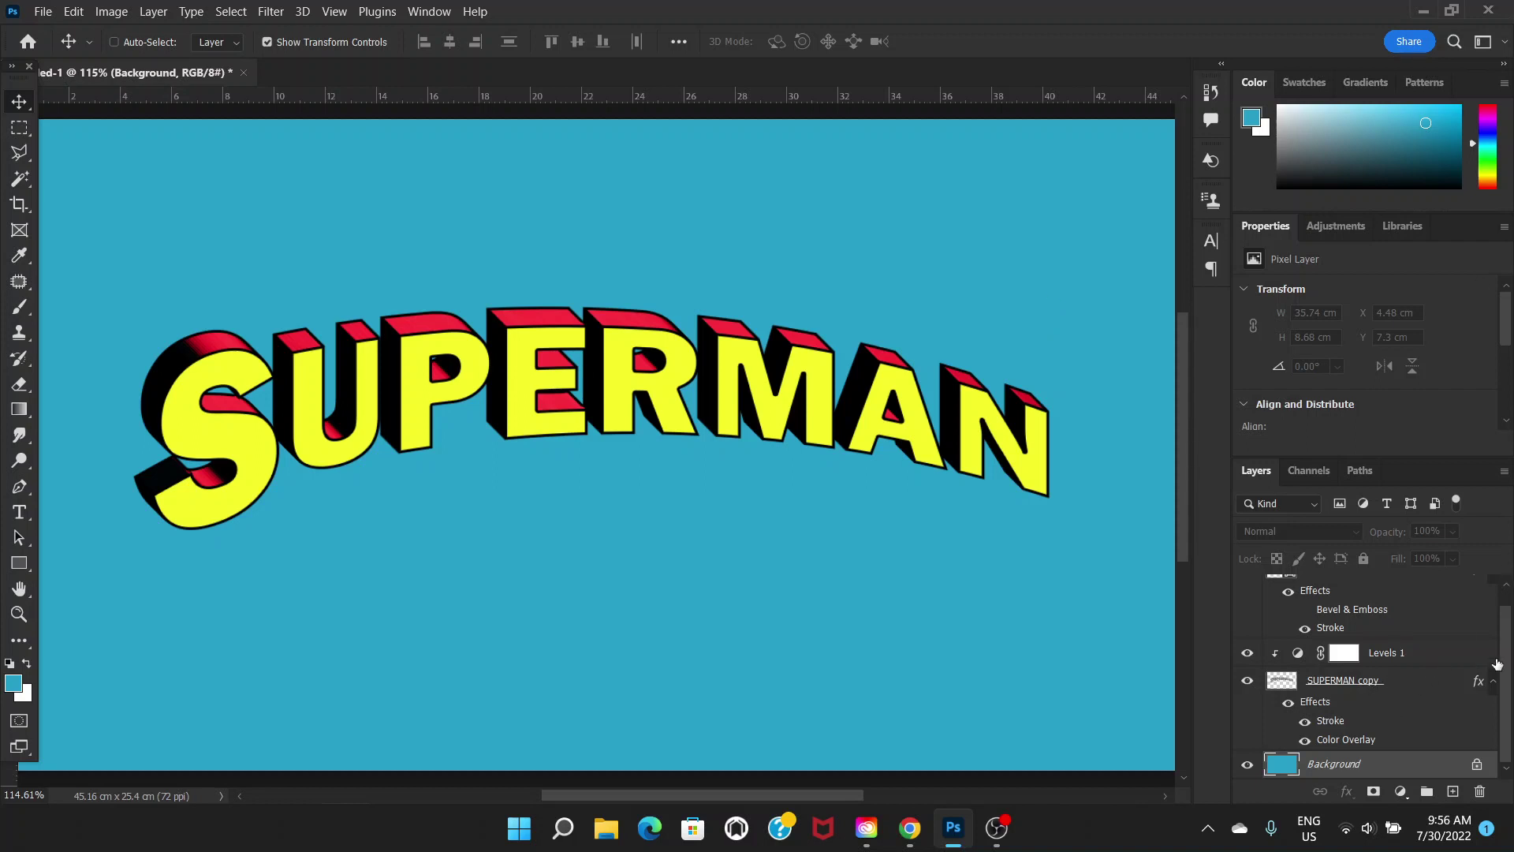
Stamp all visible layers into a new layer above the SUPERMAN shape layer and convert it to a smart object.
scroll(1505, 670, "up", 1)
left_click(1396, 595)
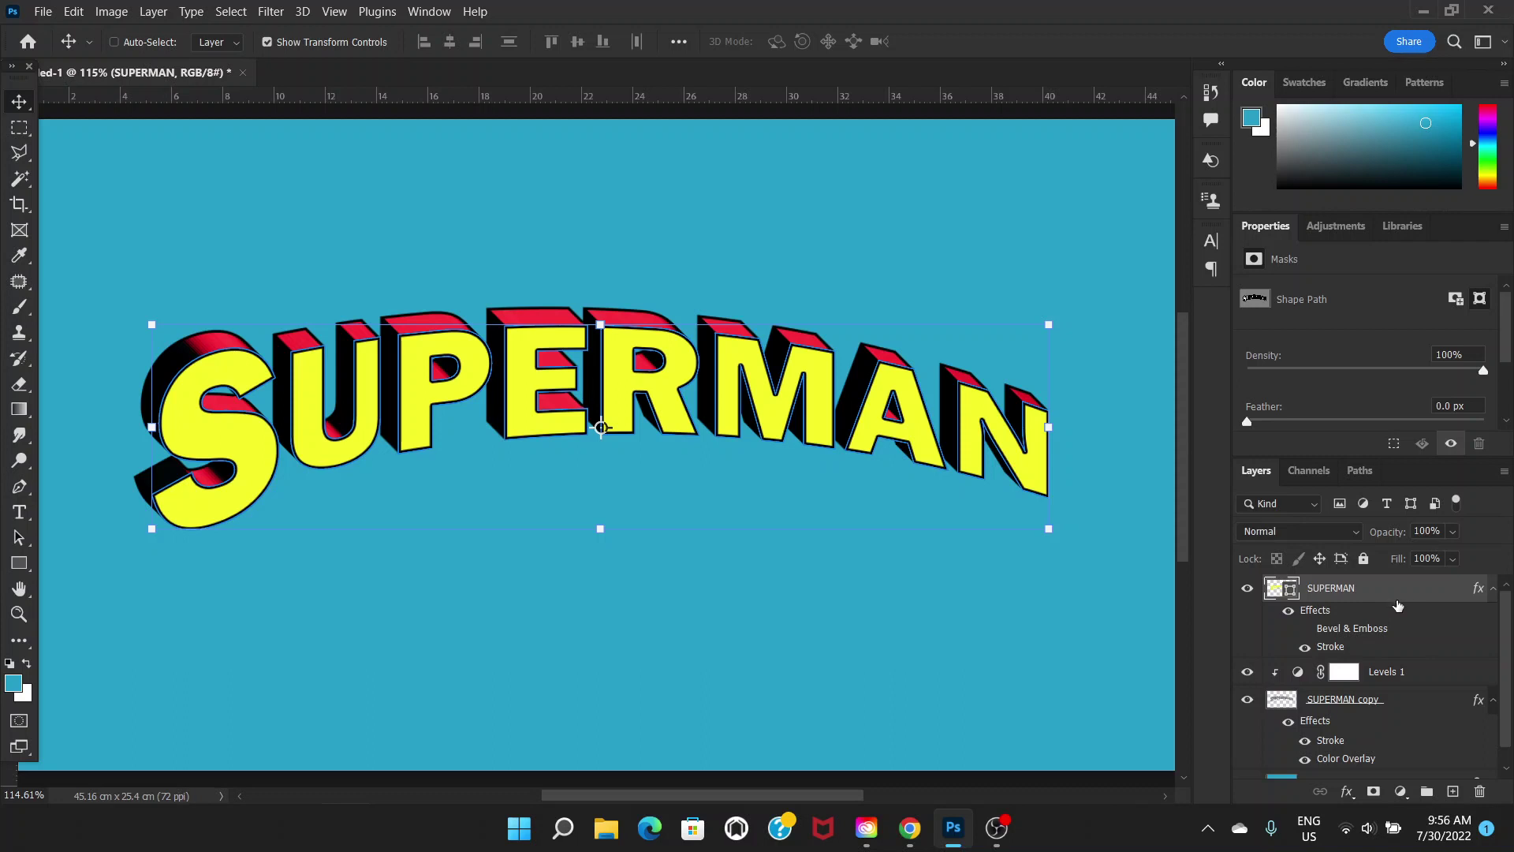
key("ctrl")
key("ctrl+alt+shift+e")
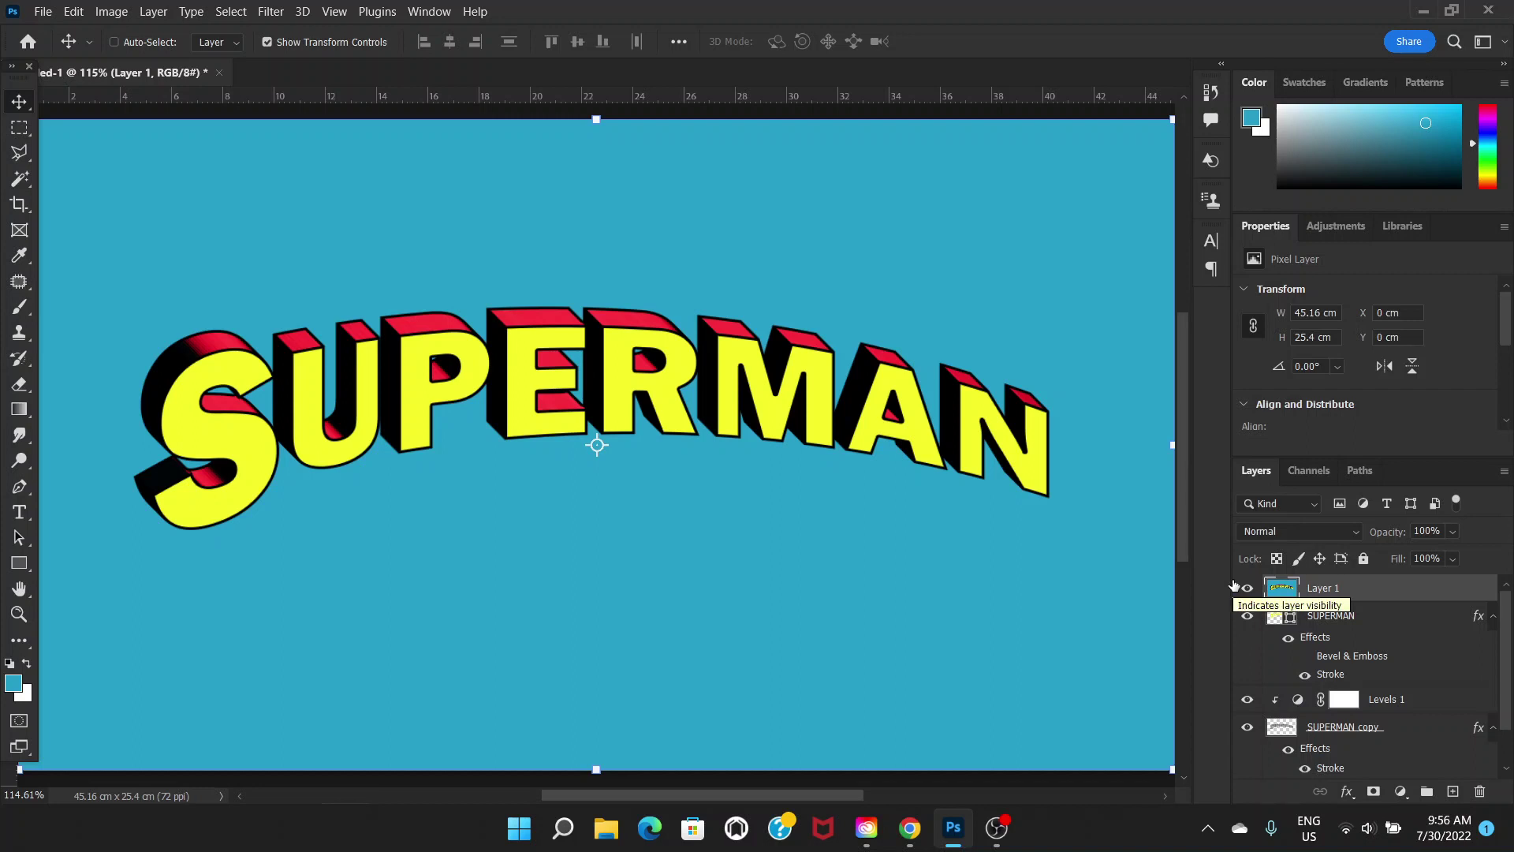
right_click(1367, 595)
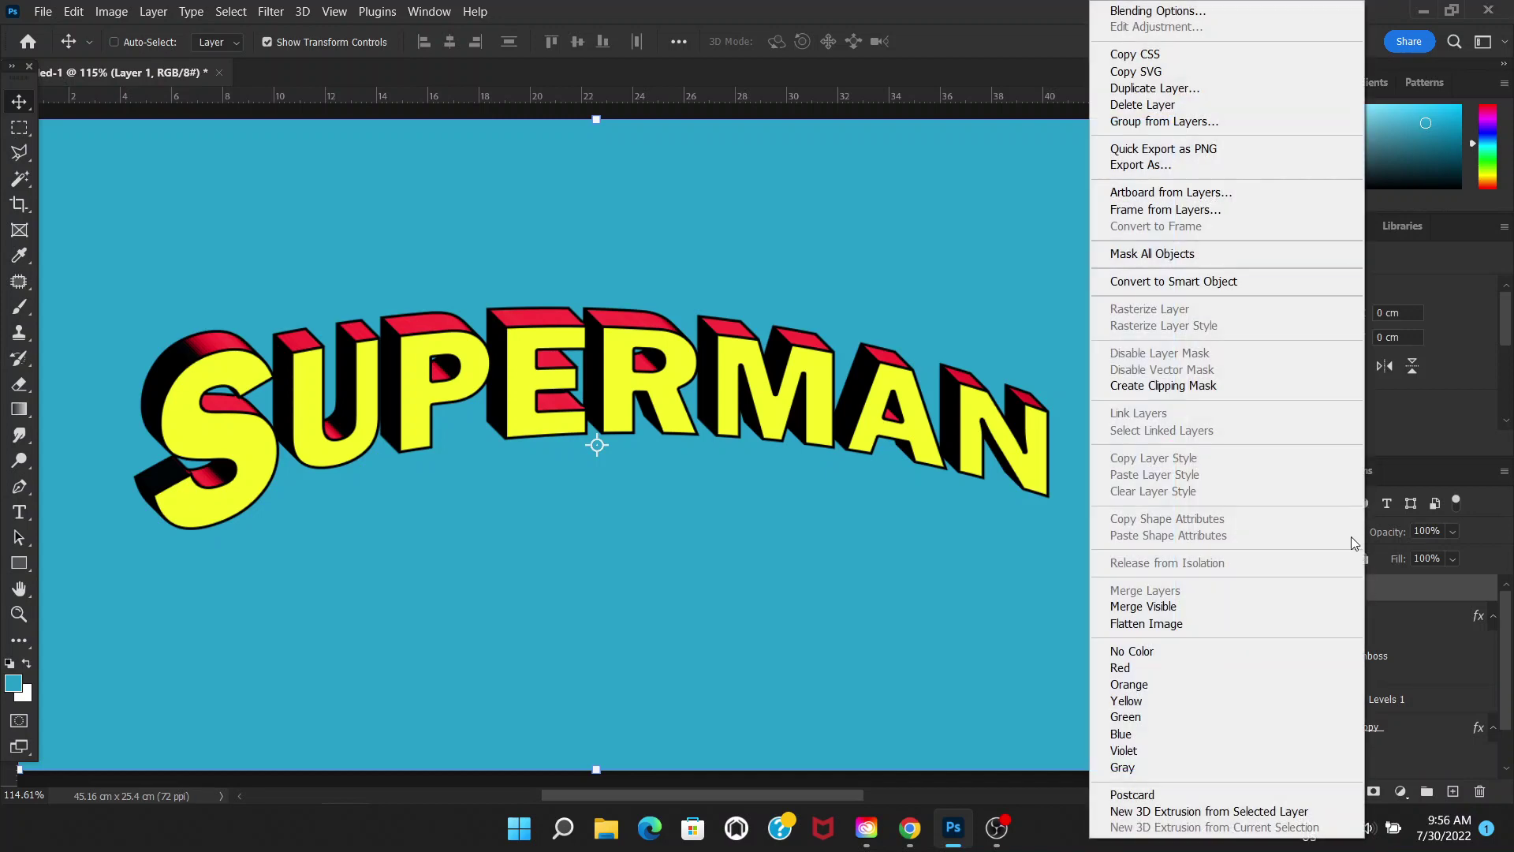
left_click(1190, 282)
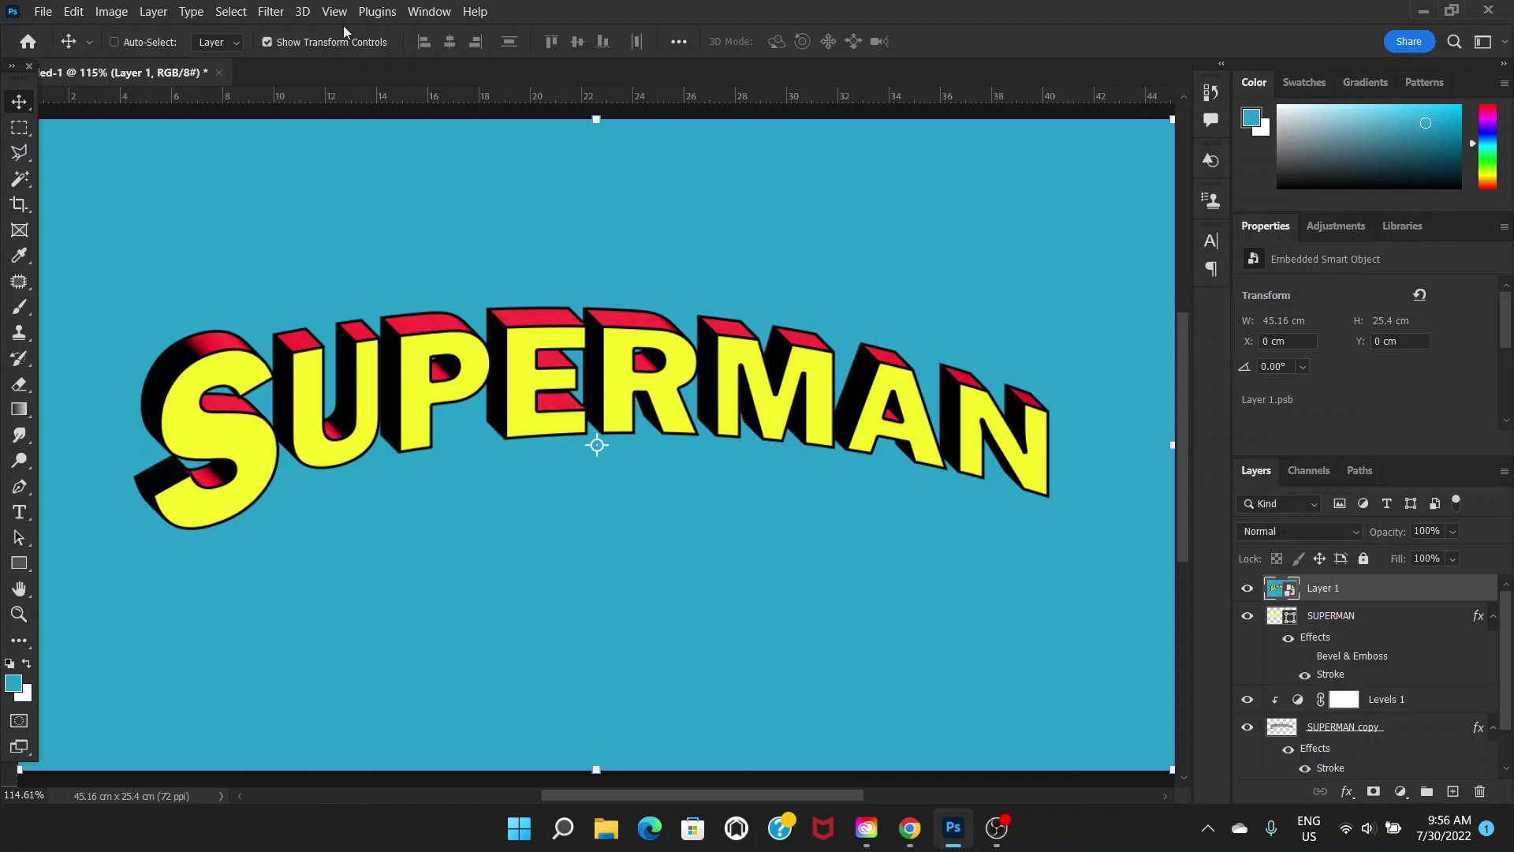
Open the Filter Gallery for the Layer 1 smart object and choose the Diffuse Glow distort filter.
left_click(272, 12)
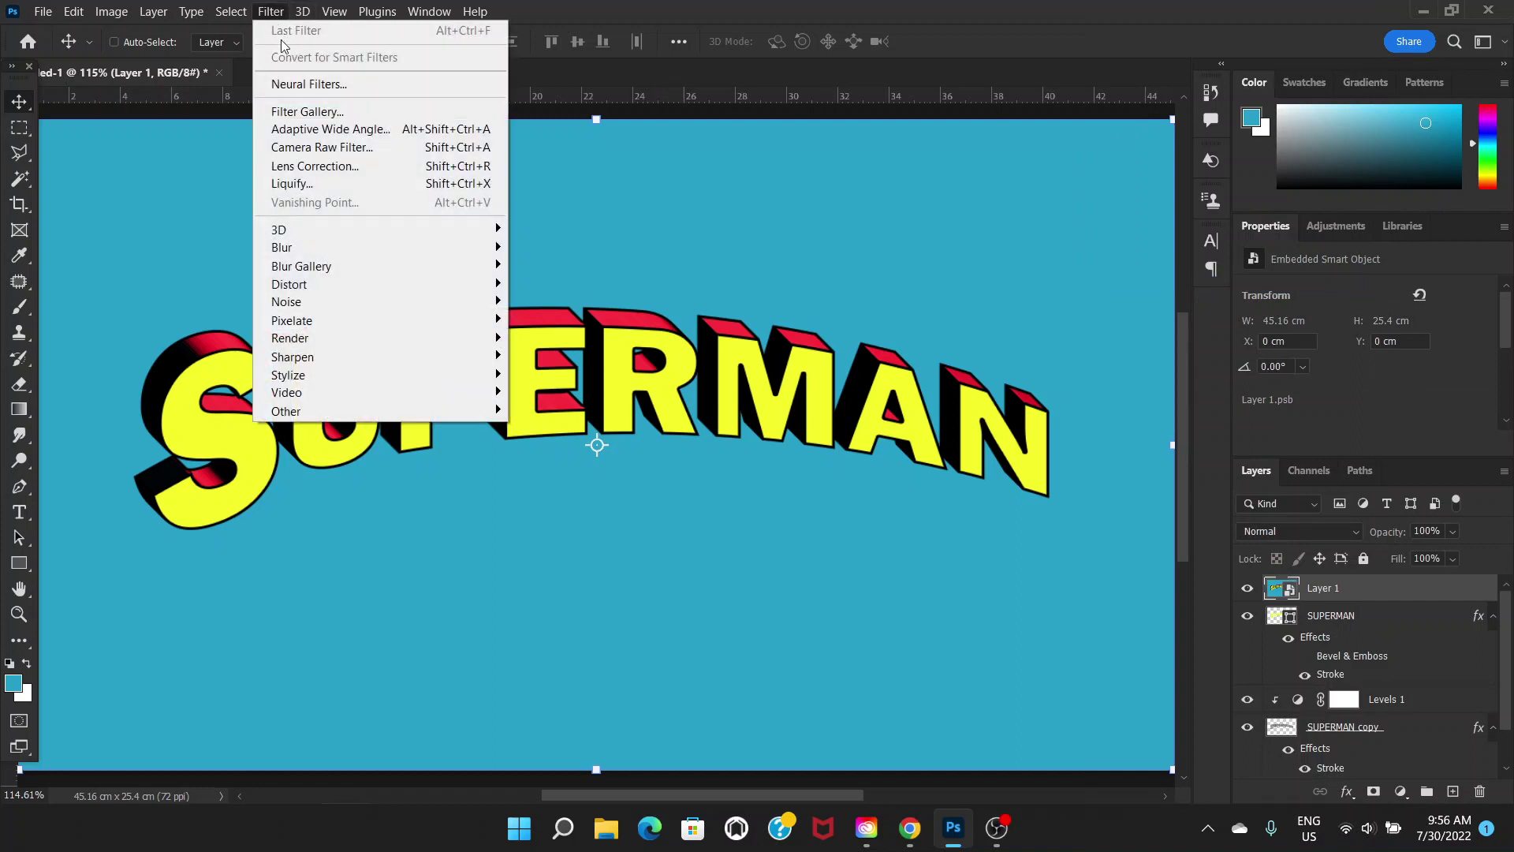
left_click(296, 117)
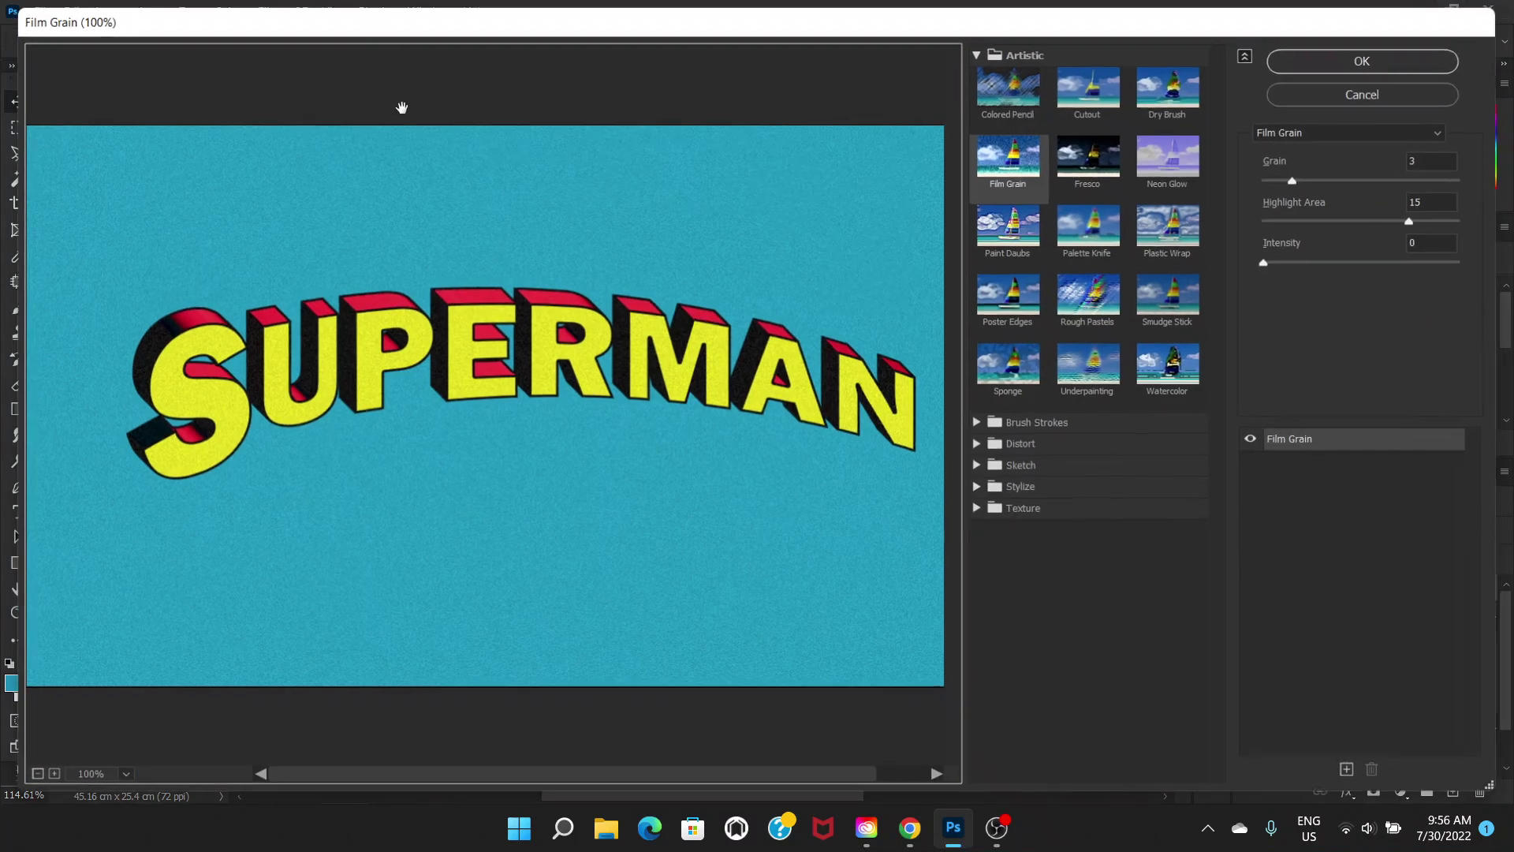
left_click(980, 51)
left_click(986, 95)
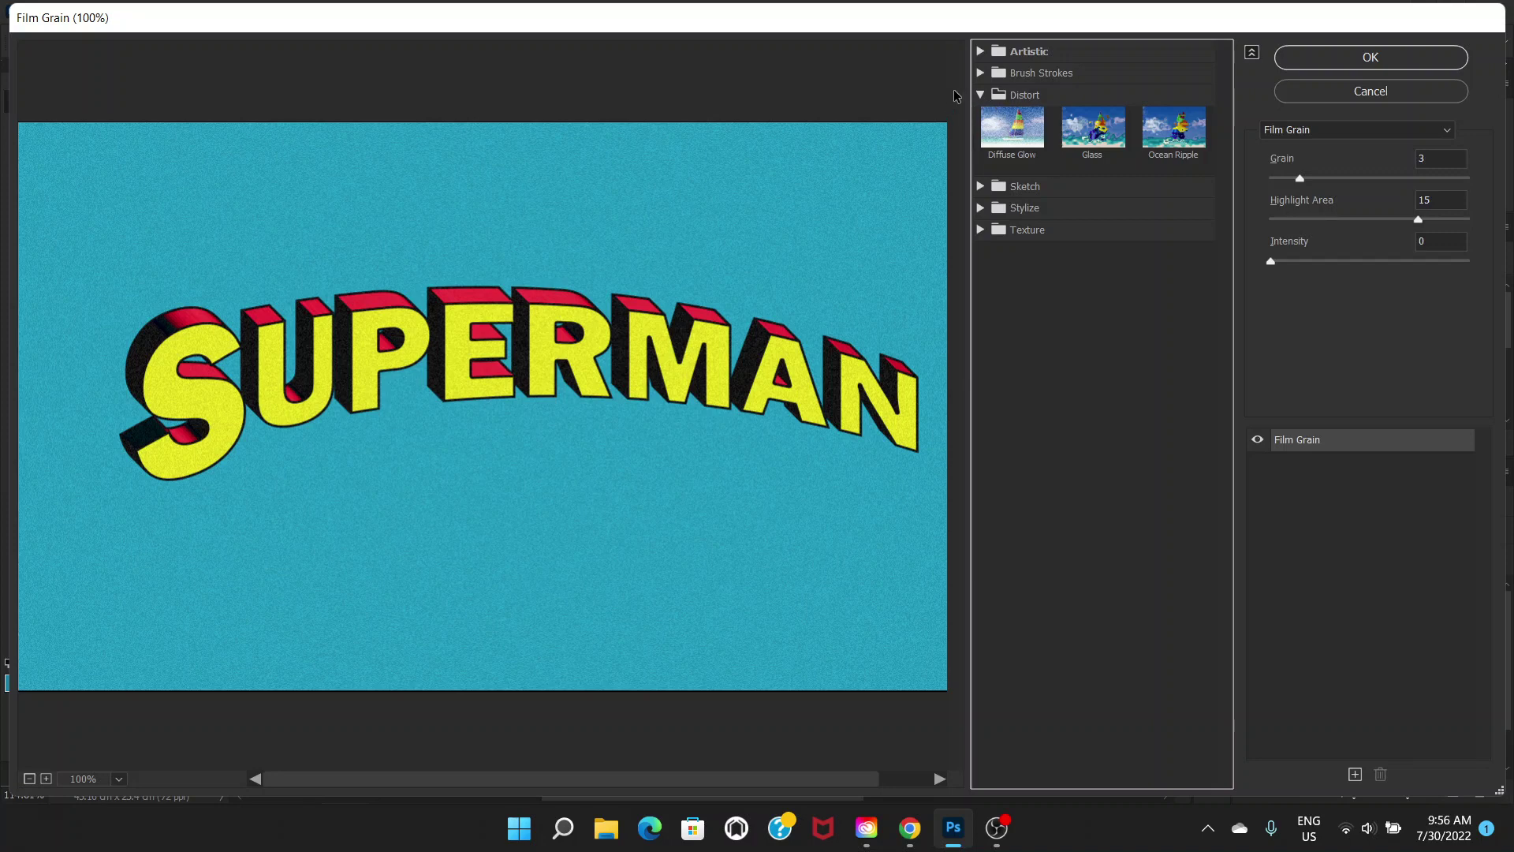
left_click(1011, 140)
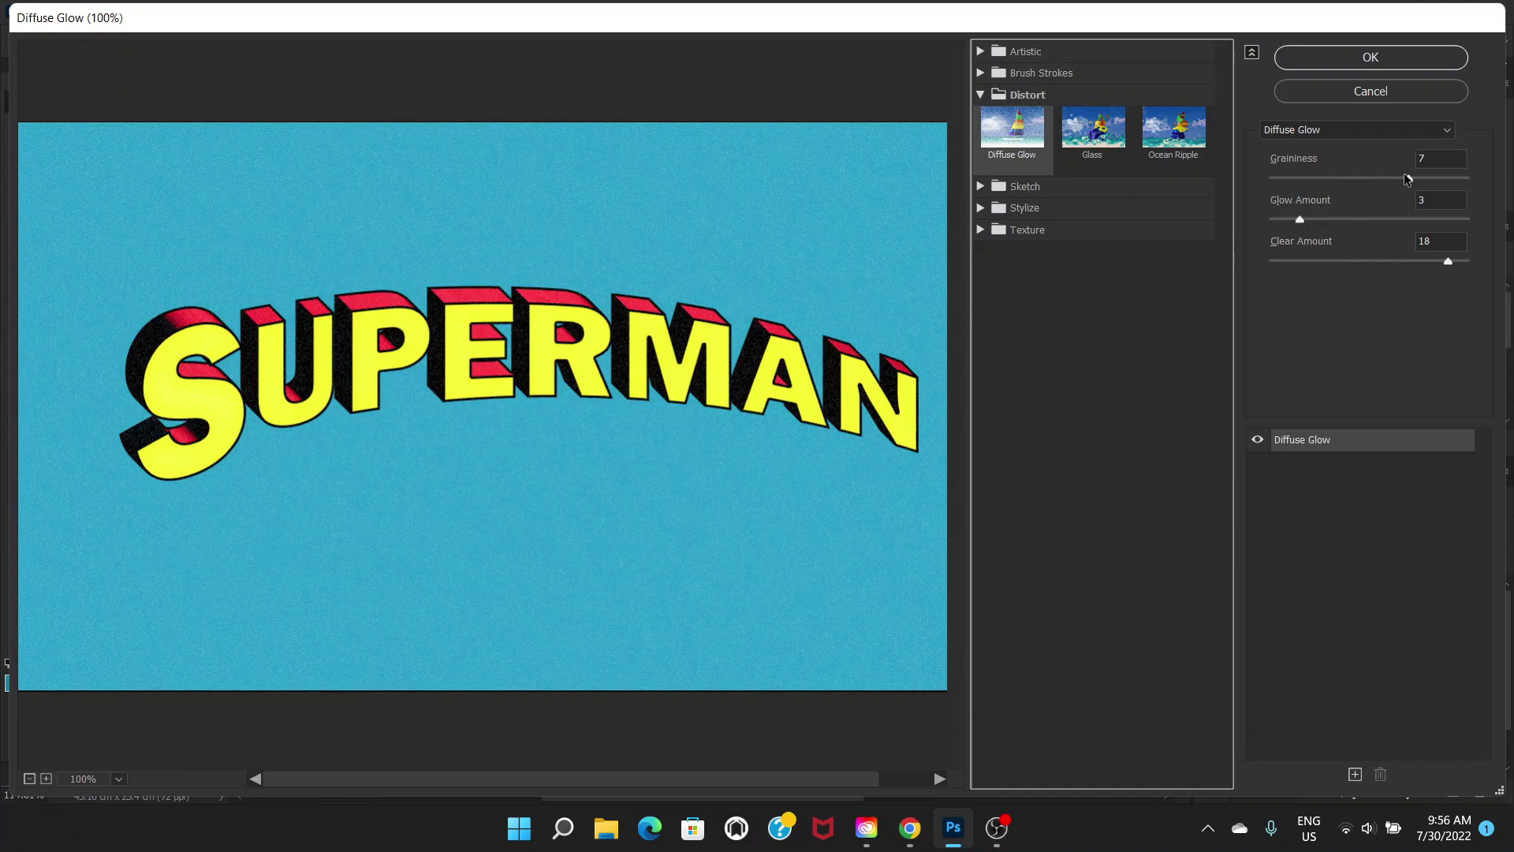
Set Diffuse Glow to graininess 8, glow amount 3 and clear amount 18, and apply it to Layer 1.
left_click_drag(1412, 178, 1341, 183)
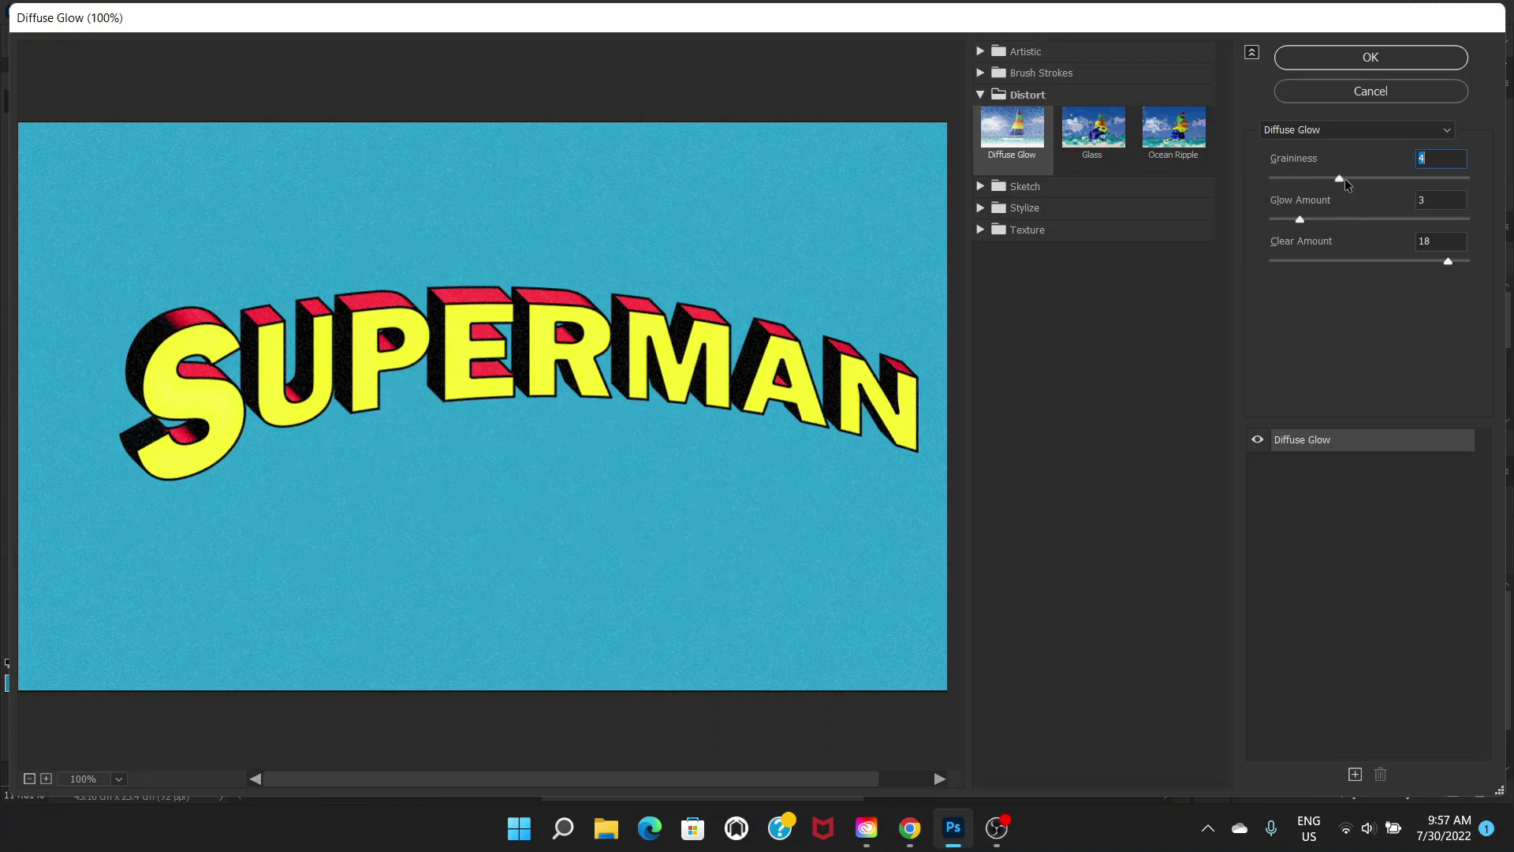
left_click_drag(1390, 178, 1423, 183)
mouse_move(1329, 221)
left_mouse_down()
mouse_move(1345, 223)
mouse_move(1321, 224)
left_mouse_up()
left_click_drag(1447, 261, 1398, 263)
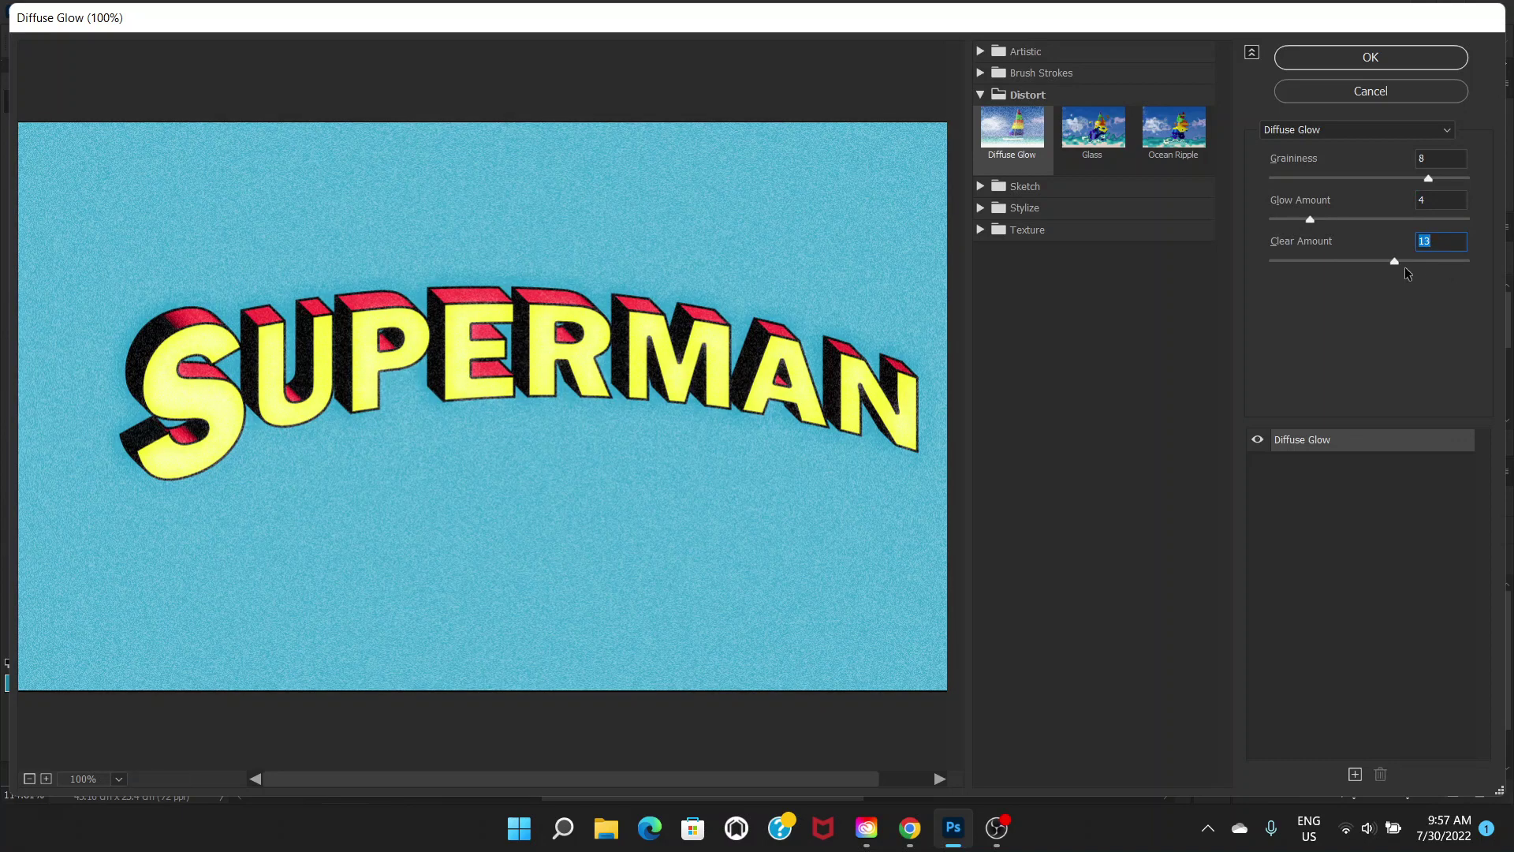
left_click_drag(1394, 262, 1424, 263)
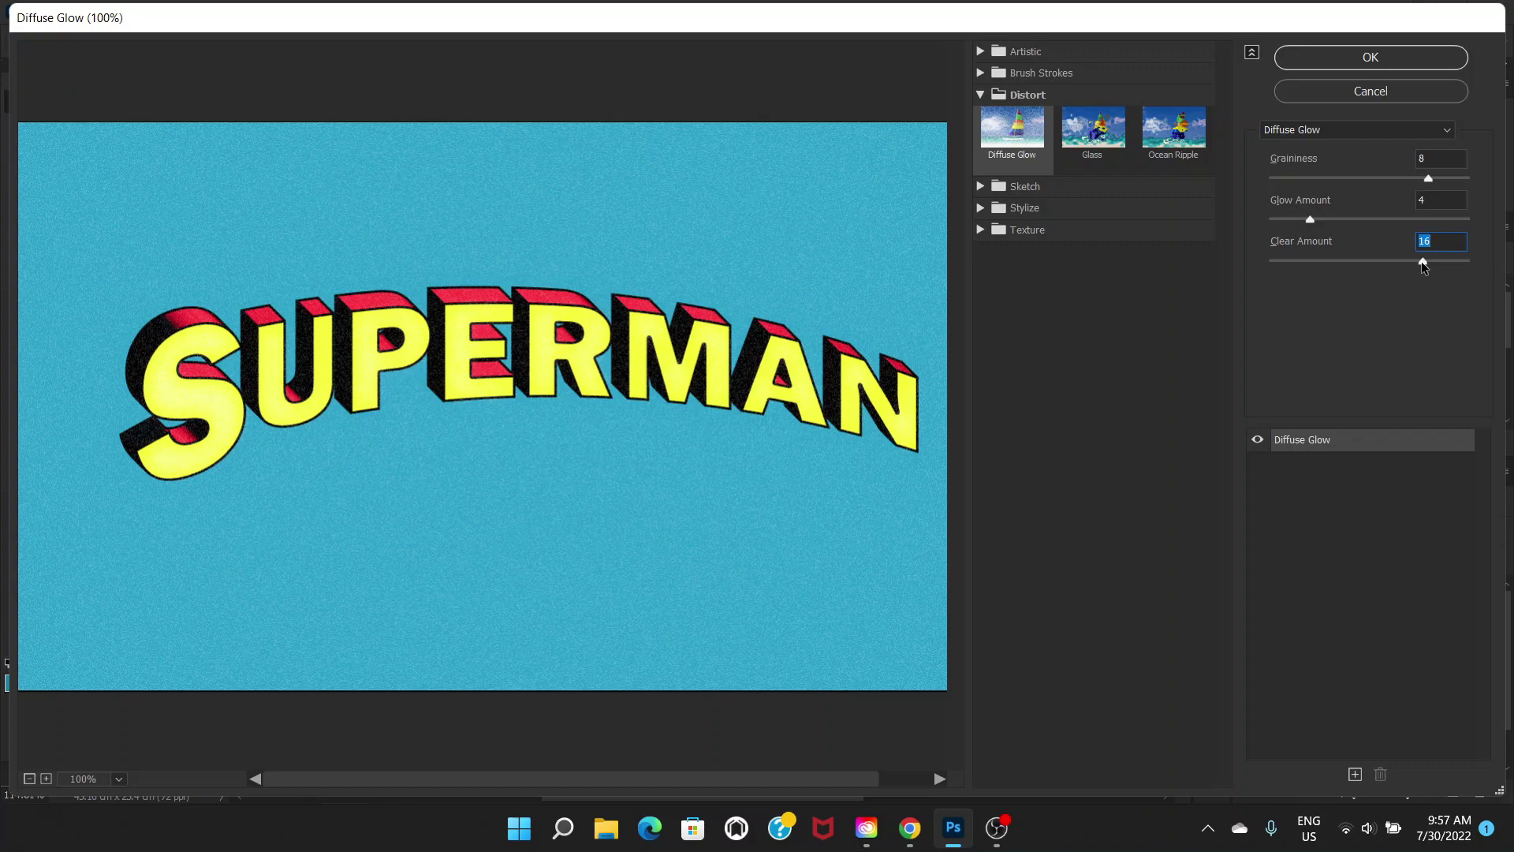
left_click_drag(1425, 262, 1458, 261)
left_click_drag(1309, 220, 1302, 221)
left_click(1352, 56)
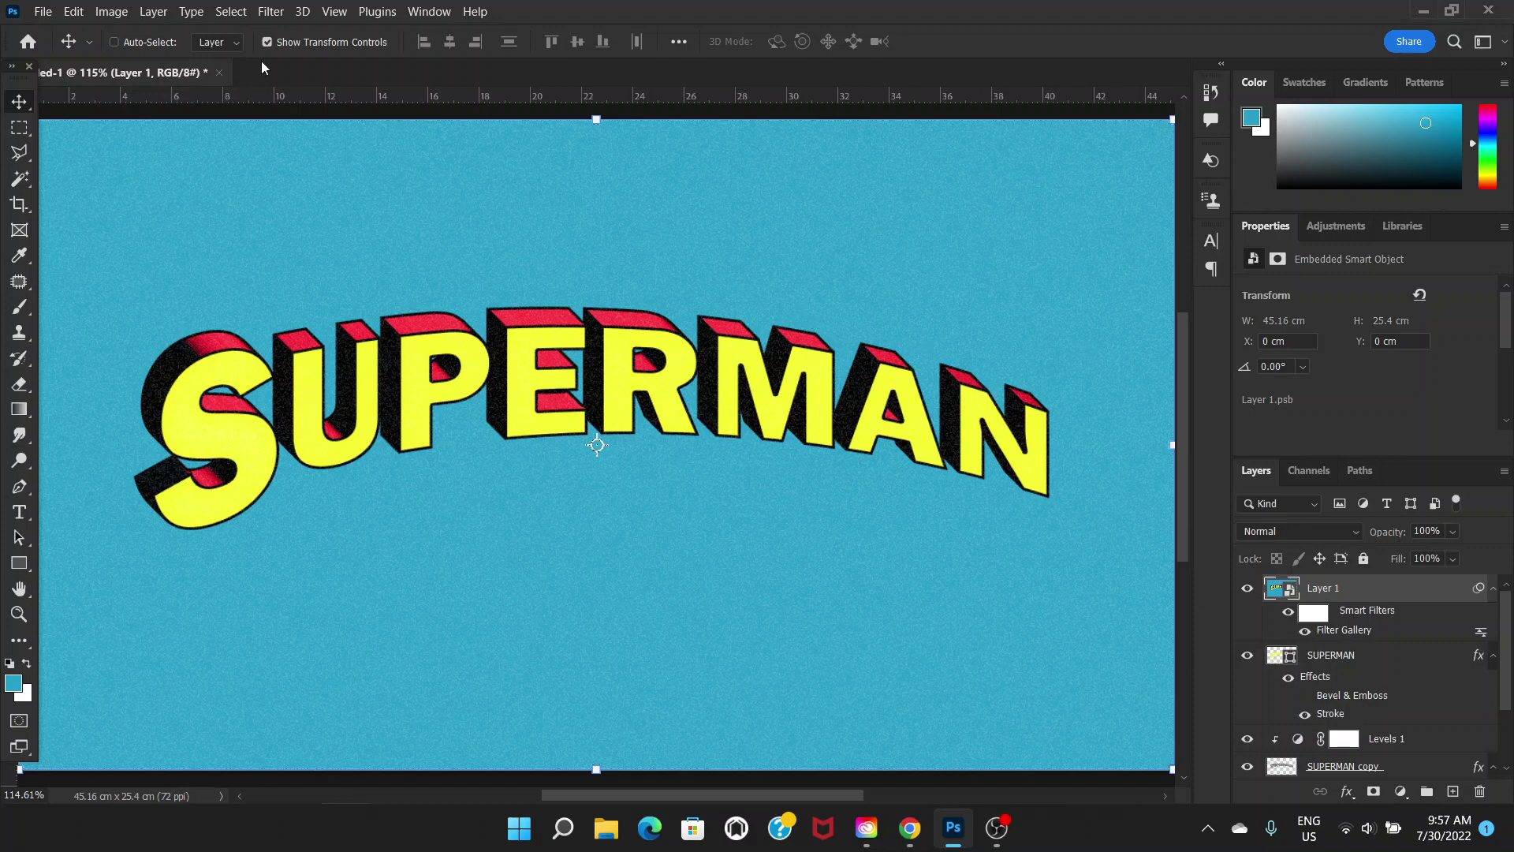
Start a second Filter Gallery effect on Layer 1 and choose the Film Grain artistic filter.
left_click(276, 12)
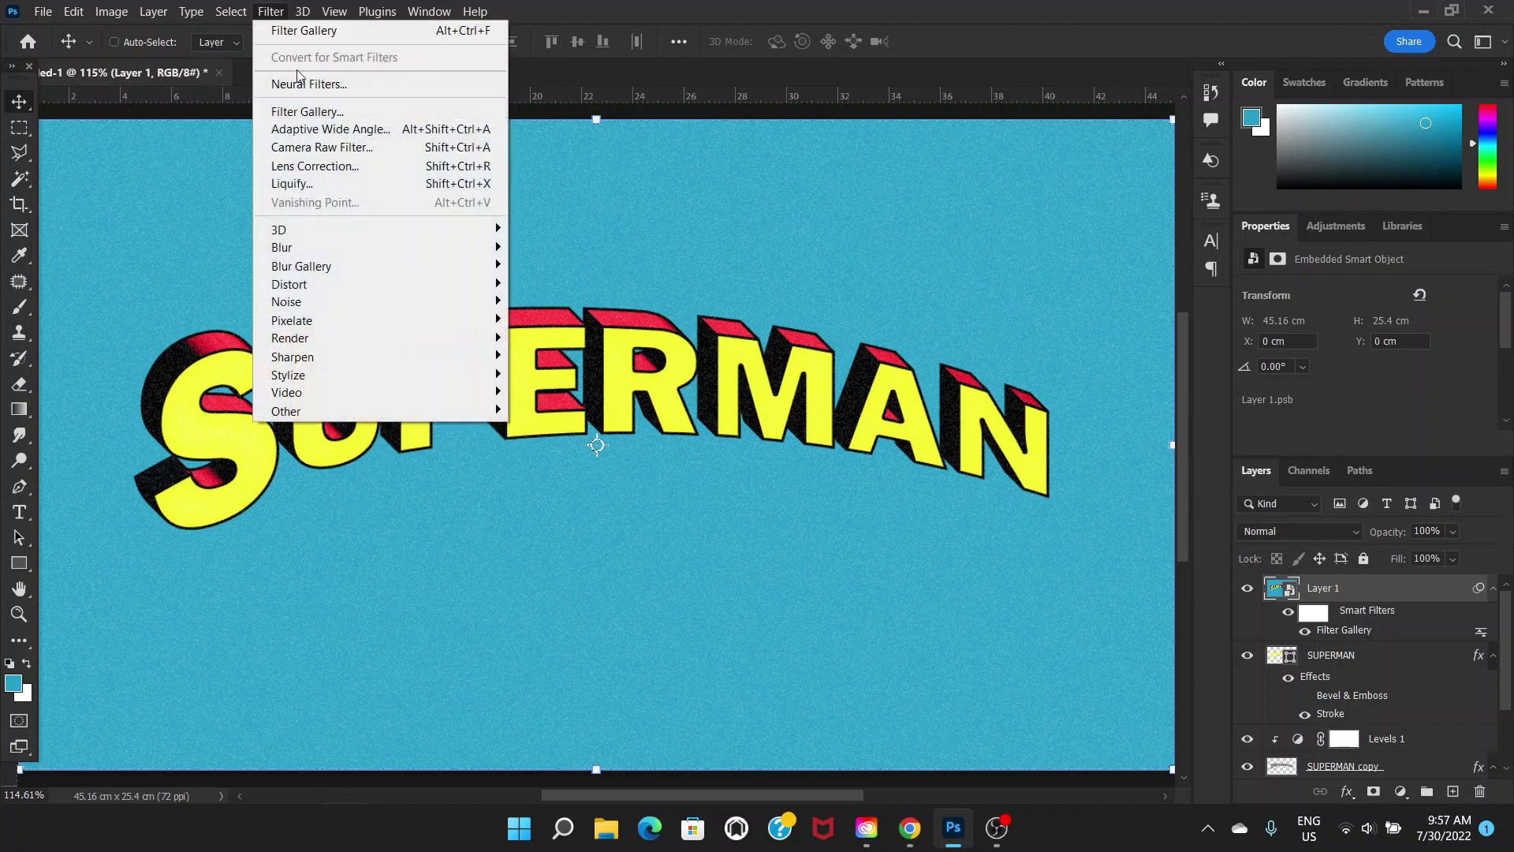
left_click(323, 117)
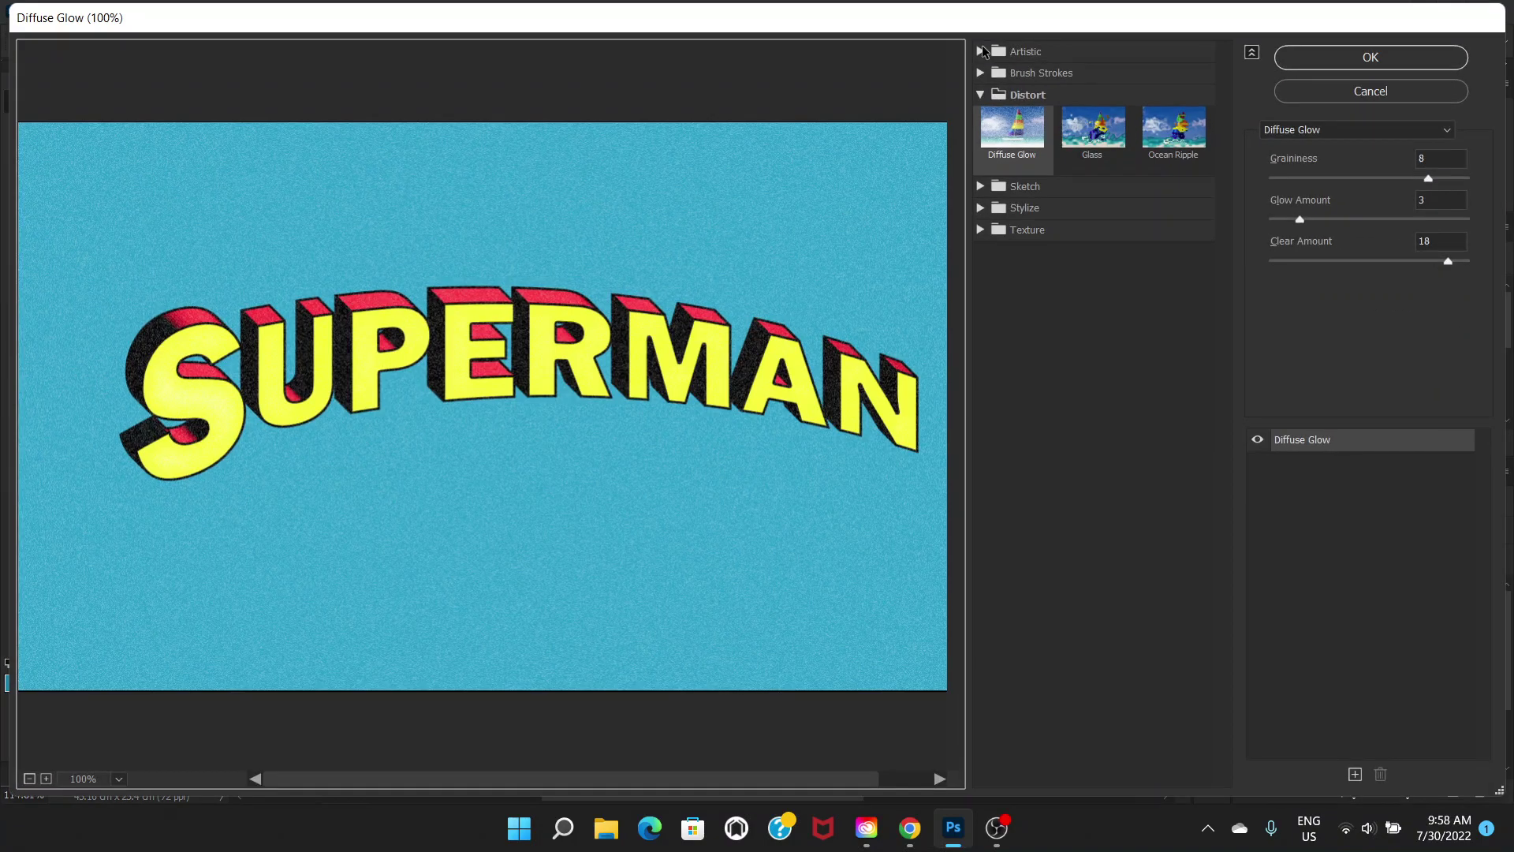
left_click(981, 51)
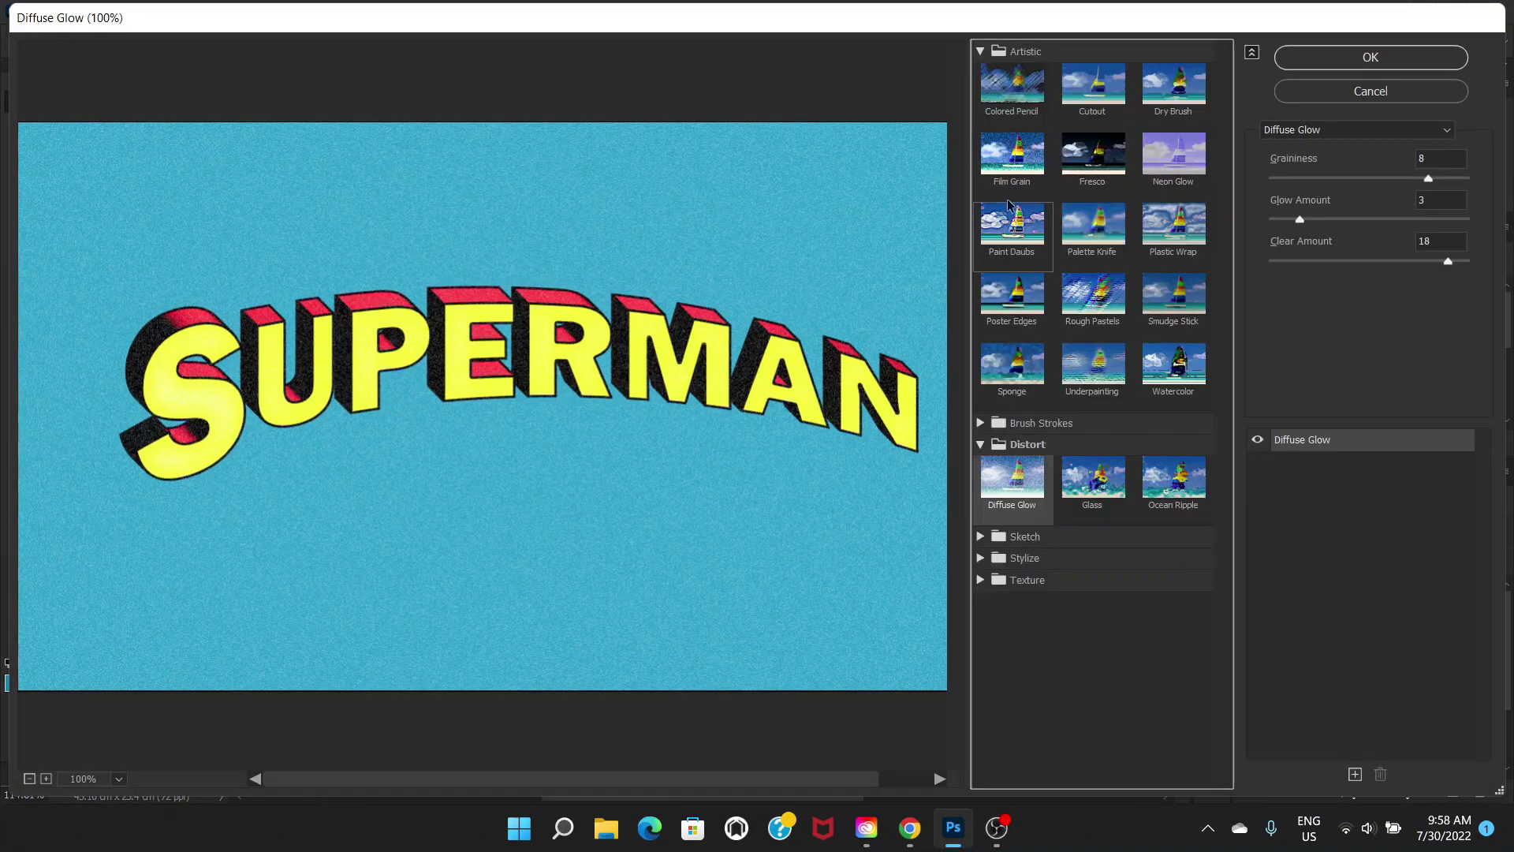
left_click(1013, 158)
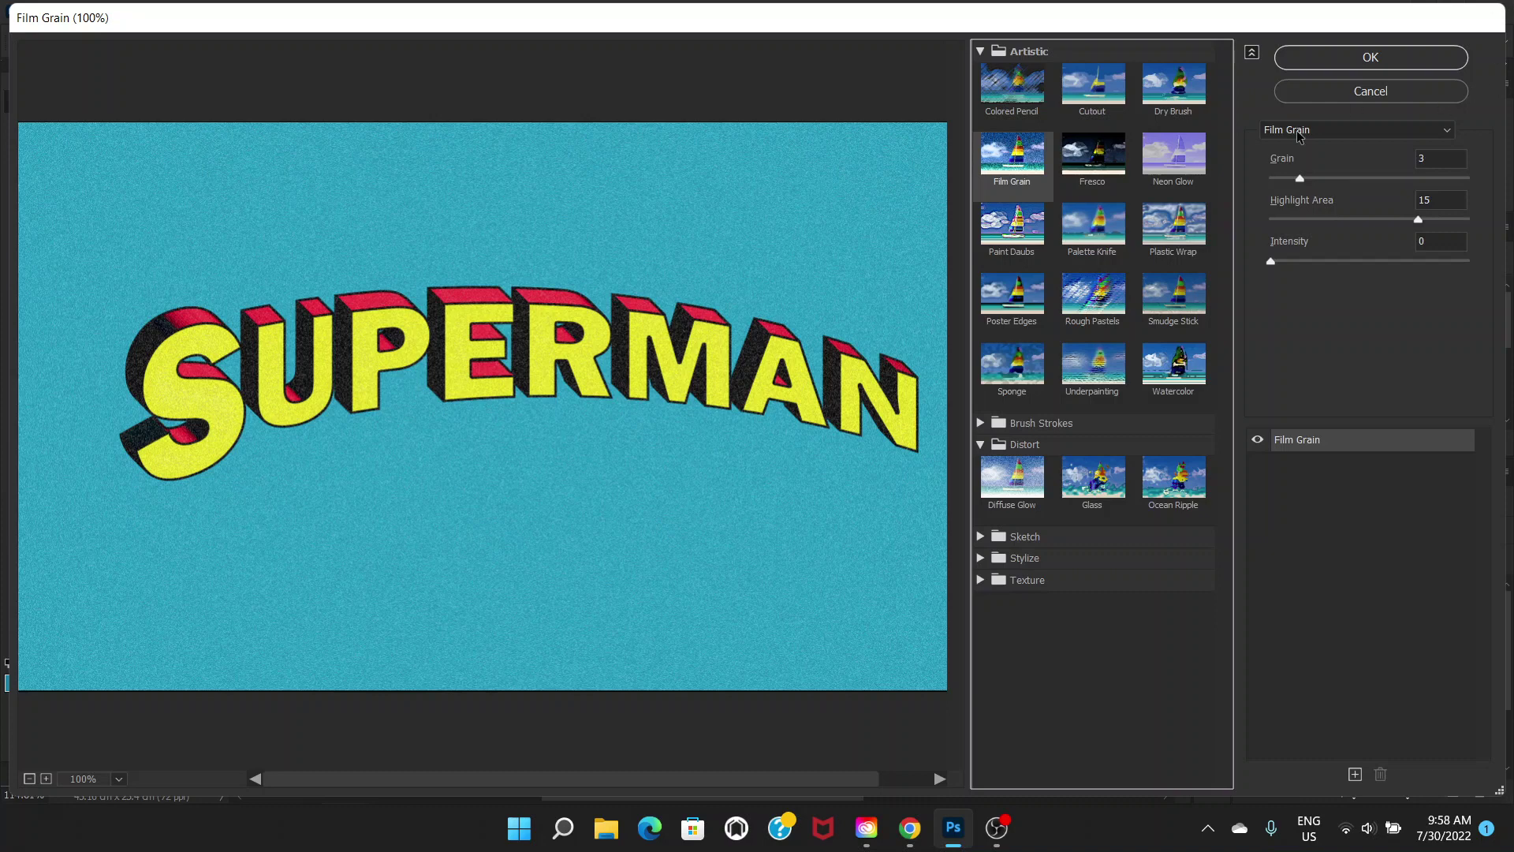
Set Film Grain to grain 3, highlight area 8 and intensity 1, and apply it to the smart object.
mouse_move(1300, 180)
left_mouse_down()
mouse_move(1341, 177)
mouse_move(1290, 177)
left_mouse_up()
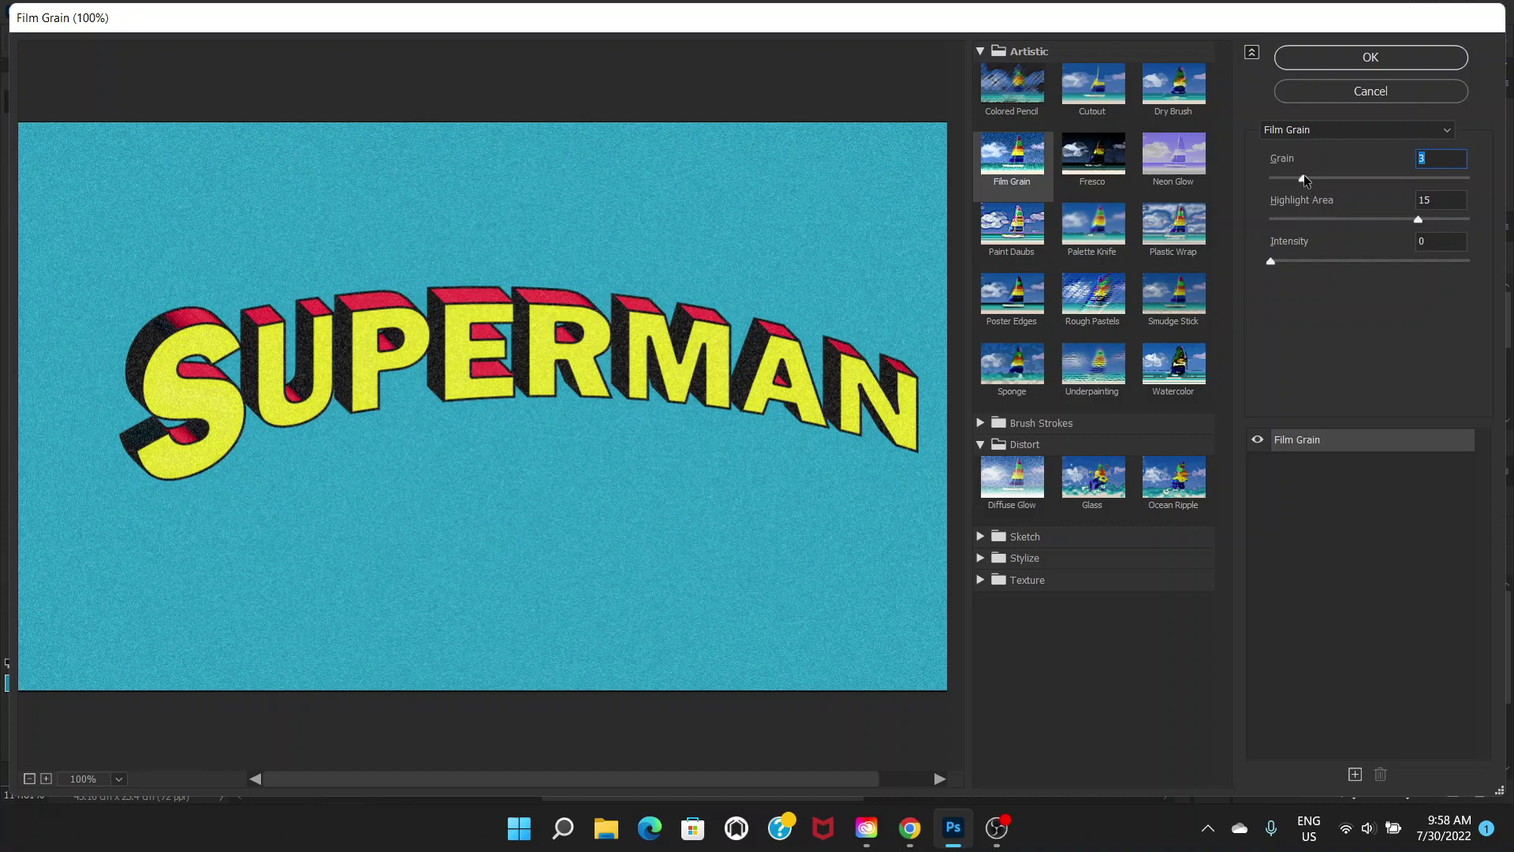
left_click(1417, 221)
left_click_drag(1413, 220, 1357, 223)
mouse_move(1272, 261)
left_mouse_down()
mouse_move(1309, 260)
mouse_move(1294, 260)
left_mouse_up()
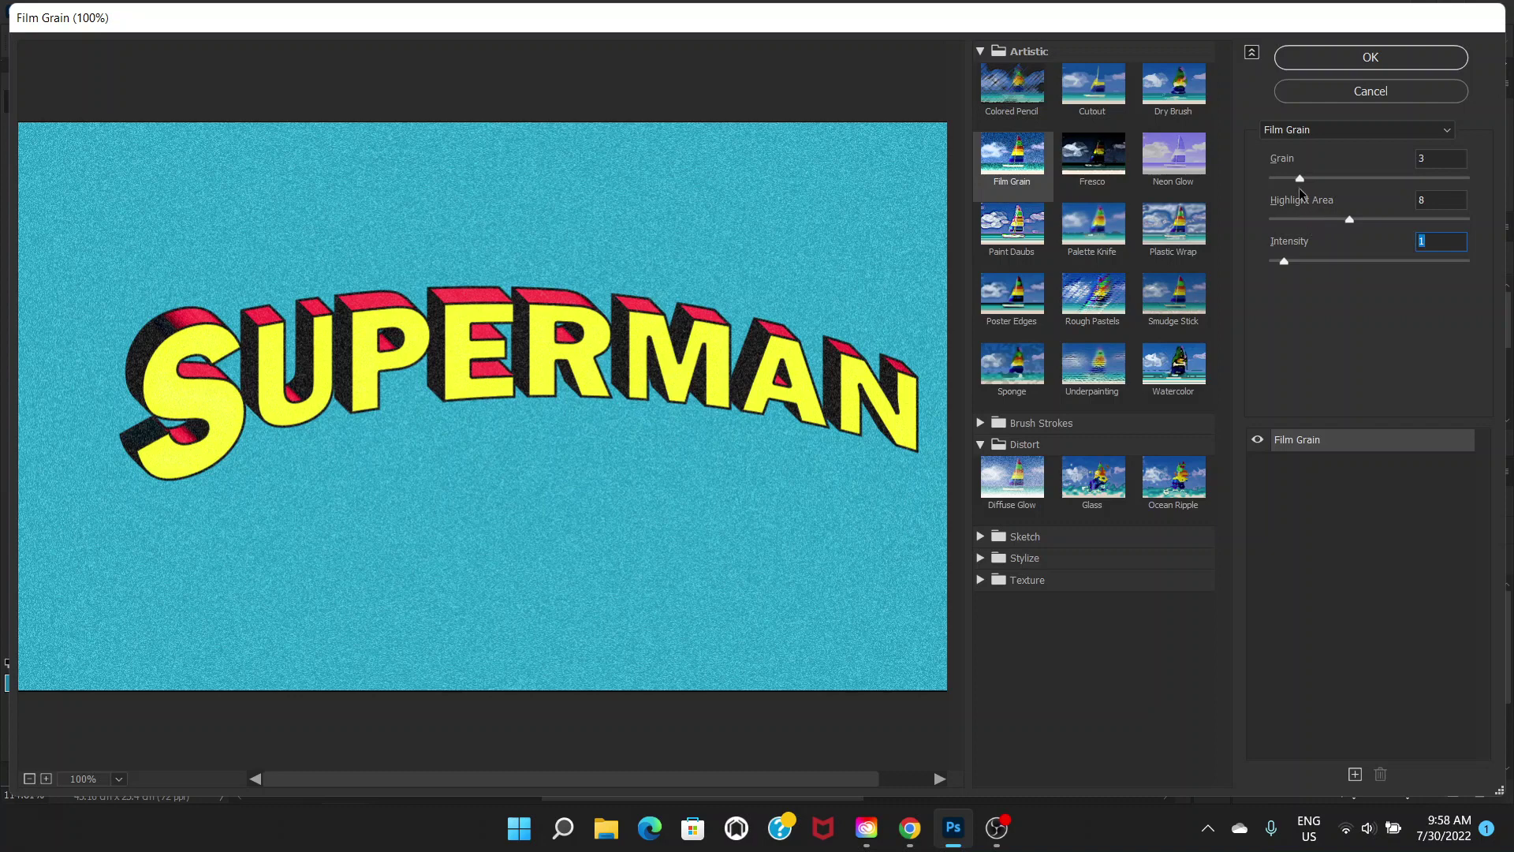
left_click_drag(1347, 223, 1290, 180)
left_click(1343, 61)
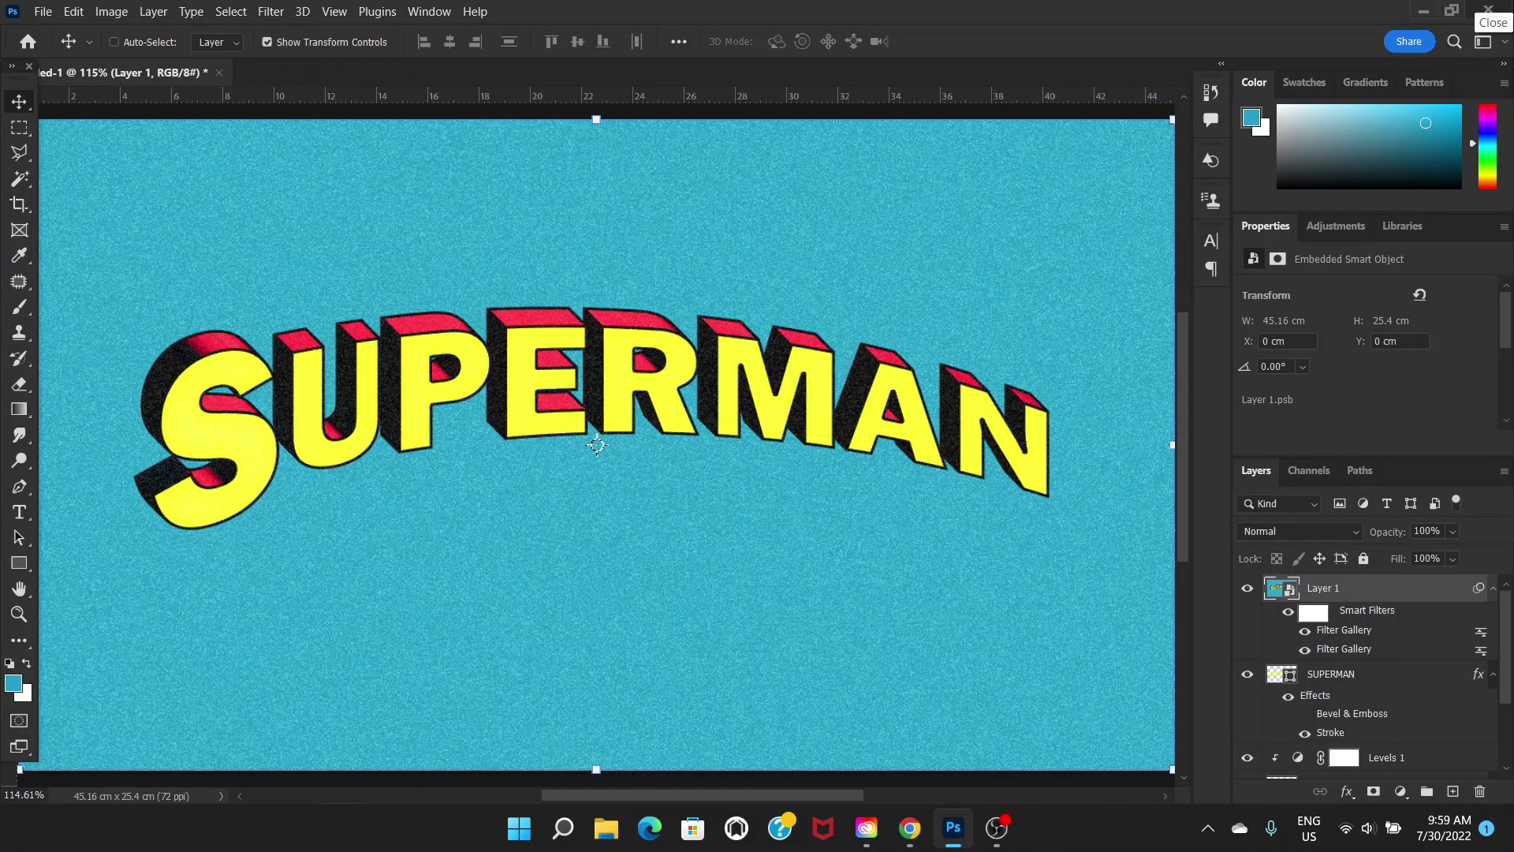
Switch to the Rectangular Marquee tool and fit the whole canvas on screen to view the finished artwork.
key("m")
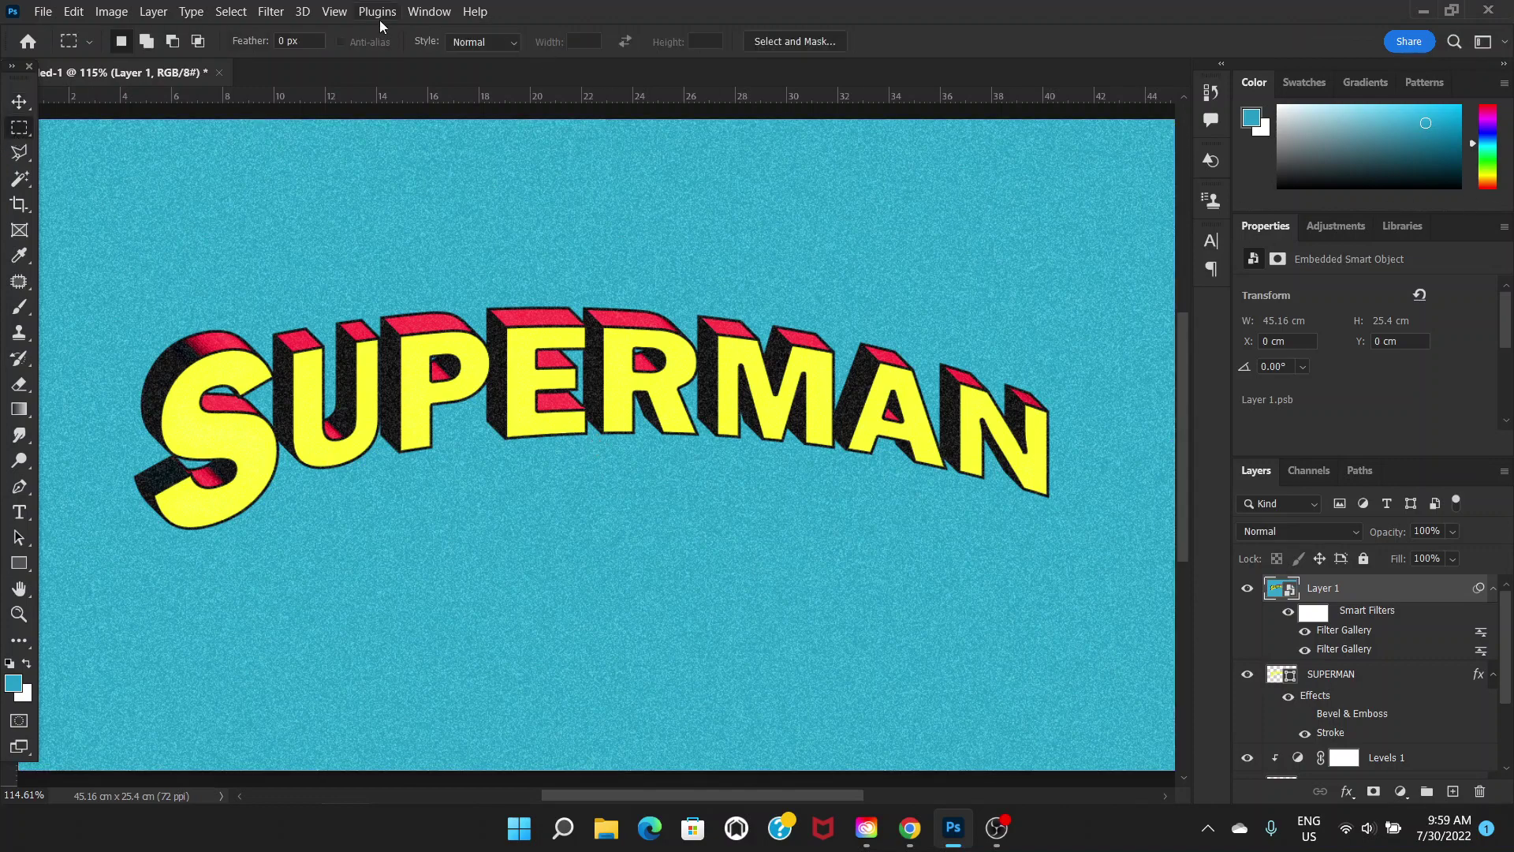
left_click(334, 11)
left_click(369, 185)
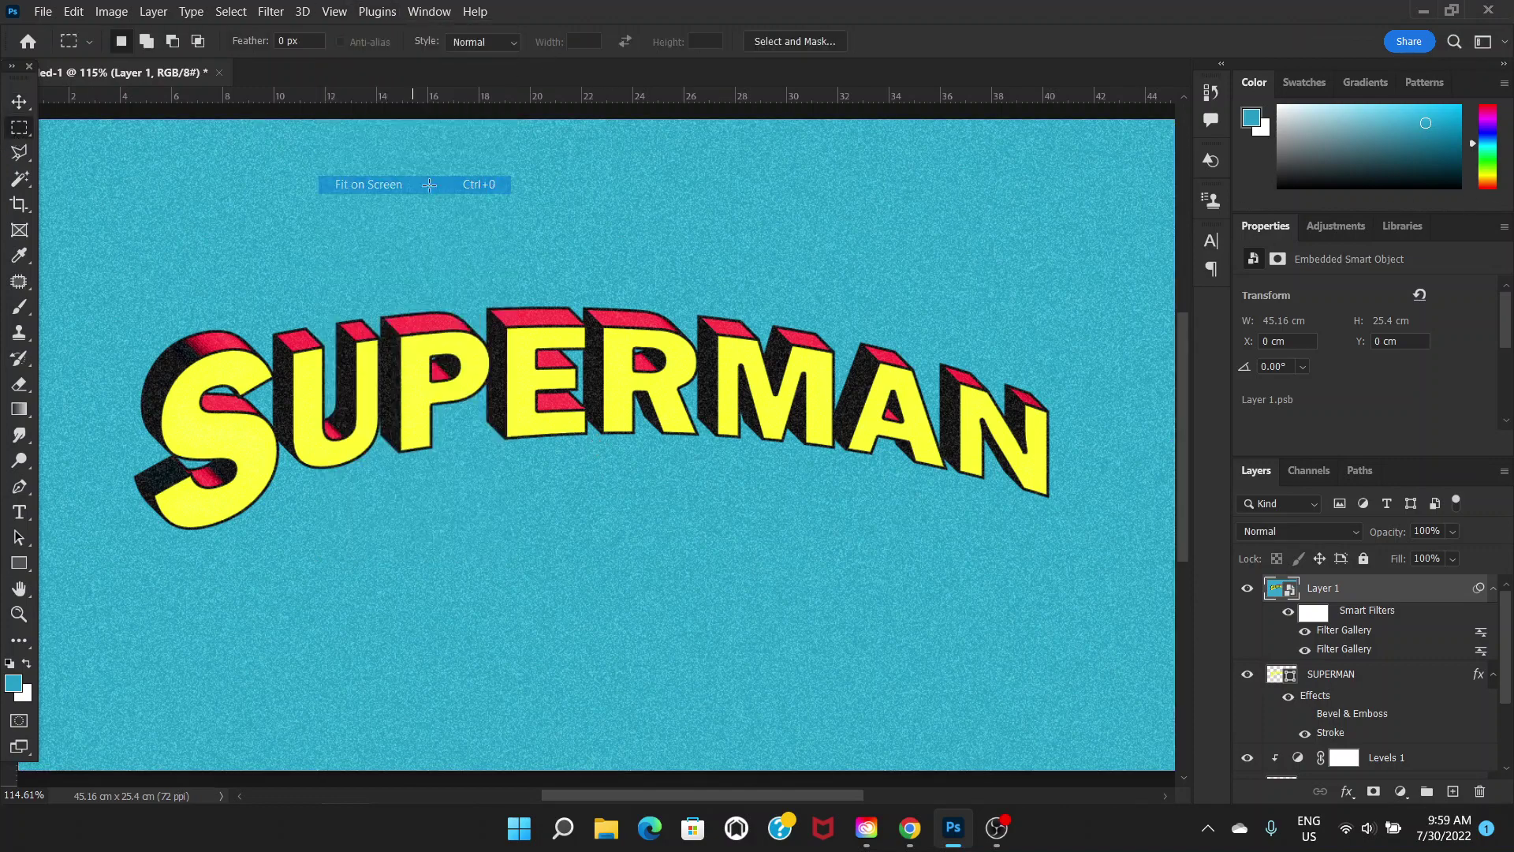